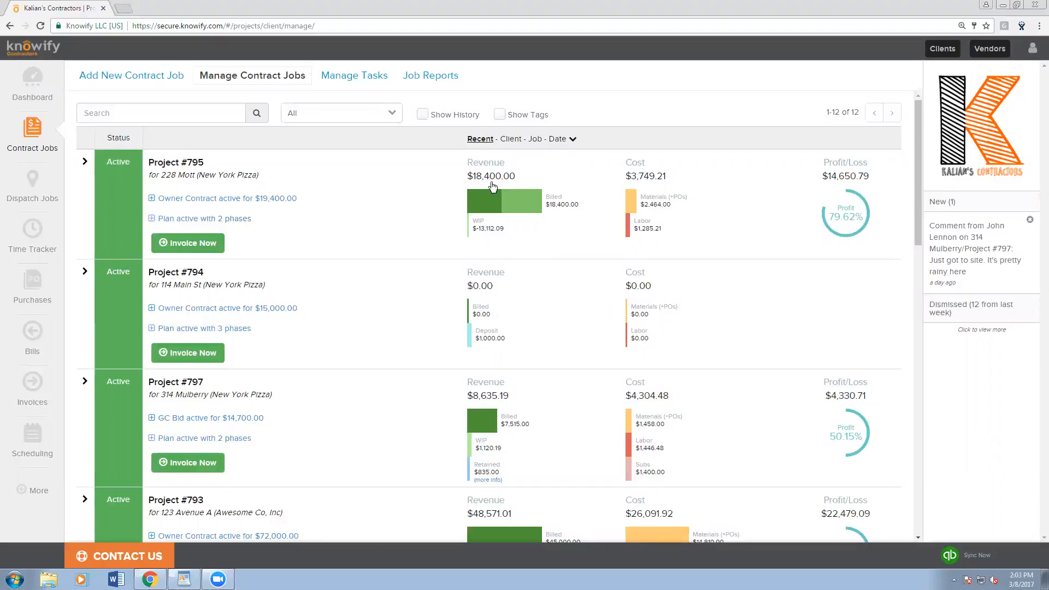
- Switch Project #795's revenue bar to the paid view and check the retainage details of Project #797
click(493, 210)
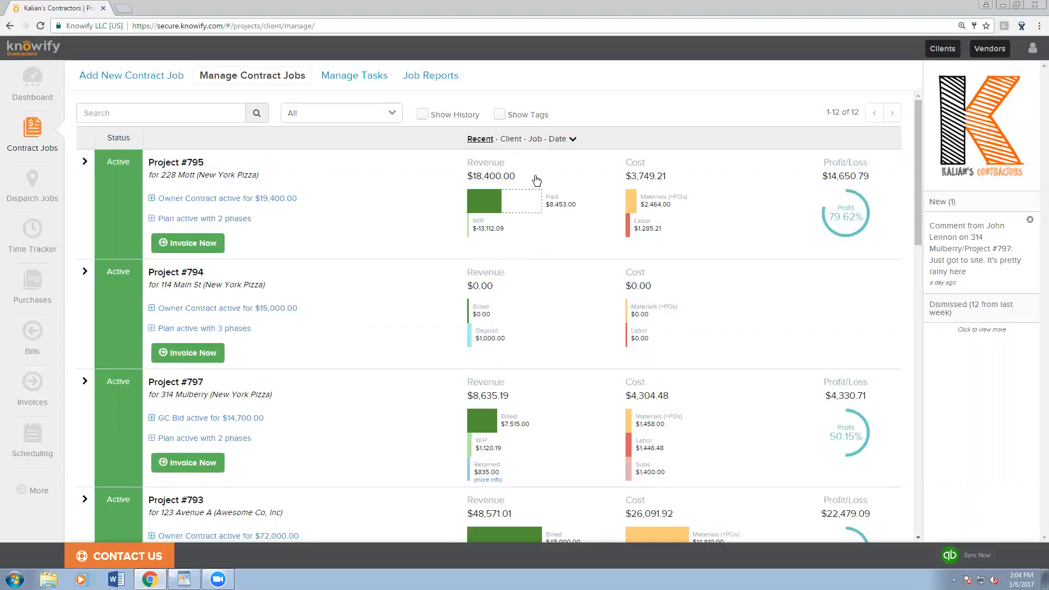
scroll(536, 180, down, 1)
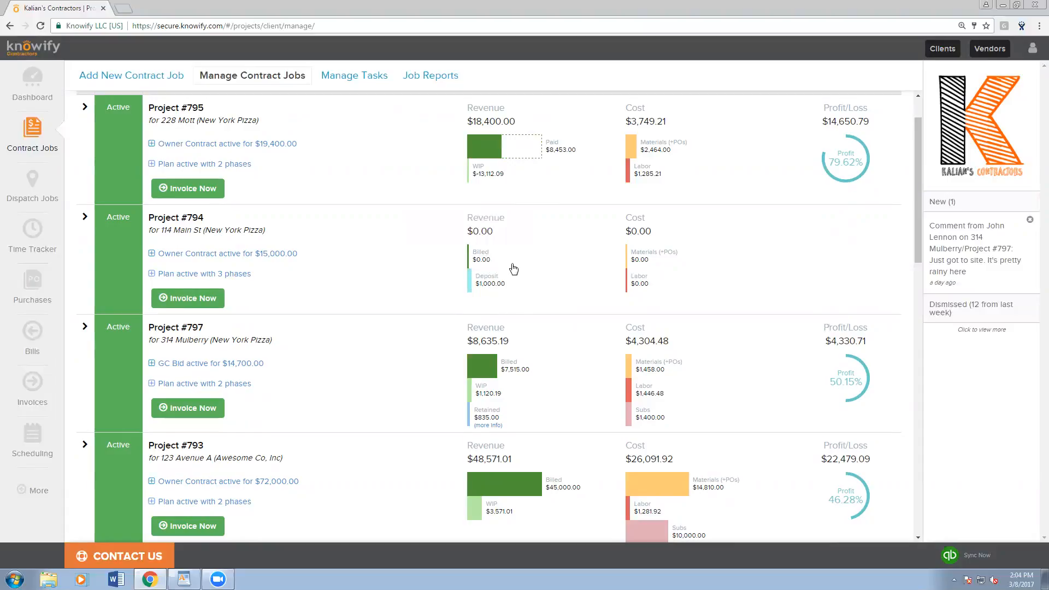
scroll(504, 313, down, 2)
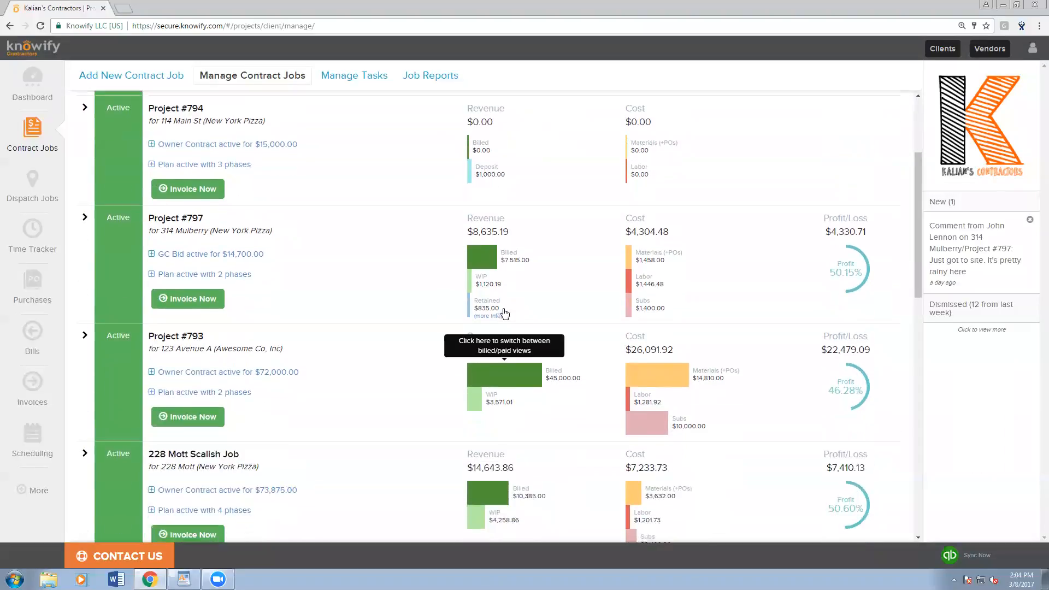
click(490, 318)
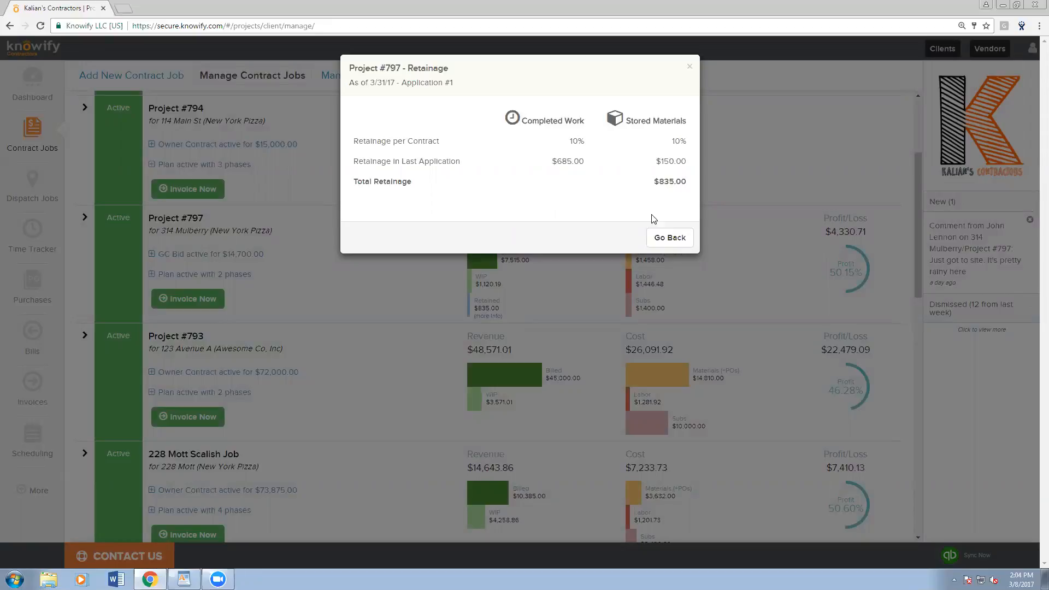
click(658, 239)
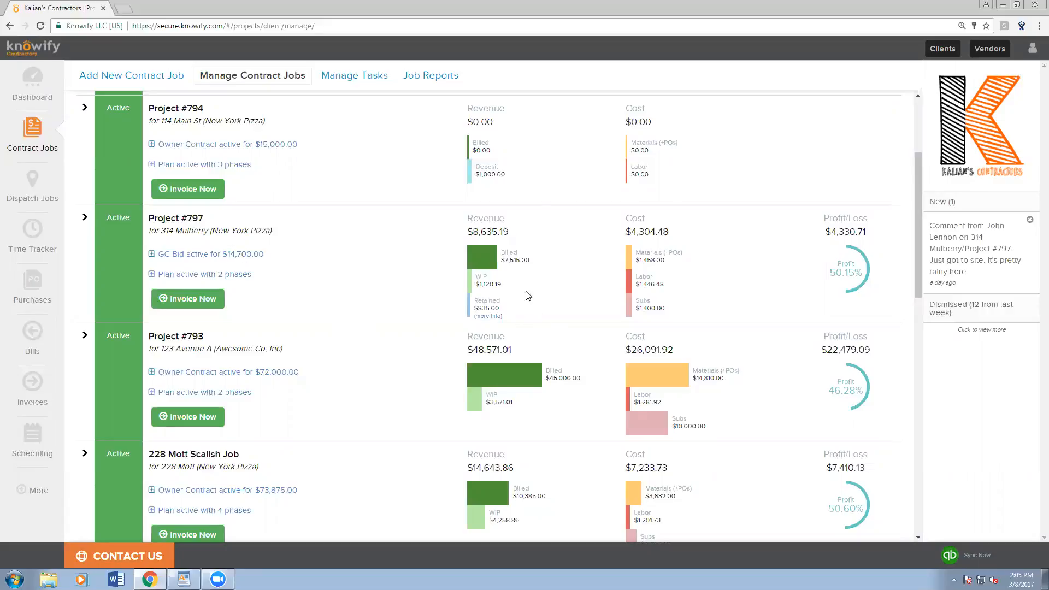
- Reopen Project #797's retainage details to examine the stored materials retainage in the last application, then close them
click(488, 315)
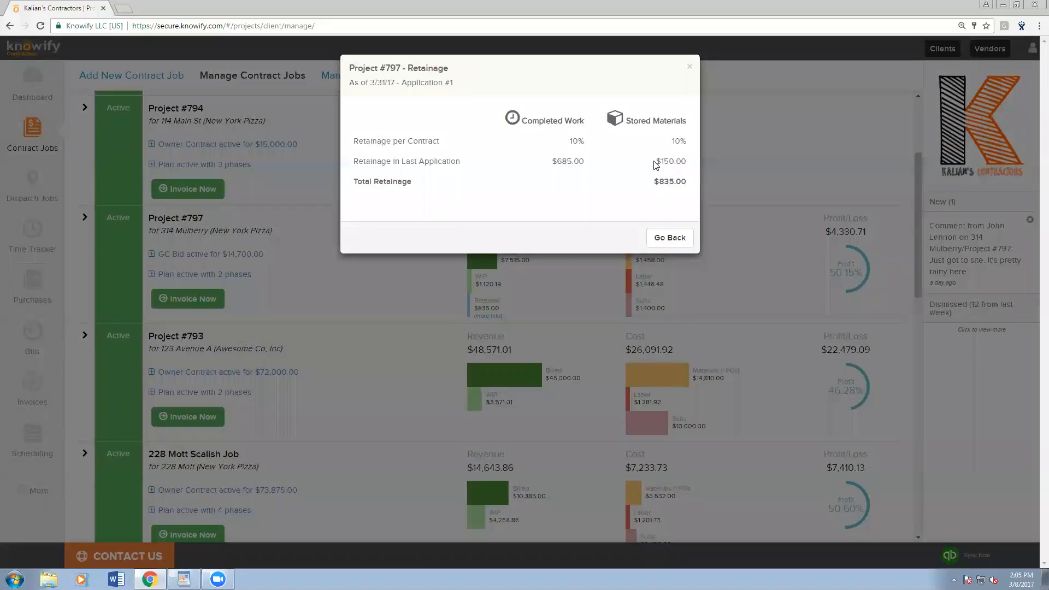
drag(655, 162, 691, 164)
click(691, 164)
click(658, 238)
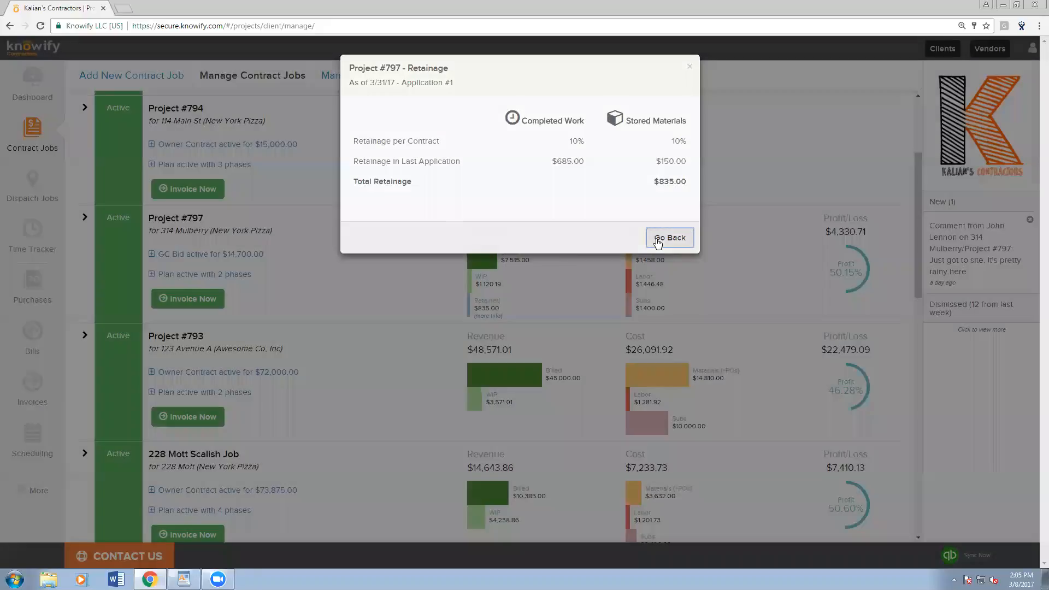
- Review the revenue, cost and profit figures across the contract jobs list
scroll(527, 238, down, 2)
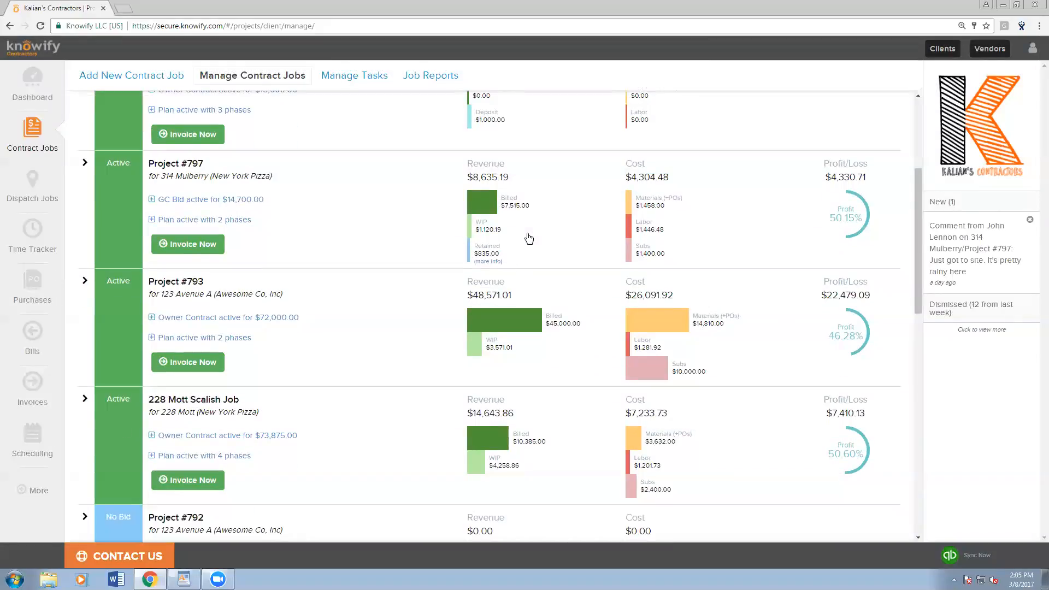
scroll(528, 238, down, 1)
scroll(538, 326, down, 1)
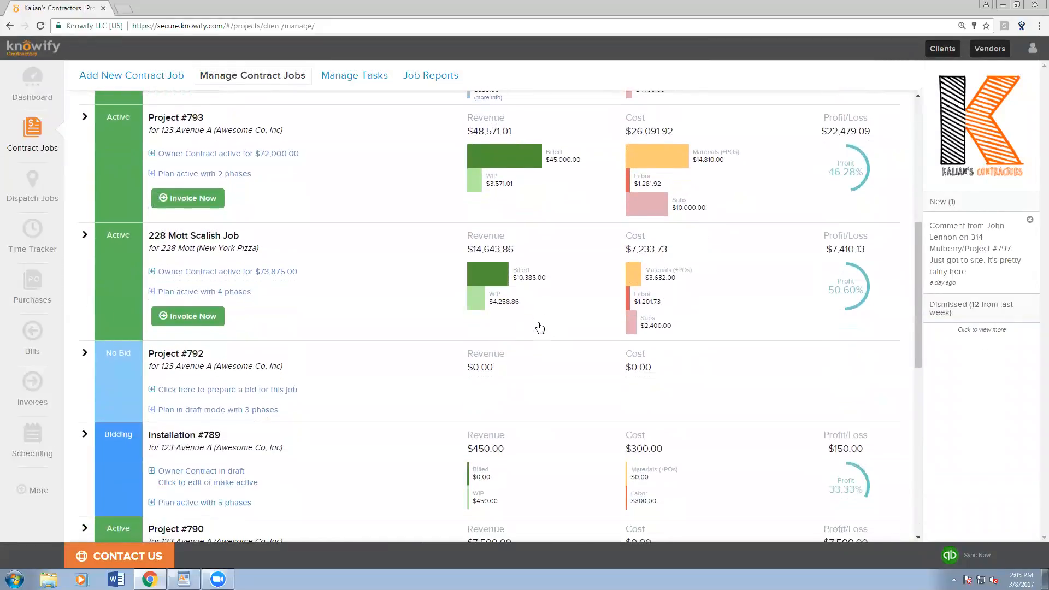
scroll(542, 328, up, 7)
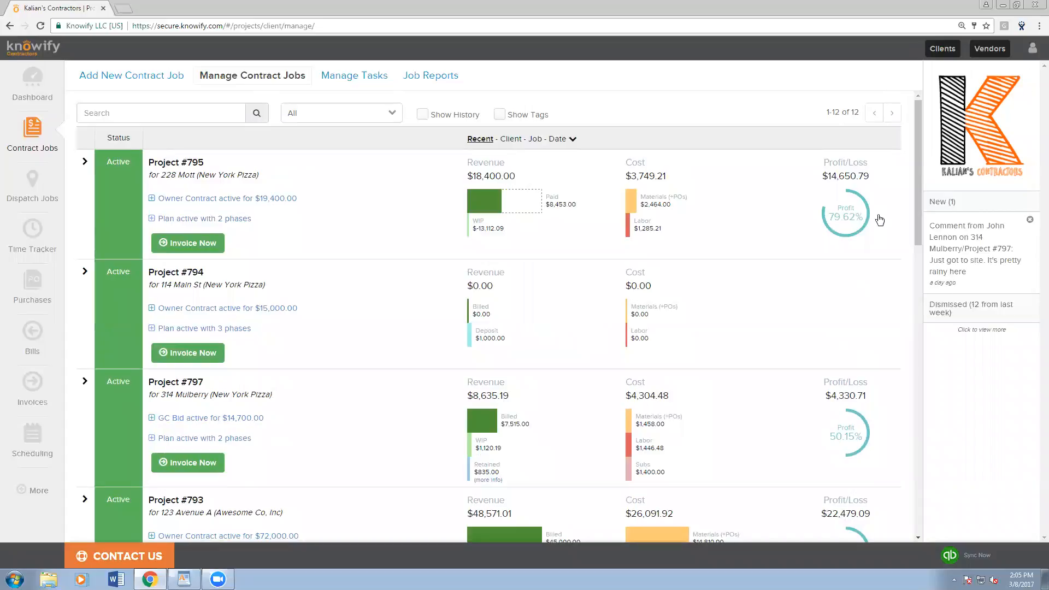
scroll(578, 377, down, 1)
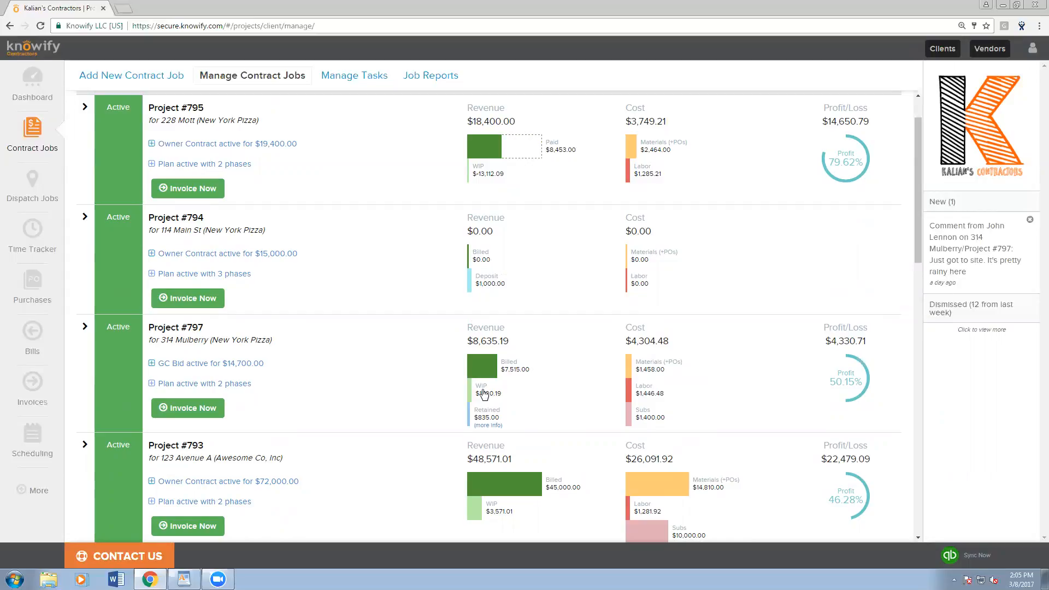
scroll(483, 393, down, 1)
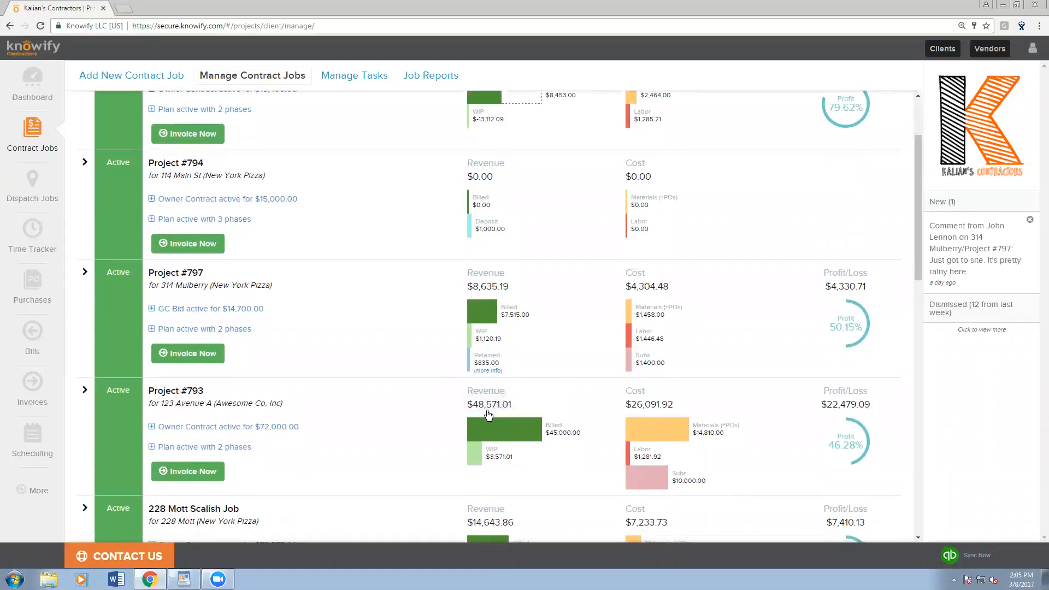
- View the feature settings in the account administration and return to the contract jobs list
click(1032, 48)
click(976, 110)
click(335, 152)
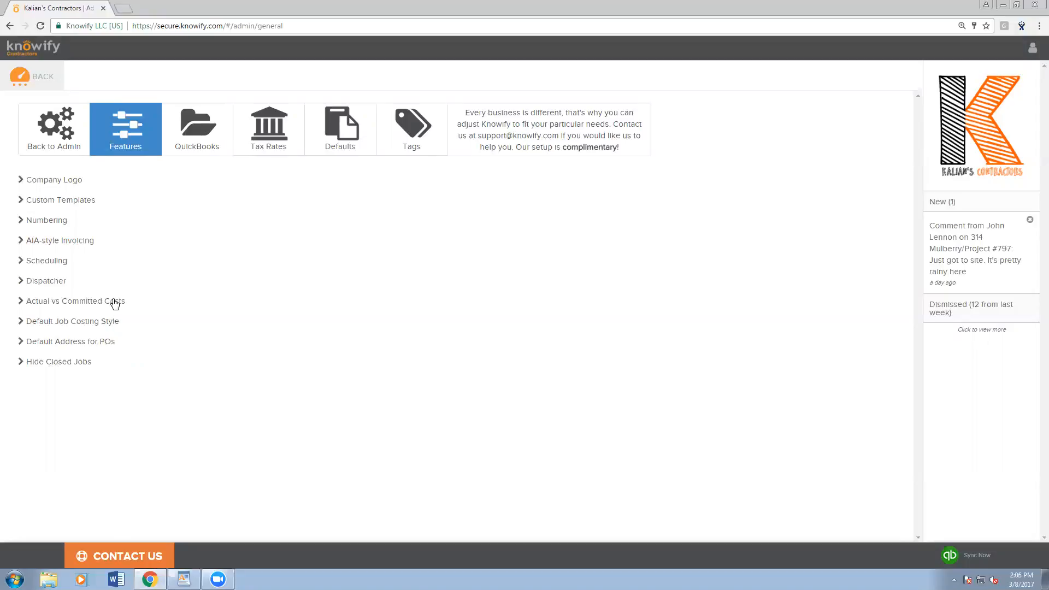
click(38, 90)
click(30, 132)
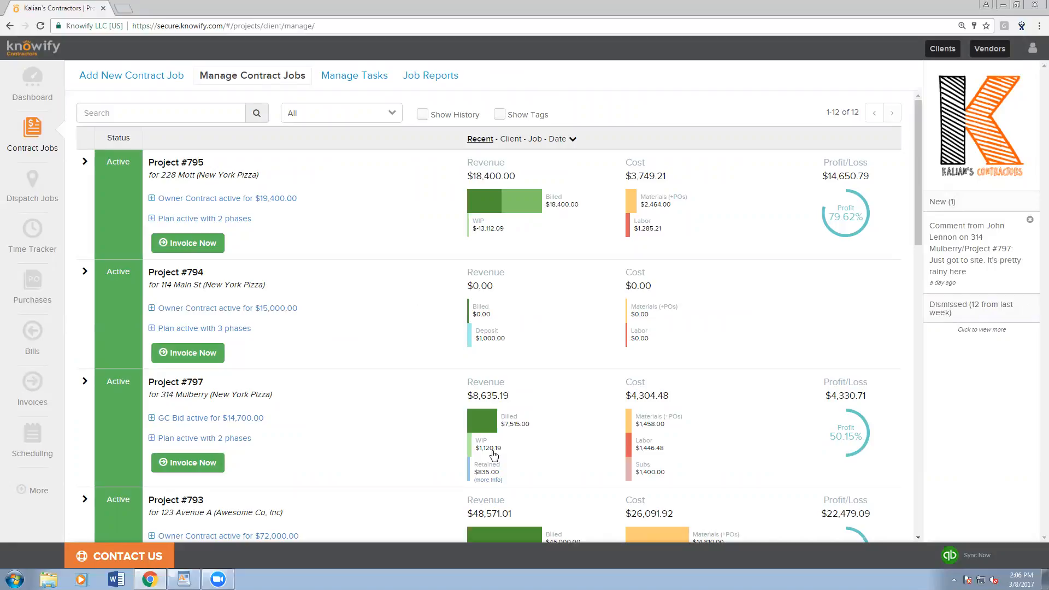
- Go back to the administration settings and review the sales tax names and rates
click(10, 27)
click(10, 27)
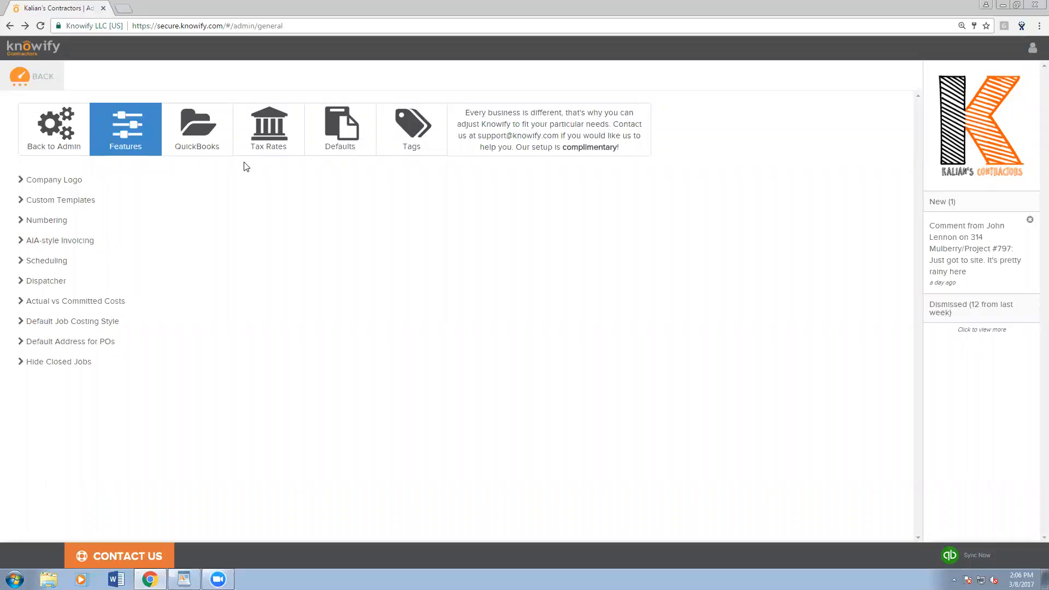
click(275, 156)
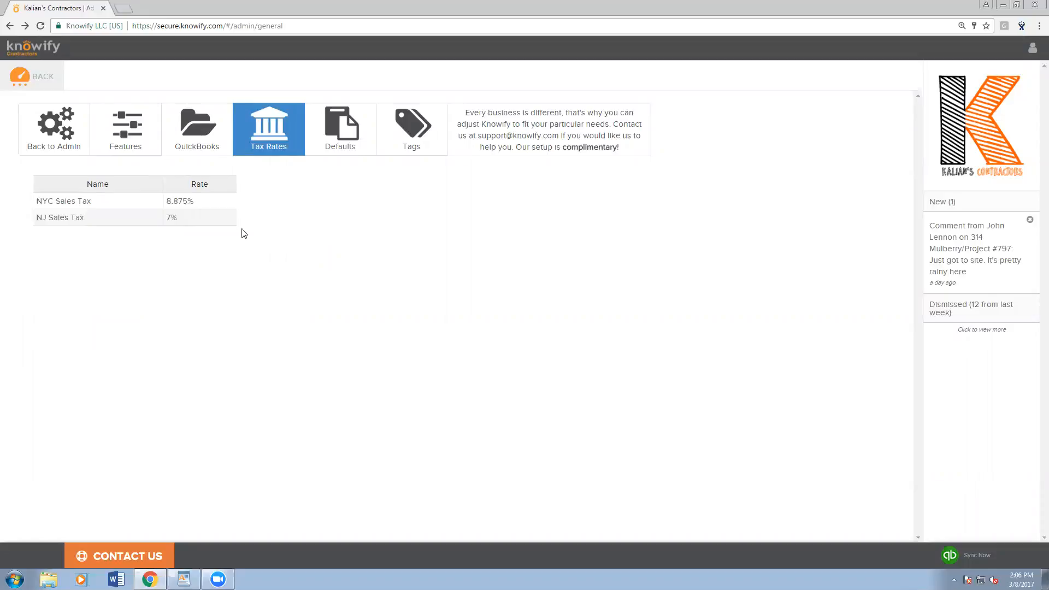
drag(37, 201, 194, 221)
click(192, 222)
- Review the default invoice, eSignature, PO and service ticket email templates
click(331, 147)
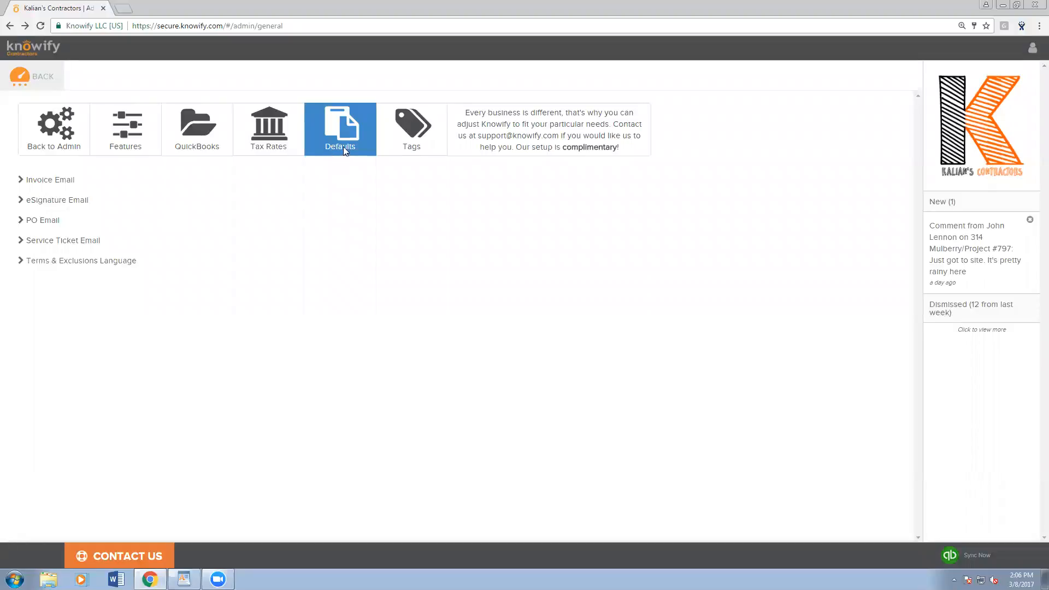
click(66, 180)
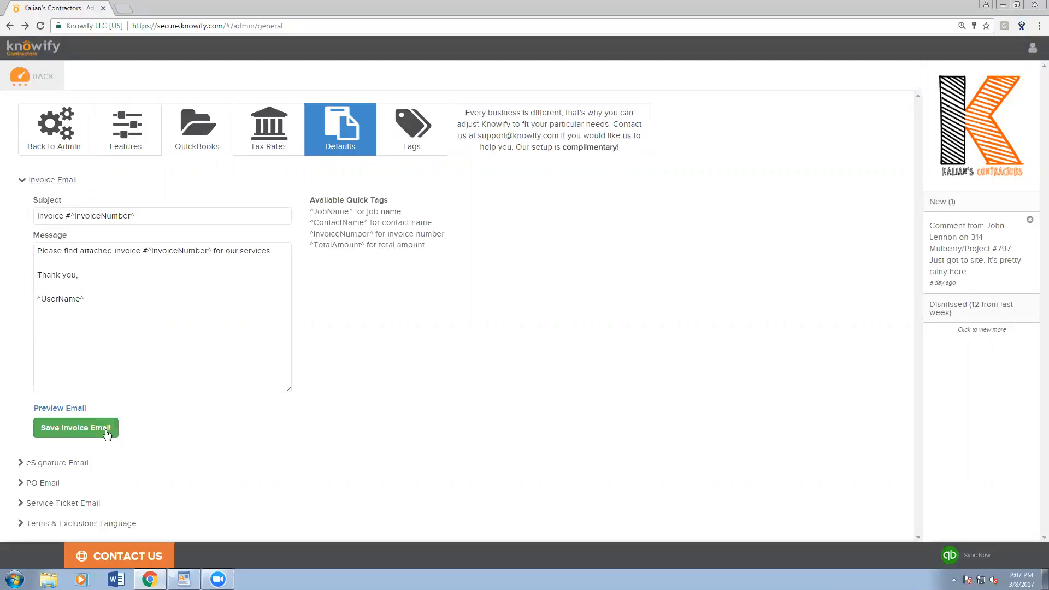
click(48, 463)
click(42, 485)
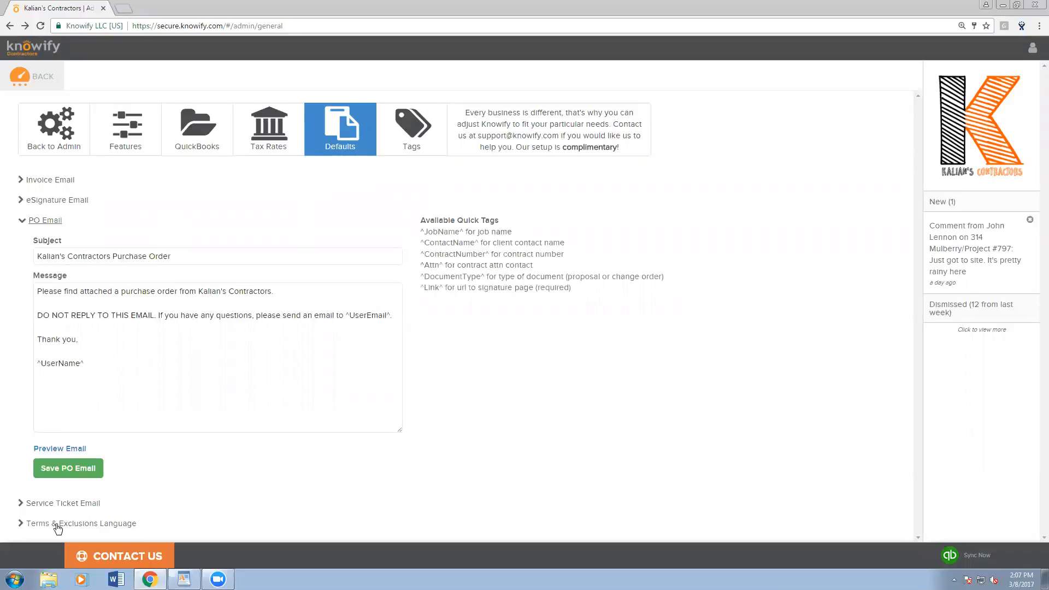
click(57, 504)
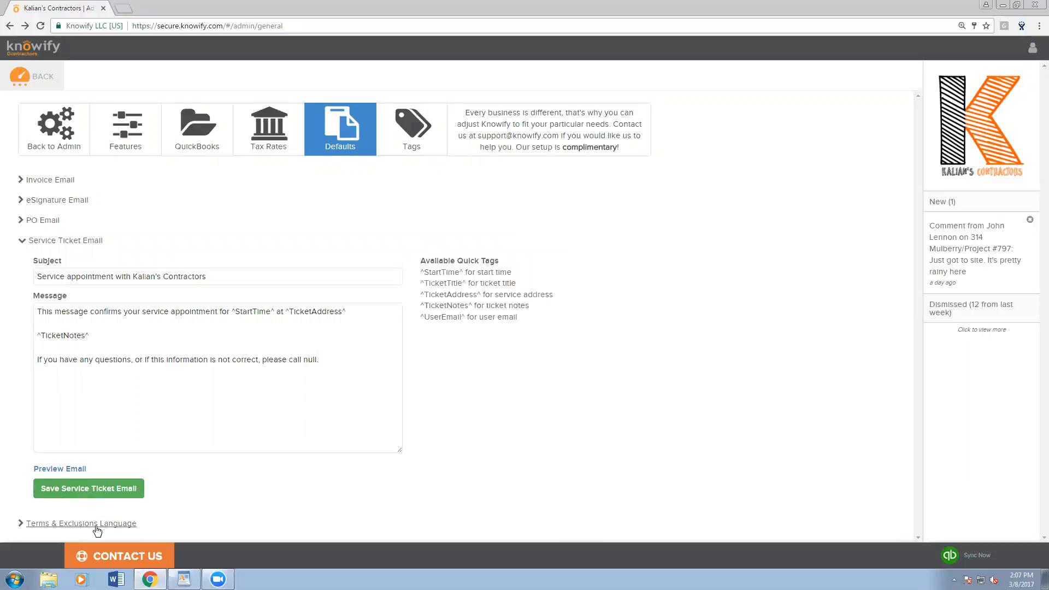
- Enter "Here are the terms of this agreement" as the default Terms & Exclusions Language and save it
click(97, 524)
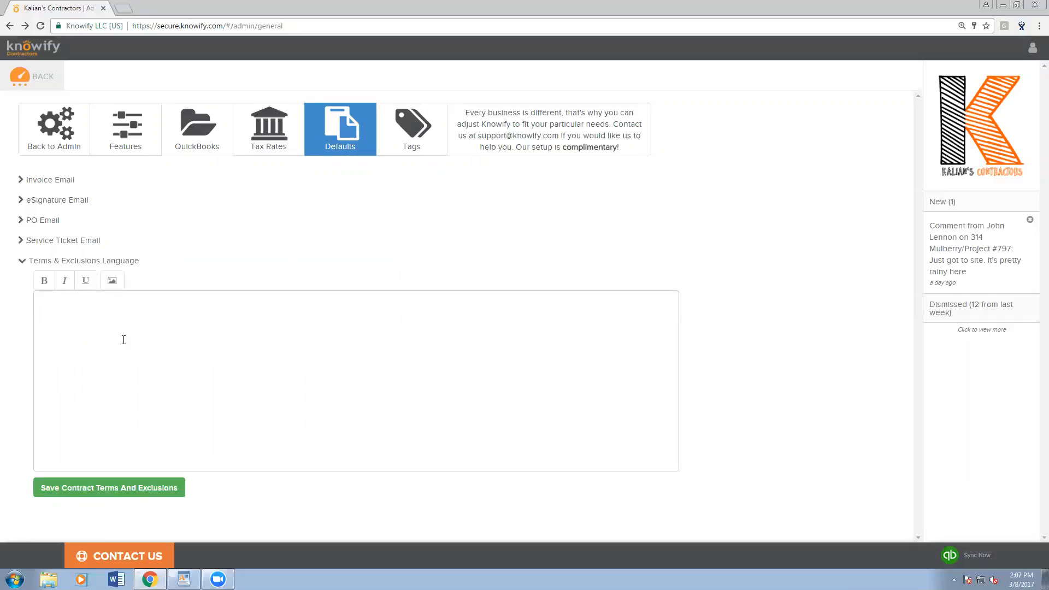
click(123, 340)
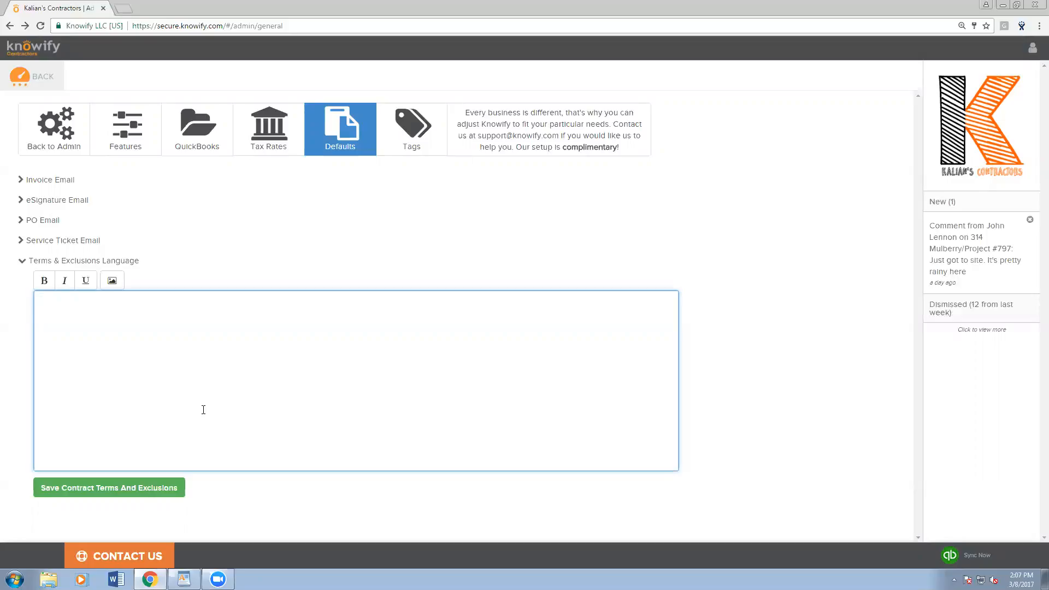
text(Here are the terms of this agreement)
click(144, 485)
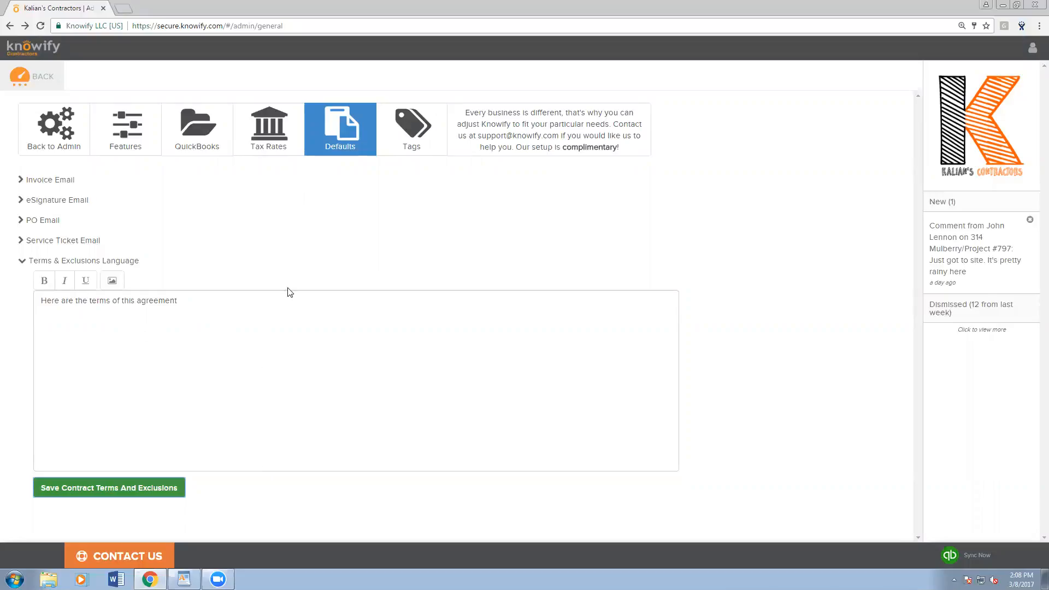
- Show tags on the contract jobs list in a second browser tab and add the tag "Webinar" to Project #795
click(420, 147)
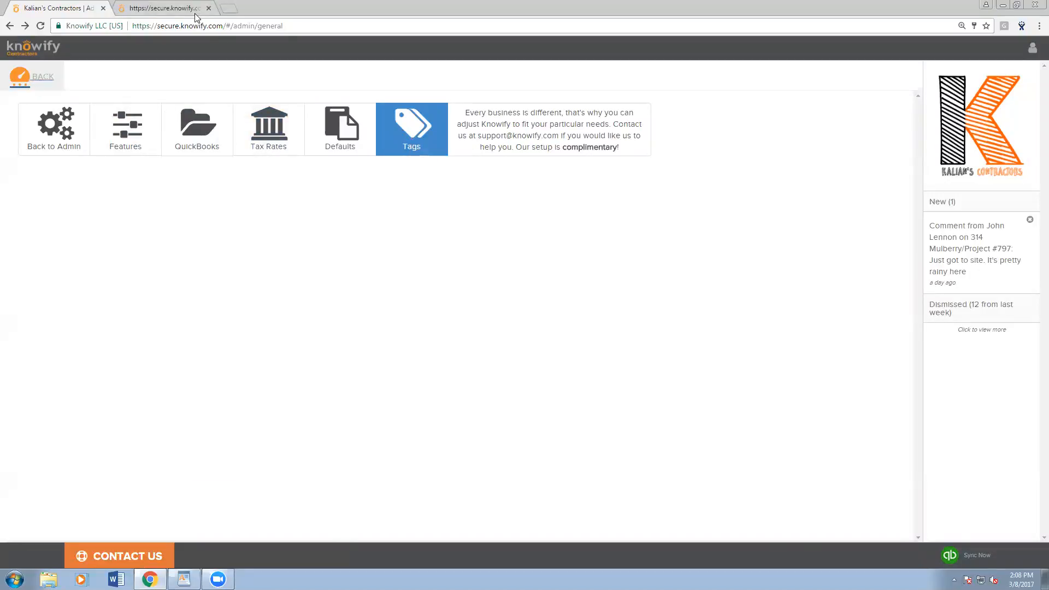
click(196, 15)
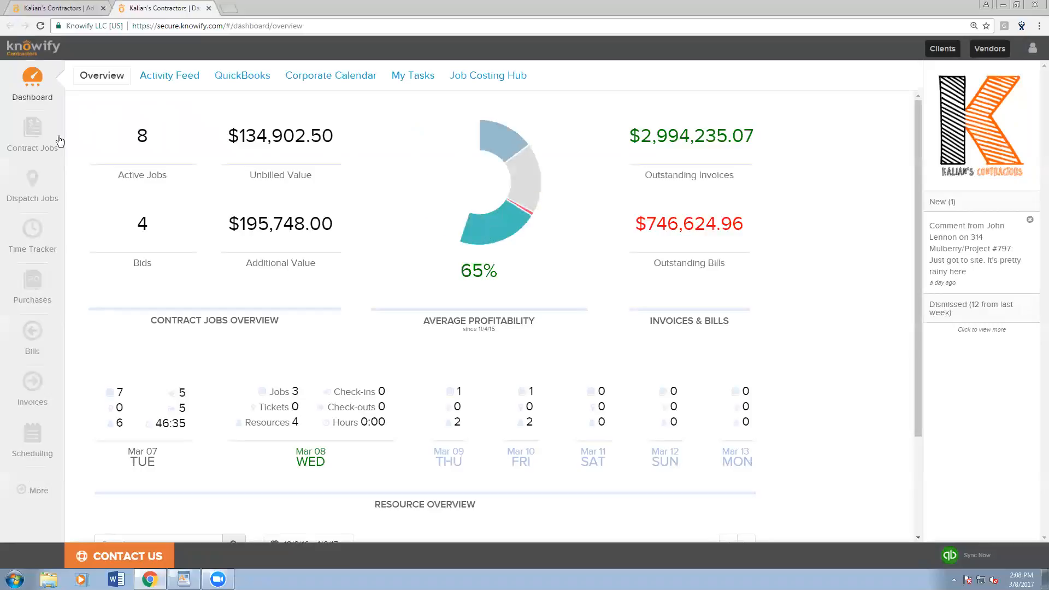
click(49, 143)
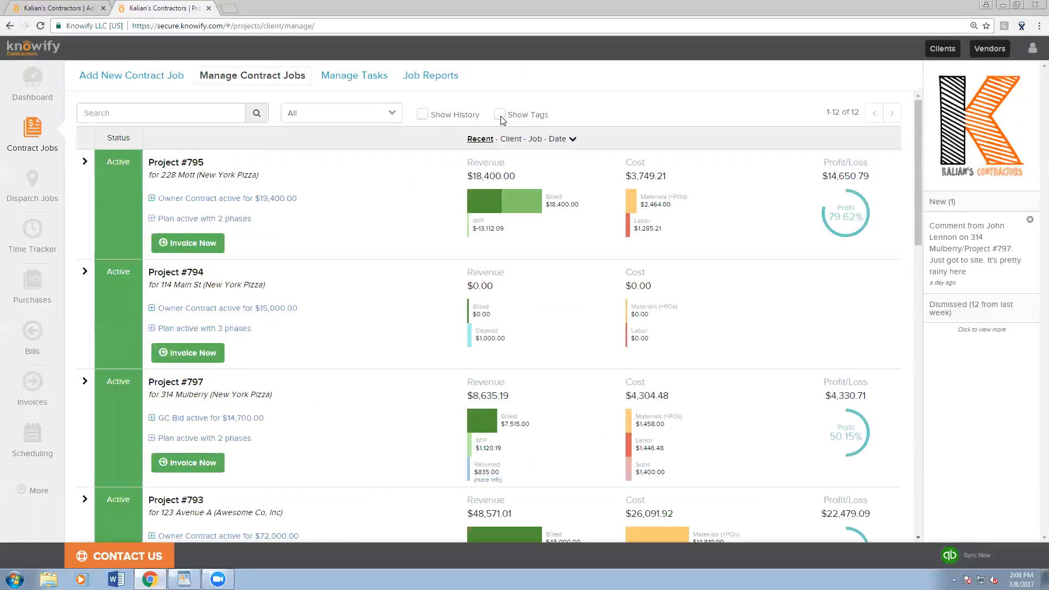
click(499, 115)
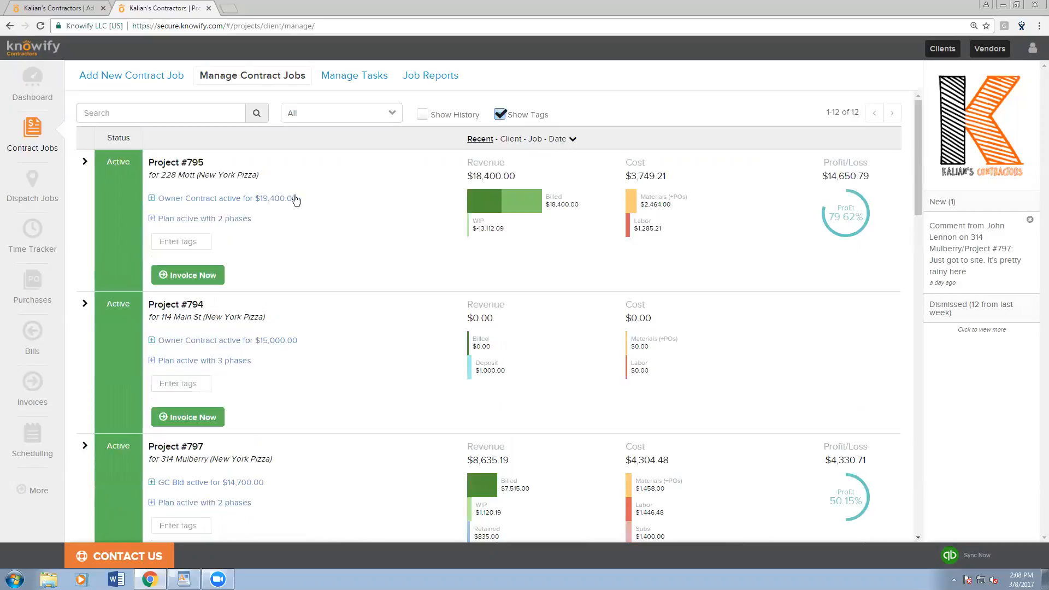
text(Webinar)
key(Return)
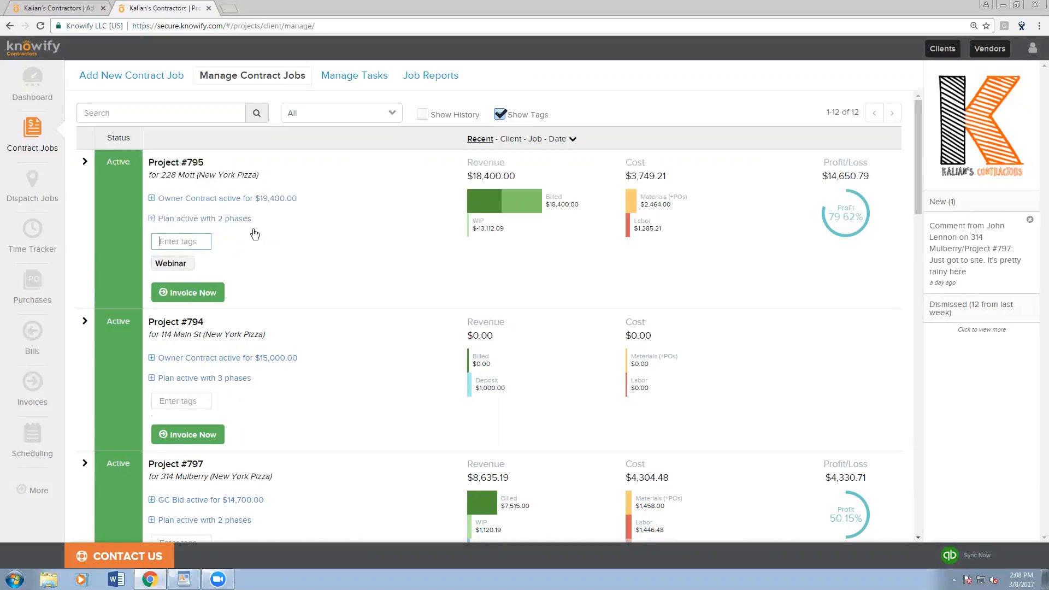
- Search the contract jobs for "webinar"
click(174, 119)
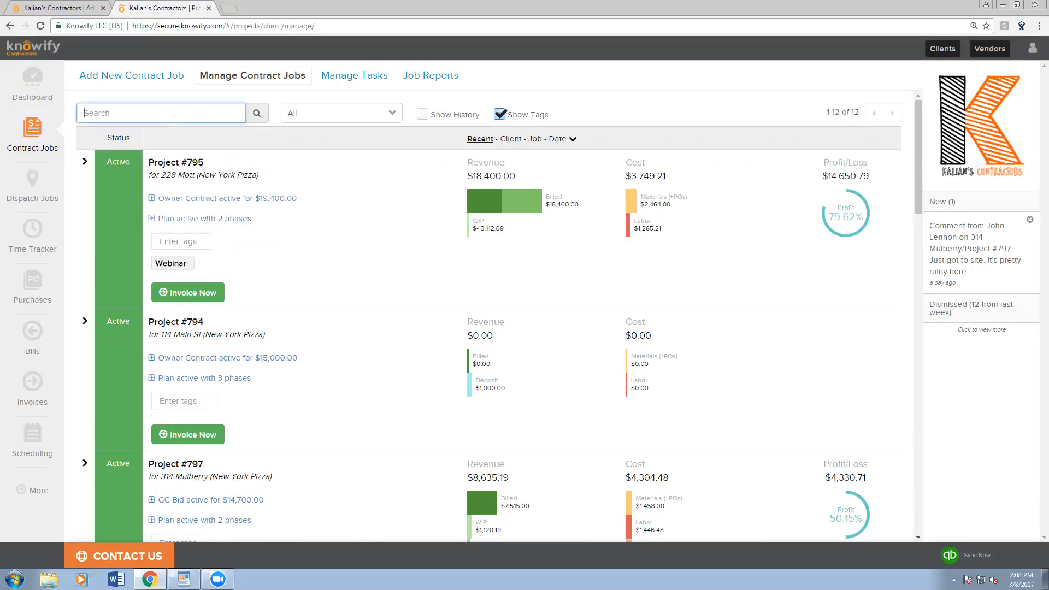
text(webinar)
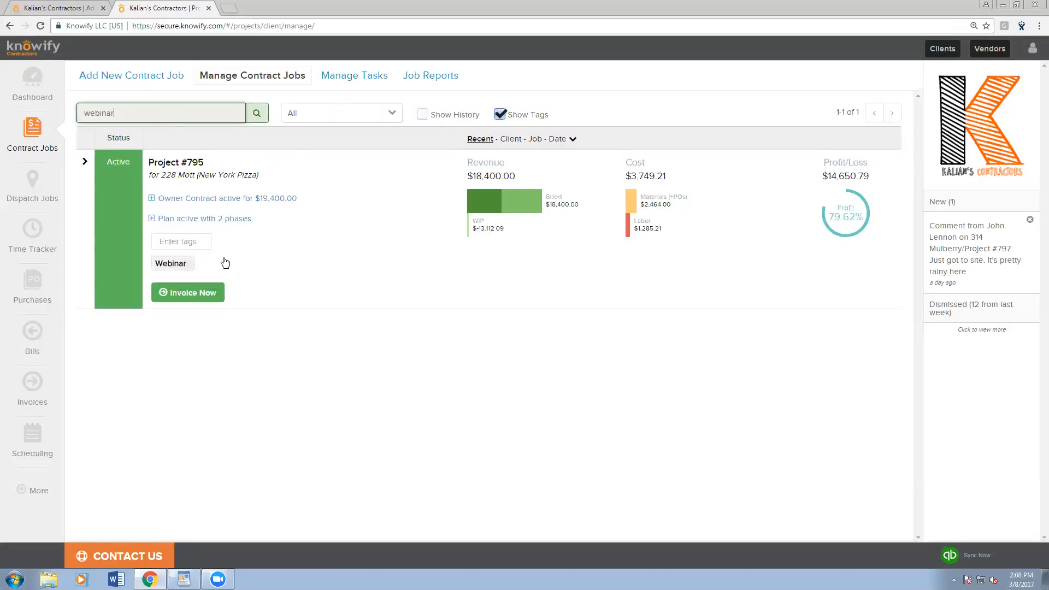
mouse_move(194, 271)
- Delete the "Webinar" tag from the tag settings in the administration area, refreshing the page first
click(83, 7)
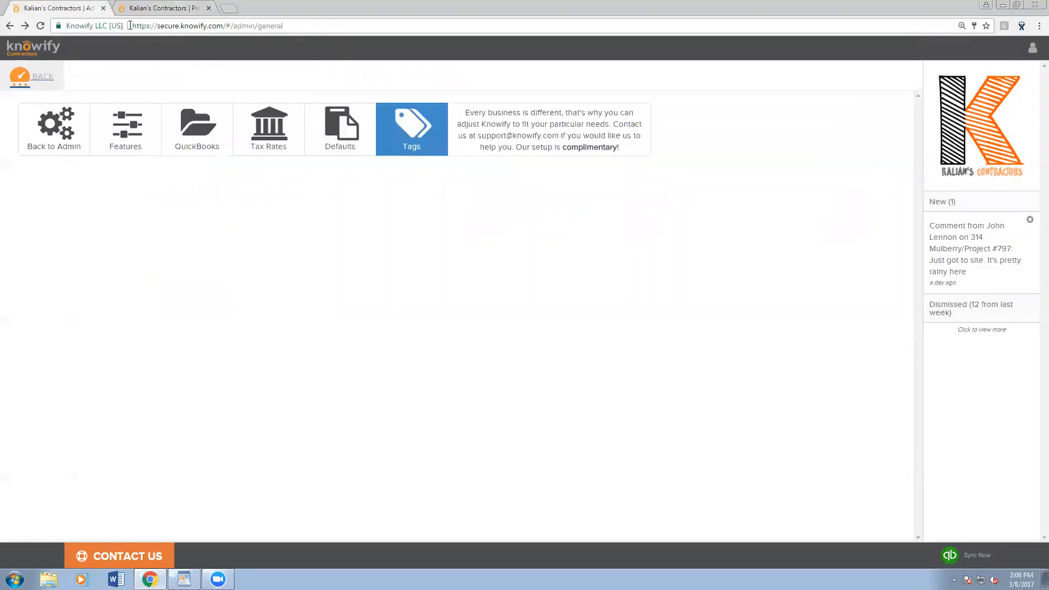
key(Return)
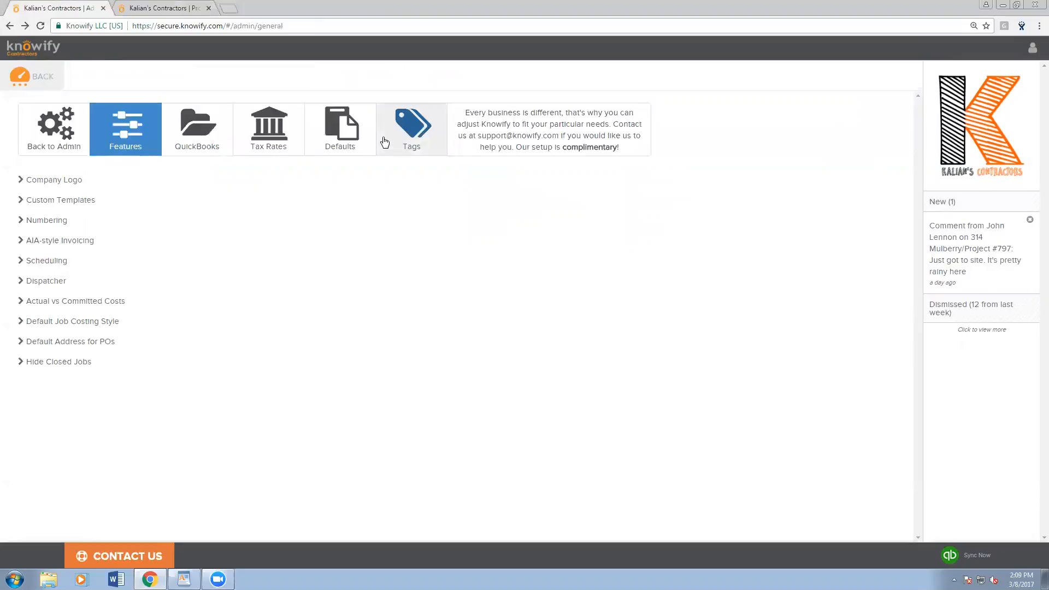
click(385, 142)
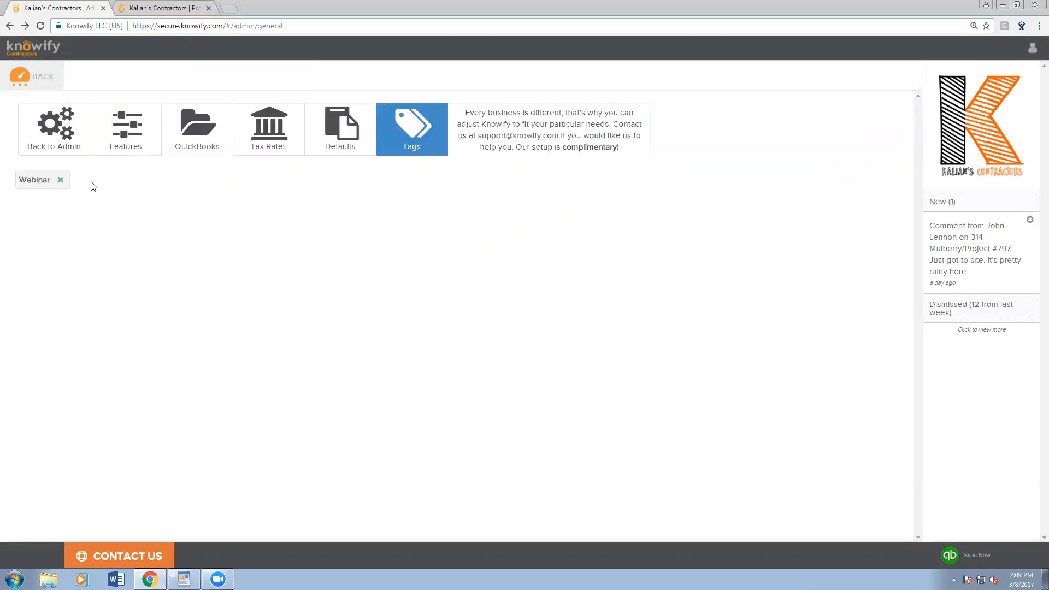
click(60, 181)
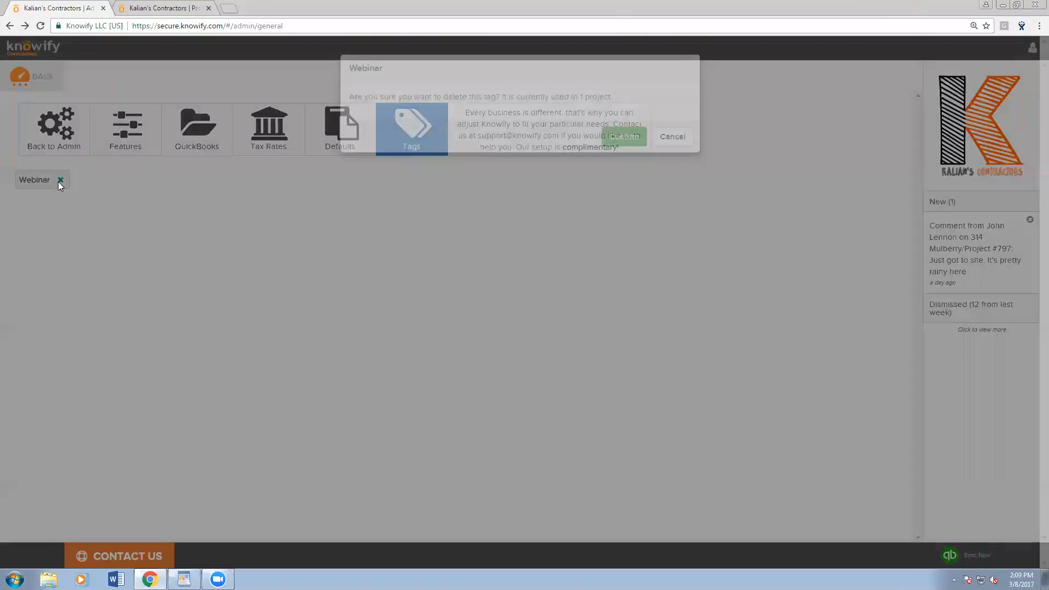
click(622, 137)
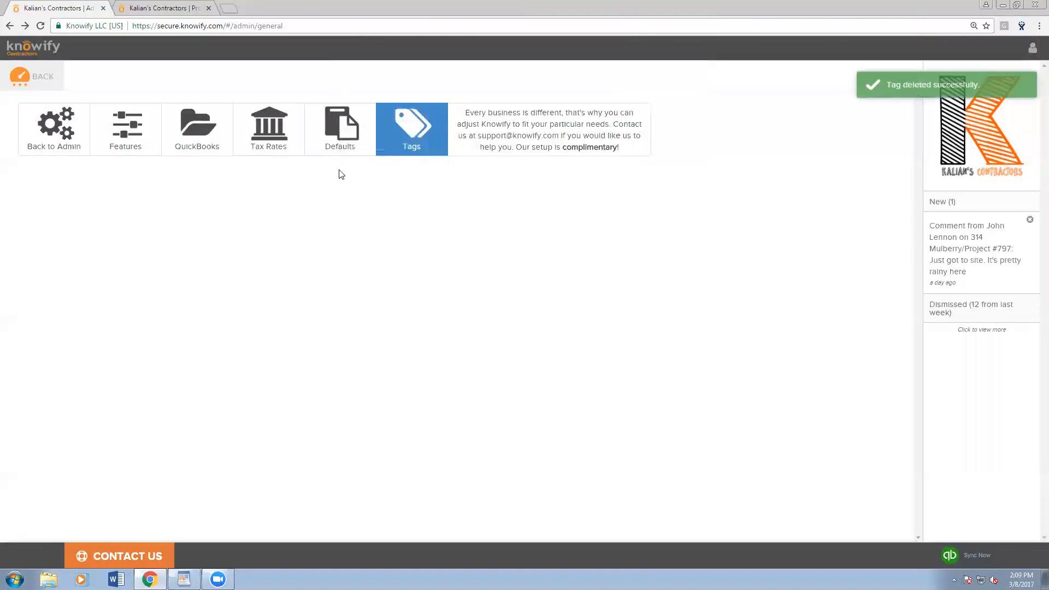
- Reload the contract jobs list in the second browser tab and clear the "webinar" search
click(181, 7)
click(262, 75)
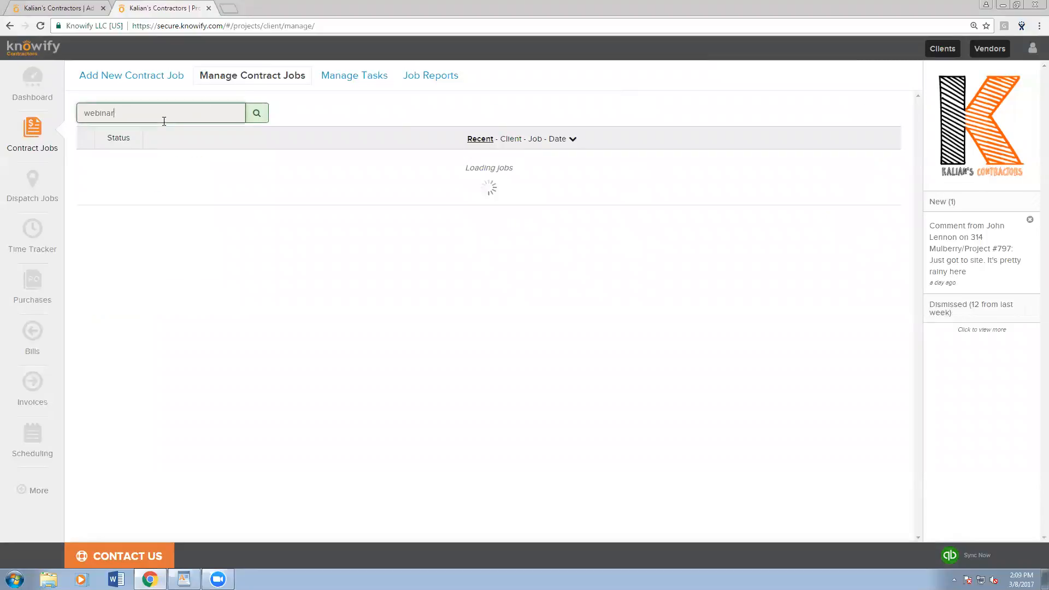
key(BackSpace)
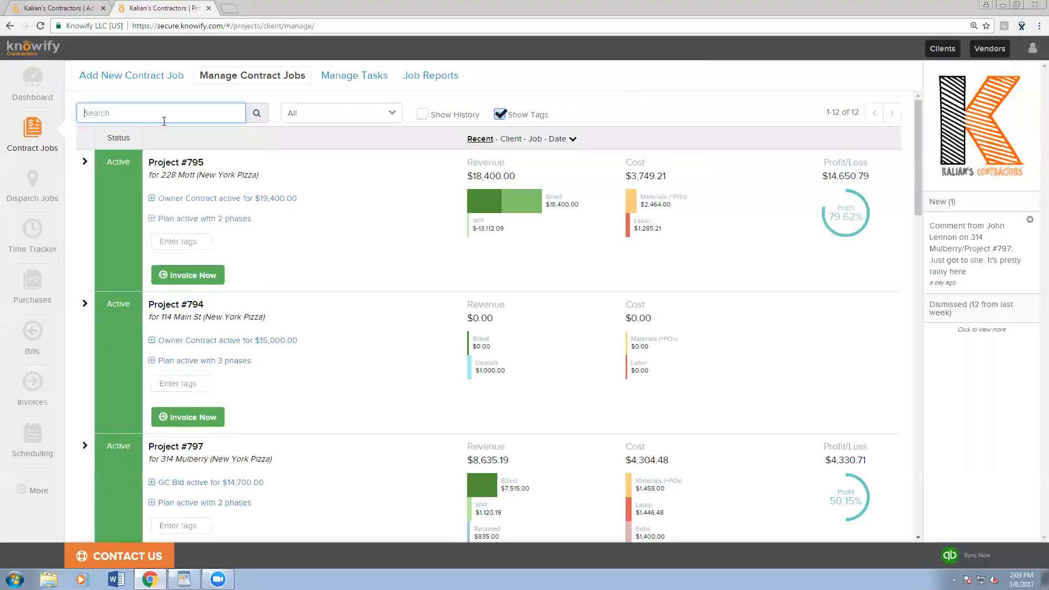
- In the administration area's resource cost rates, set the last listed resource's hourly rate to $32 and save the changes
click(71, 10)
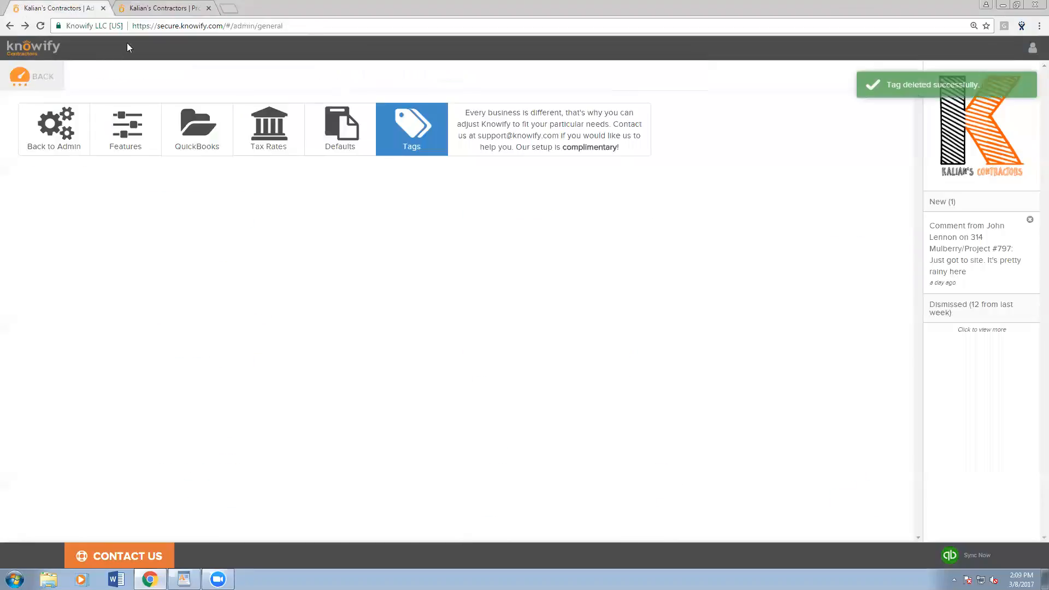
click(58, 149)
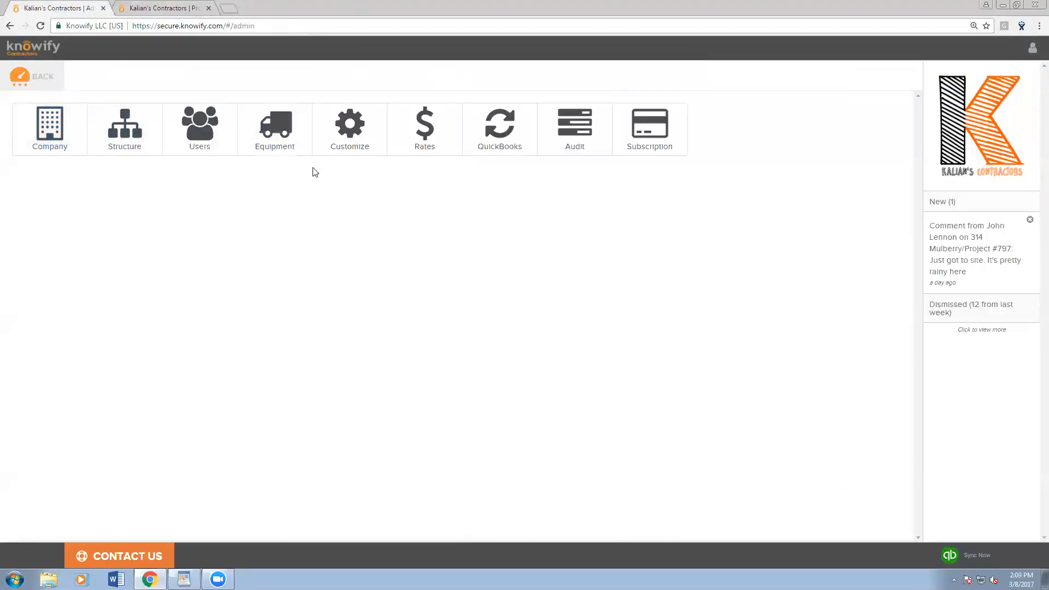
click(439, 147)
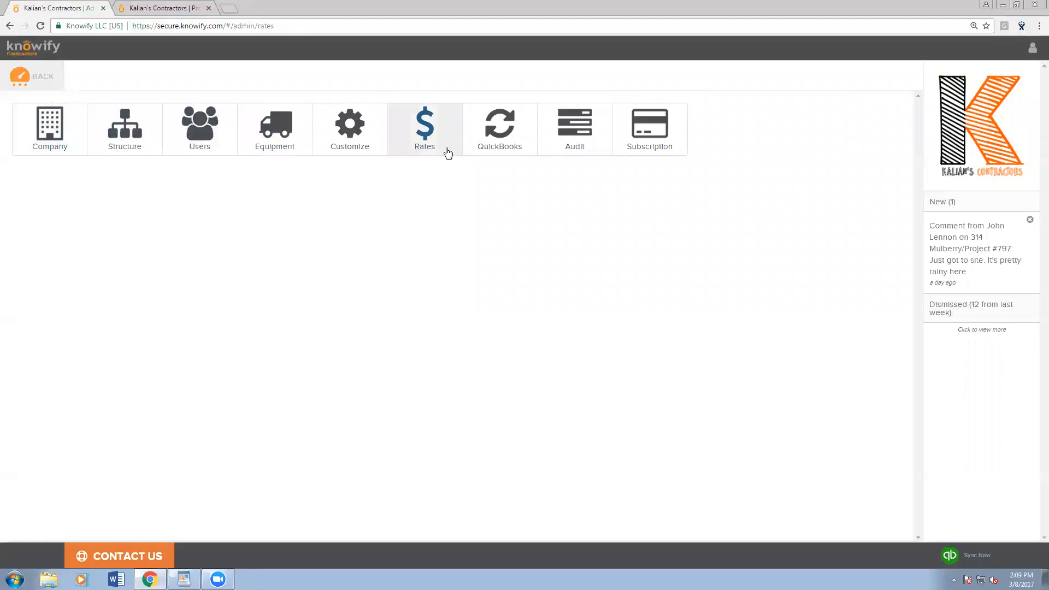
scroll(423, 147, down, 1)
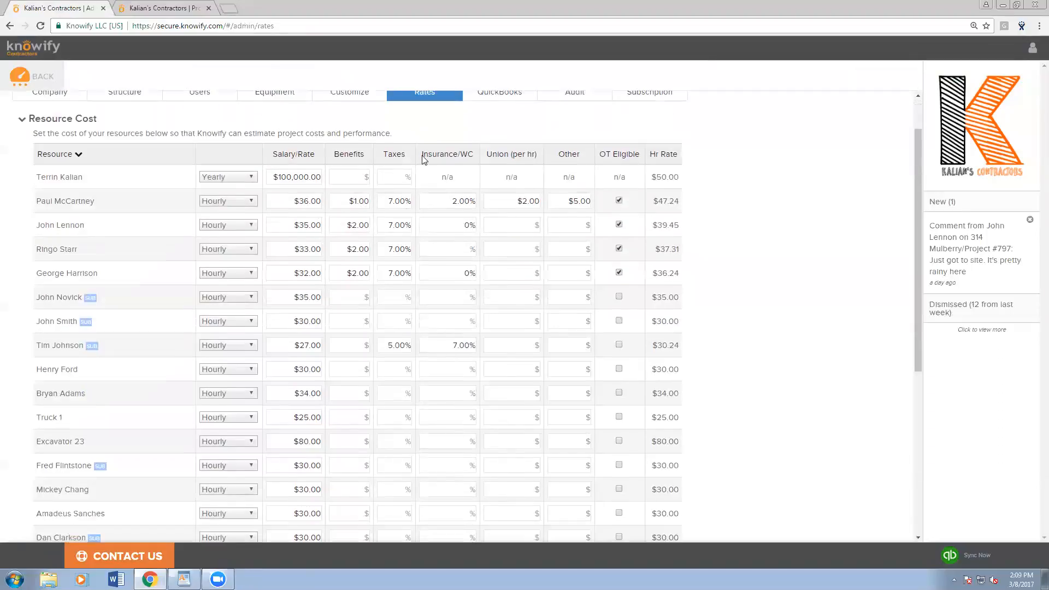
scroll(328, 249, down, 1)
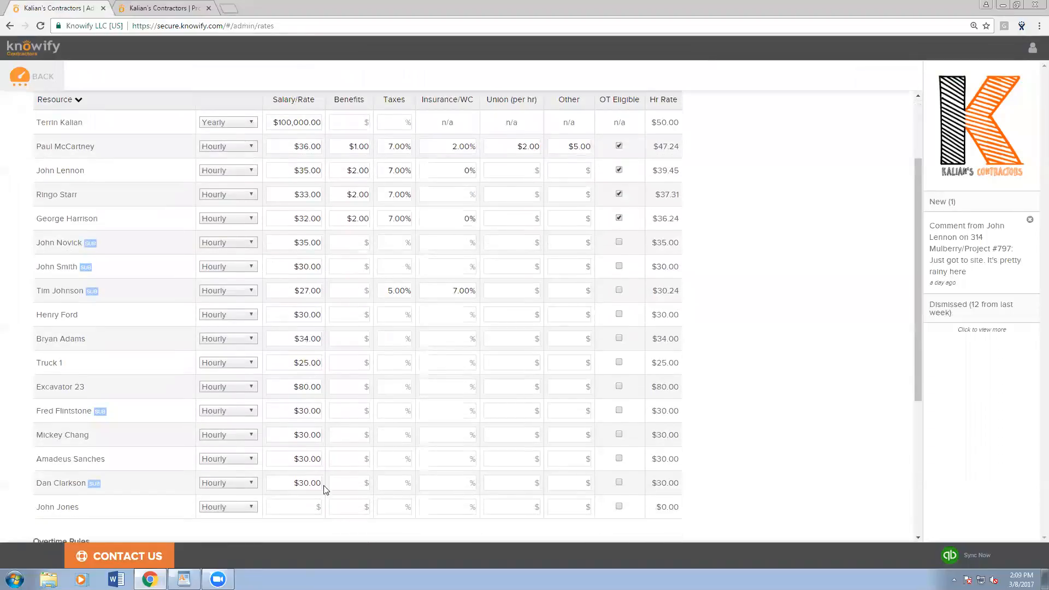
click(308, 507)
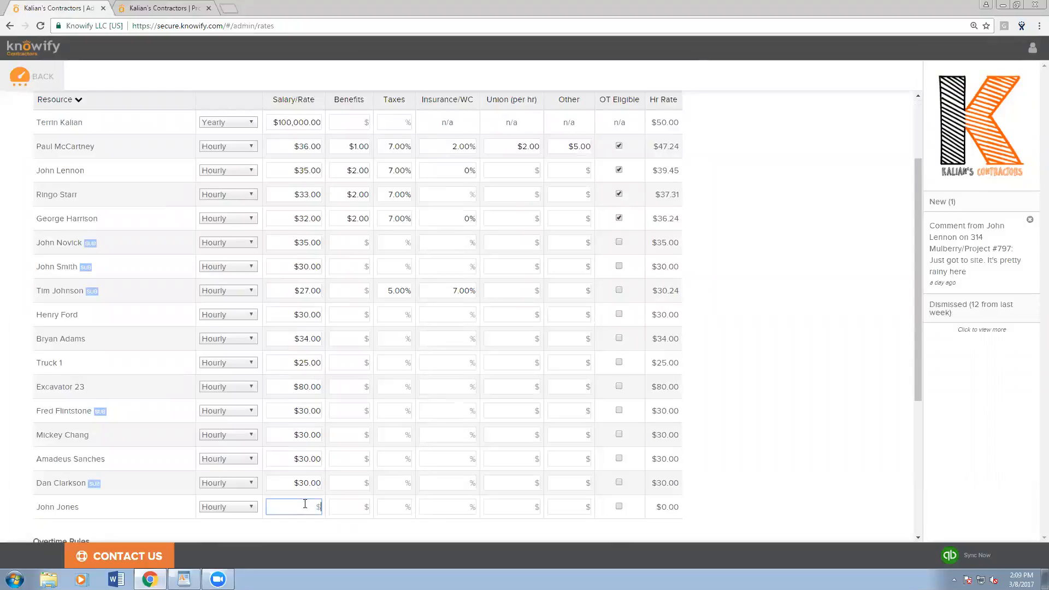
scroll(341, 489, down, 1)
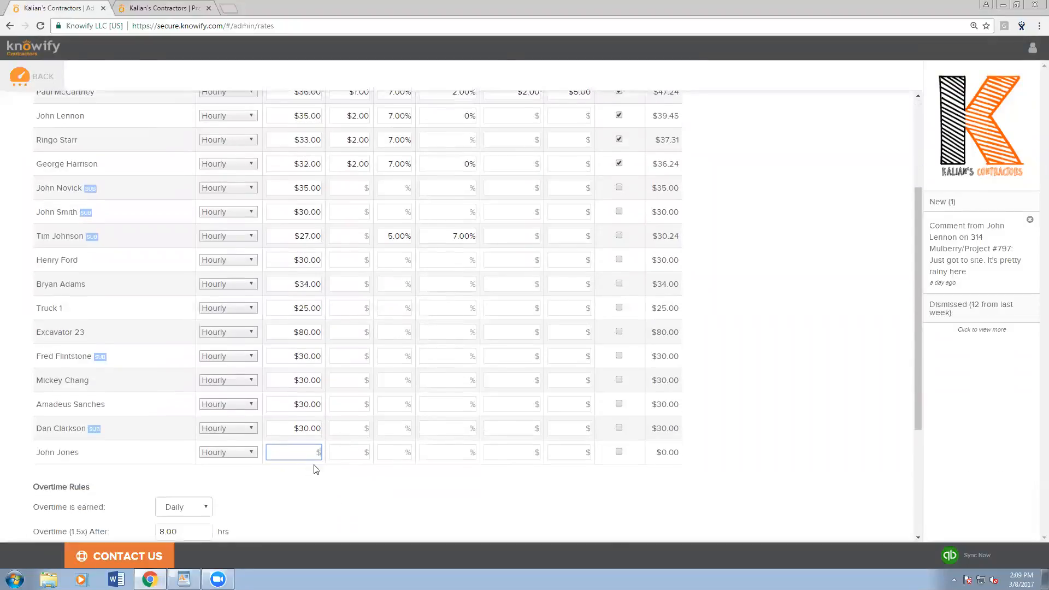
text(32)
scroll(343, 474, down, 3)
click(88, 514)
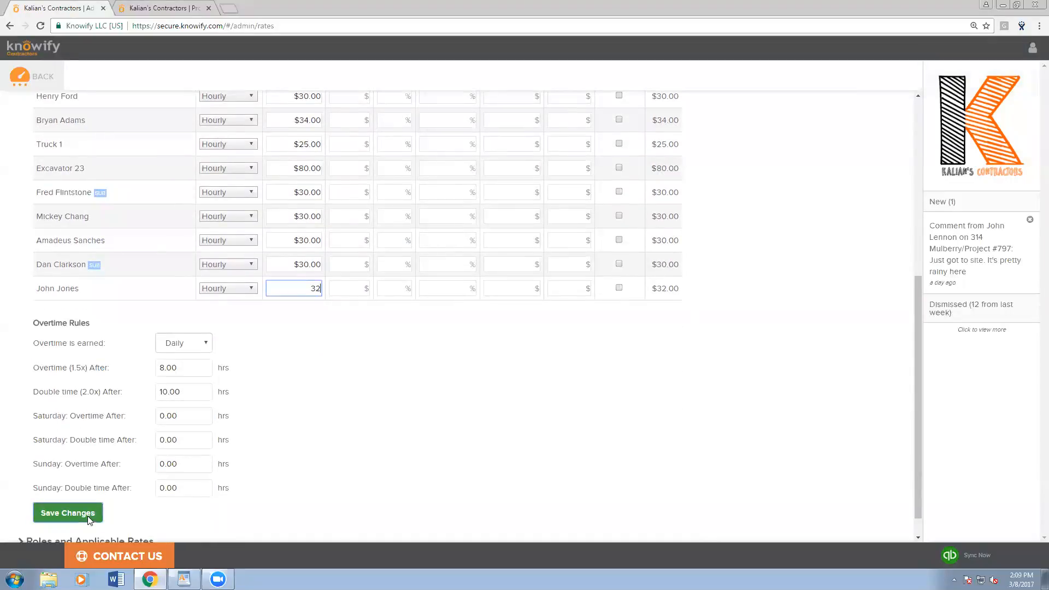
- Review the resource cost table and overtime rules, and open the Roles and Applicable Rates section
click(96, 509)
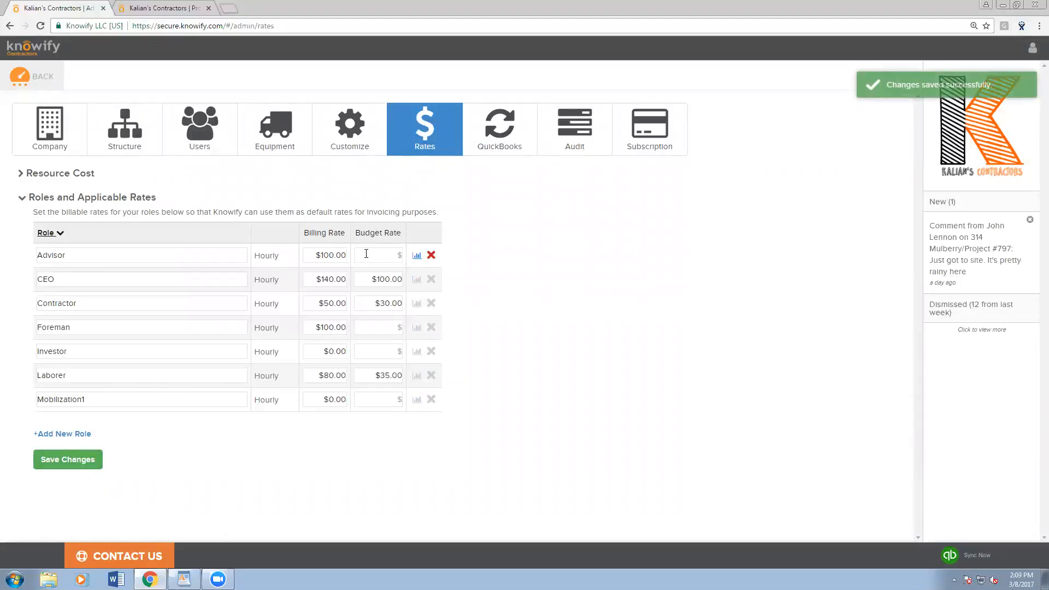
click(92, 174)
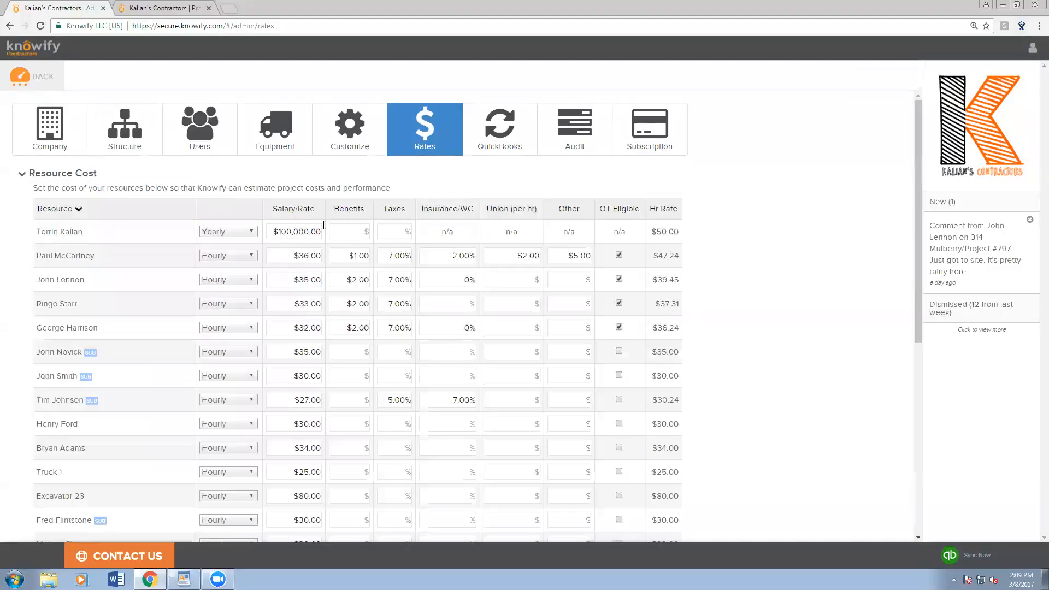
scroll(325, 328, down, 1)
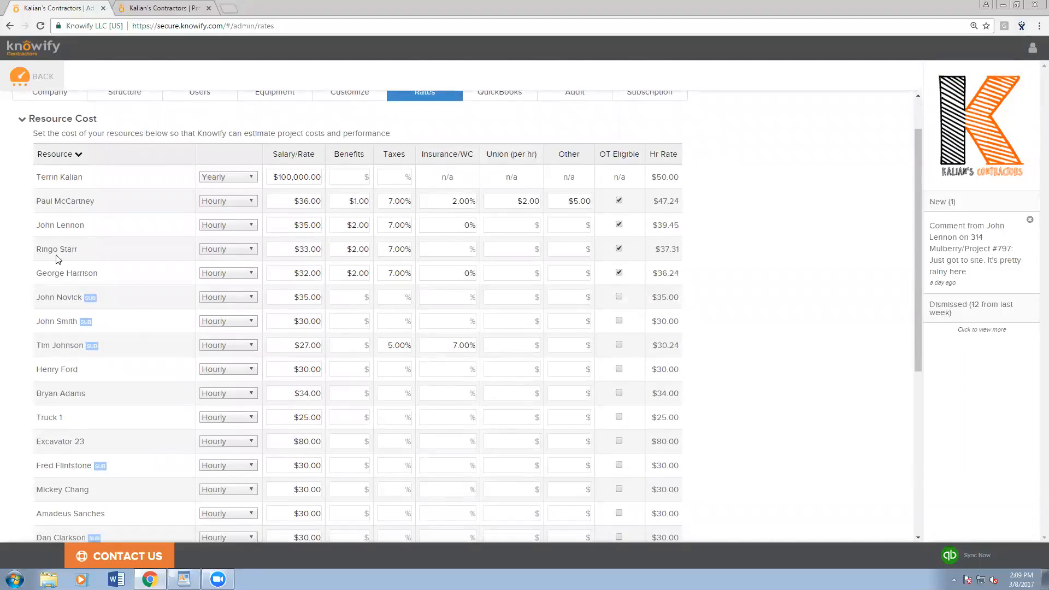
scroll(78, 268, down, 2)
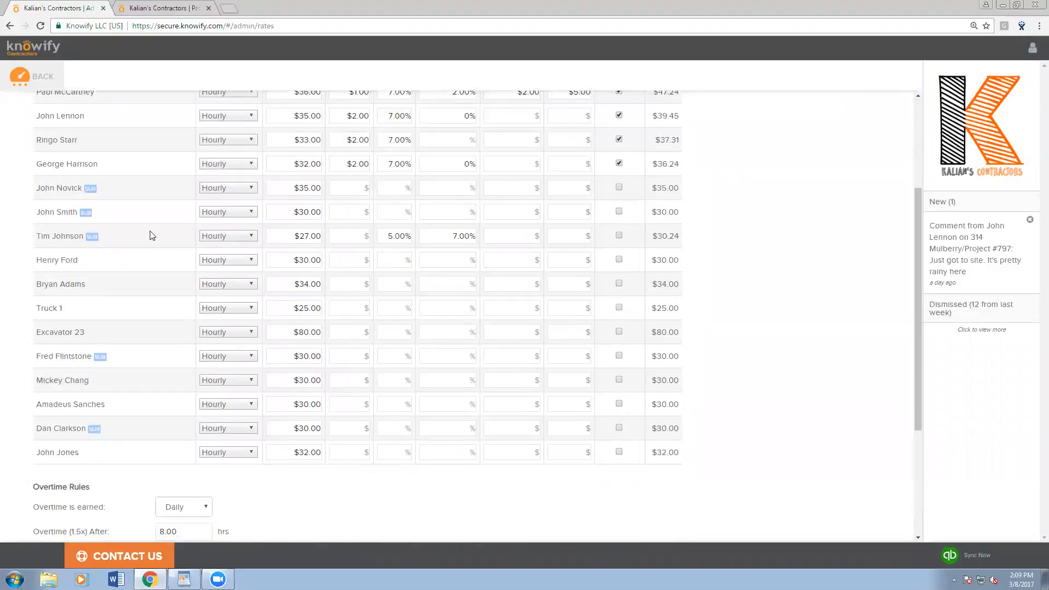
scroll(124, 415, down, 4)
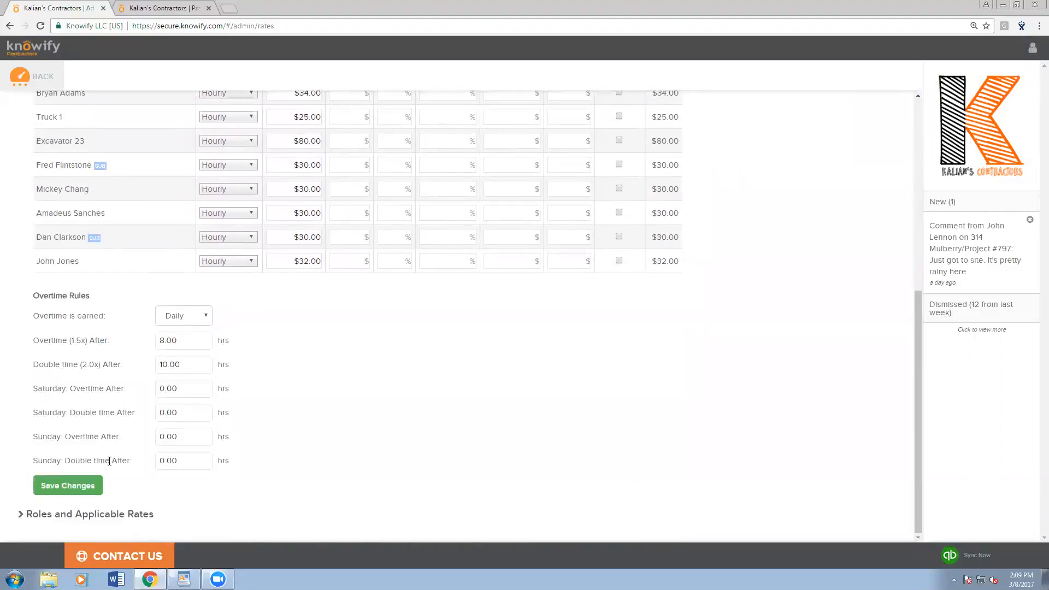
click(106, 514)
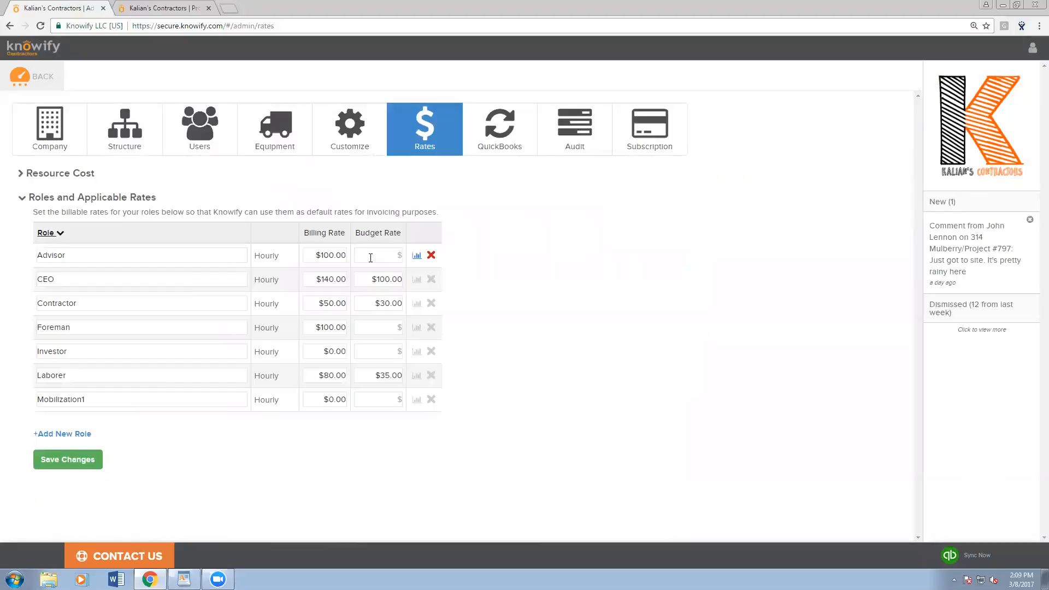
- Try a Foreman budget rate of 47 and average resource costs as the Foreman and Laborer budget rates, saving the changes
click(382, 376)
click(381, 411)
click(382, 332)
click(48, 463)
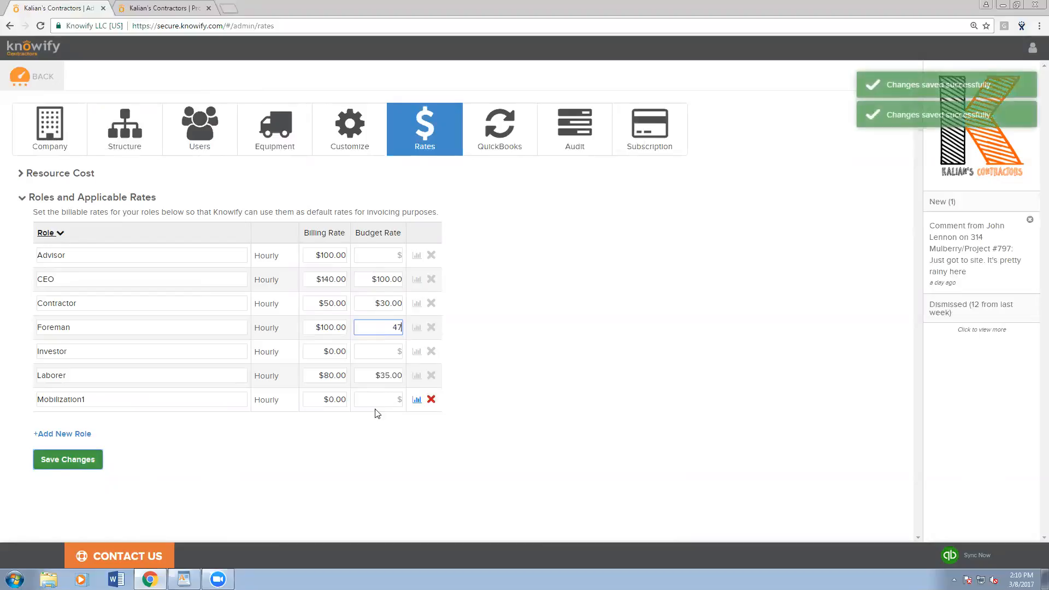
click(416, 375)
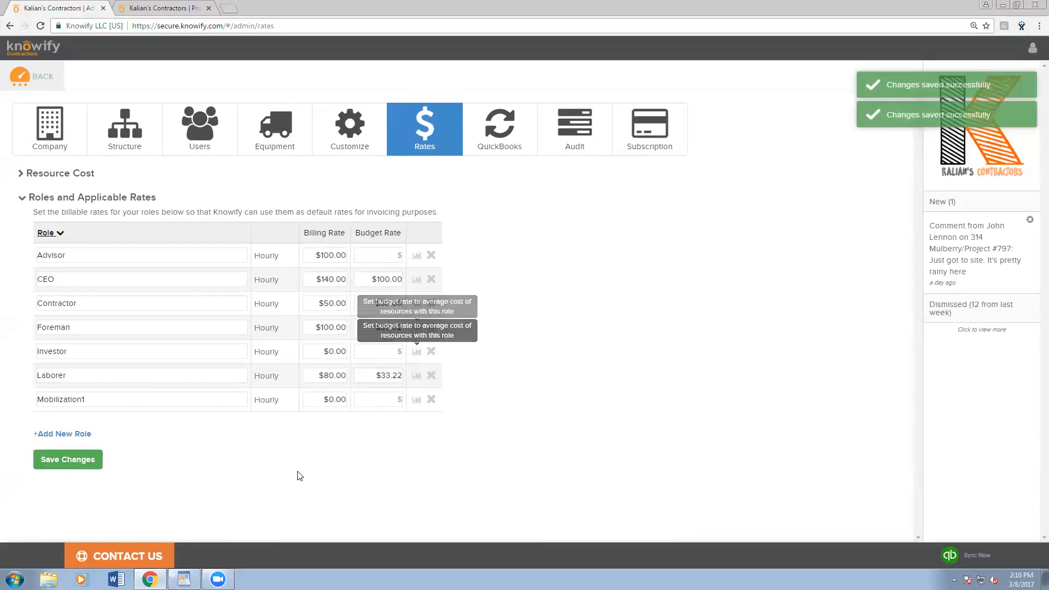
click(67, 462)
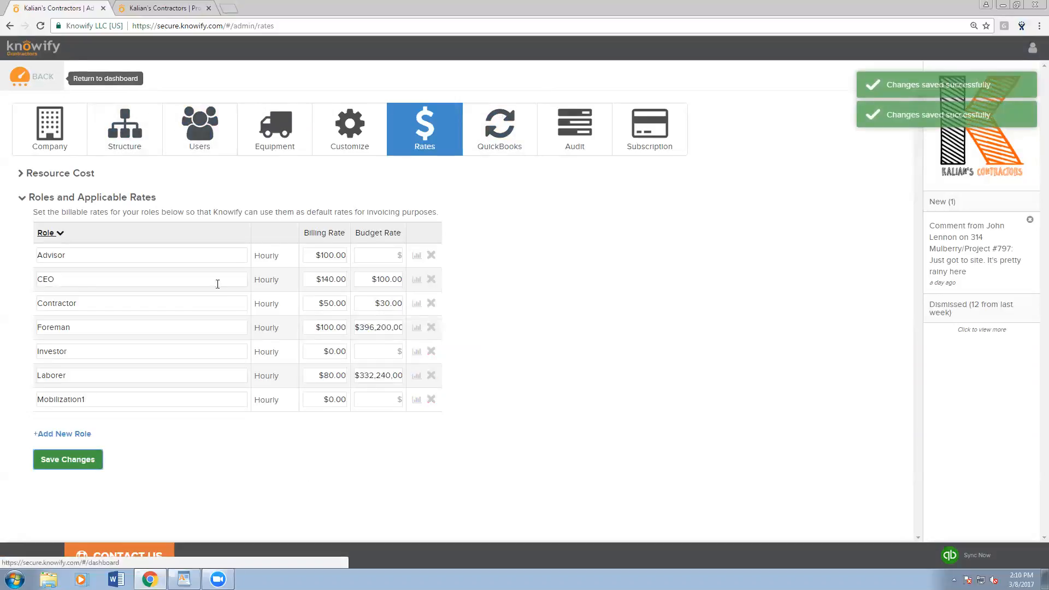
- Set the budget rate to $45 for the Foreman role and $35 for the Laborer role, and save the changes
click(374, 328)
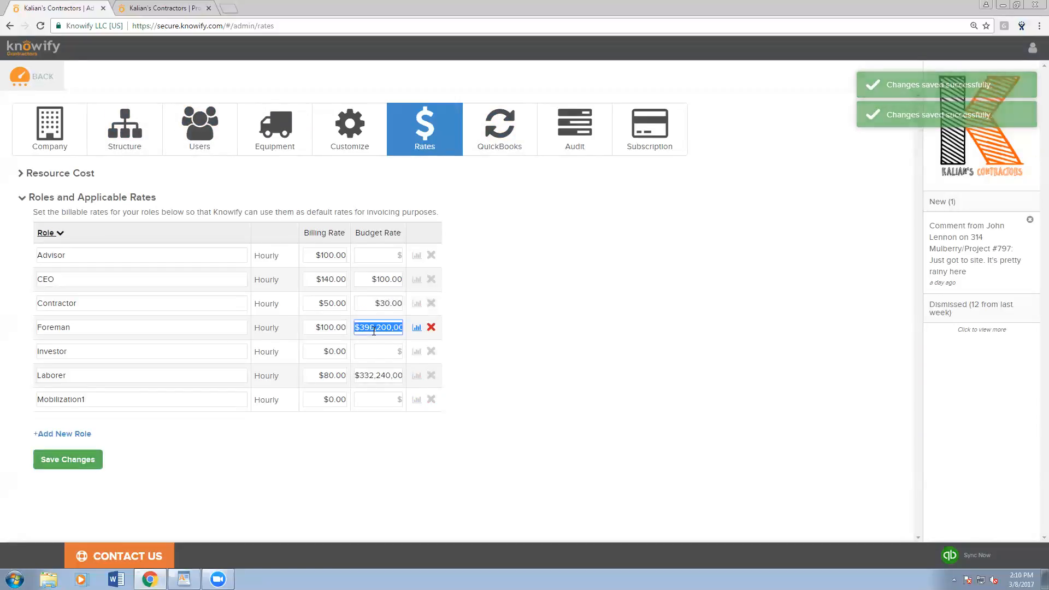
text(45)
click(368, 377)
text(35)
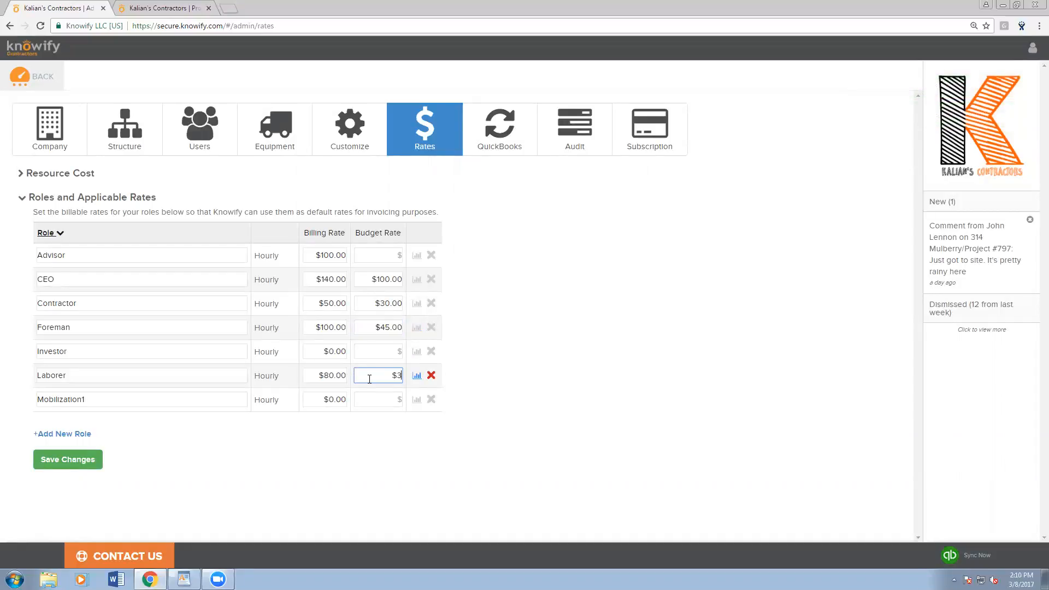
click(104, 461)
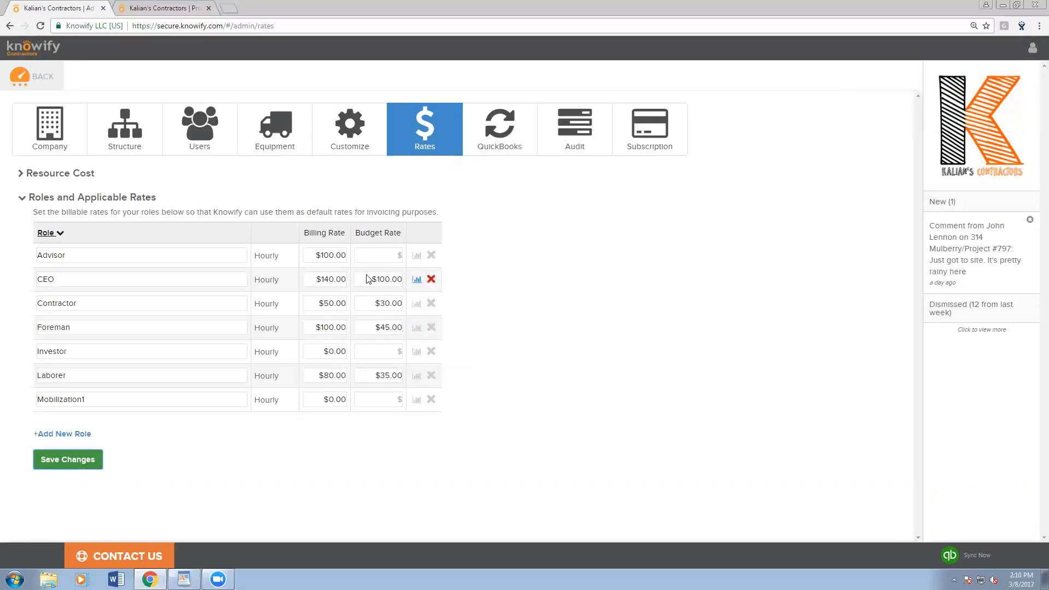
- Start a new contract job for Awesome Co, Inc's Wall Street site and name it "Webinar Project #798"
click(45, 82)
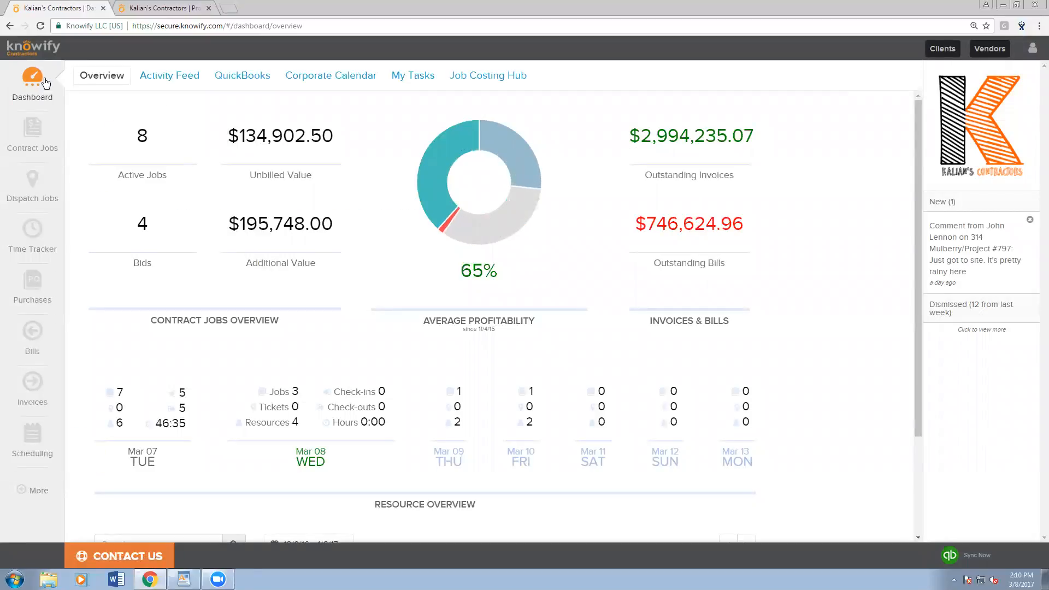
click(49, 128)
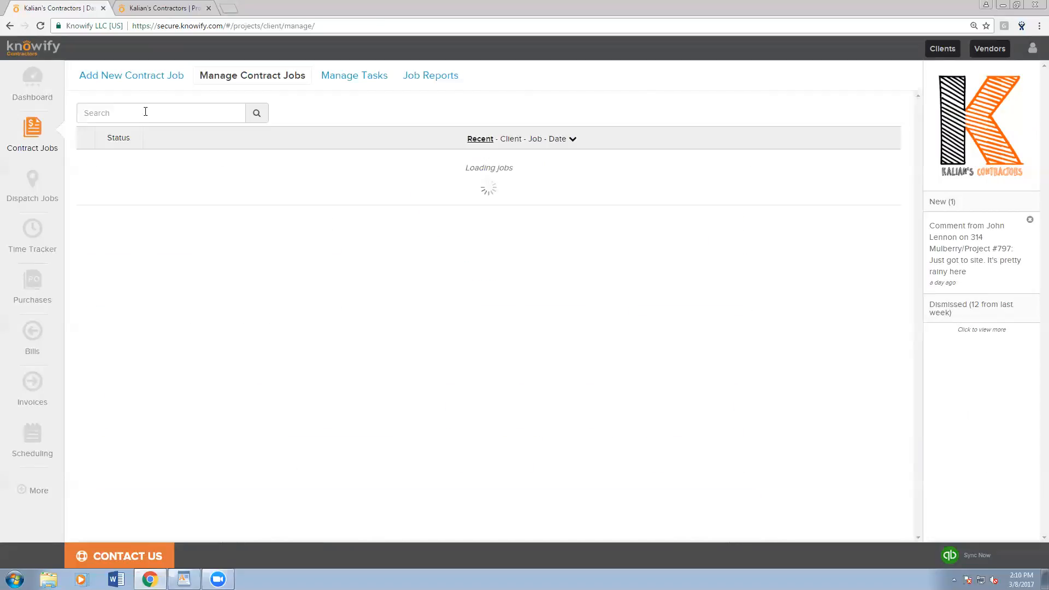
click(128, 78)
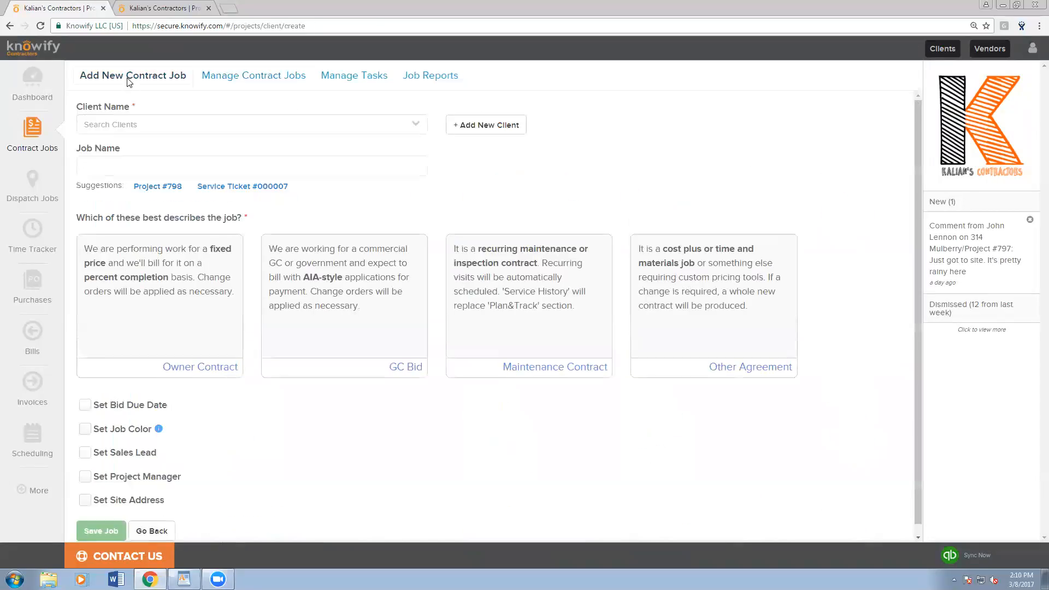
click(134, 123)
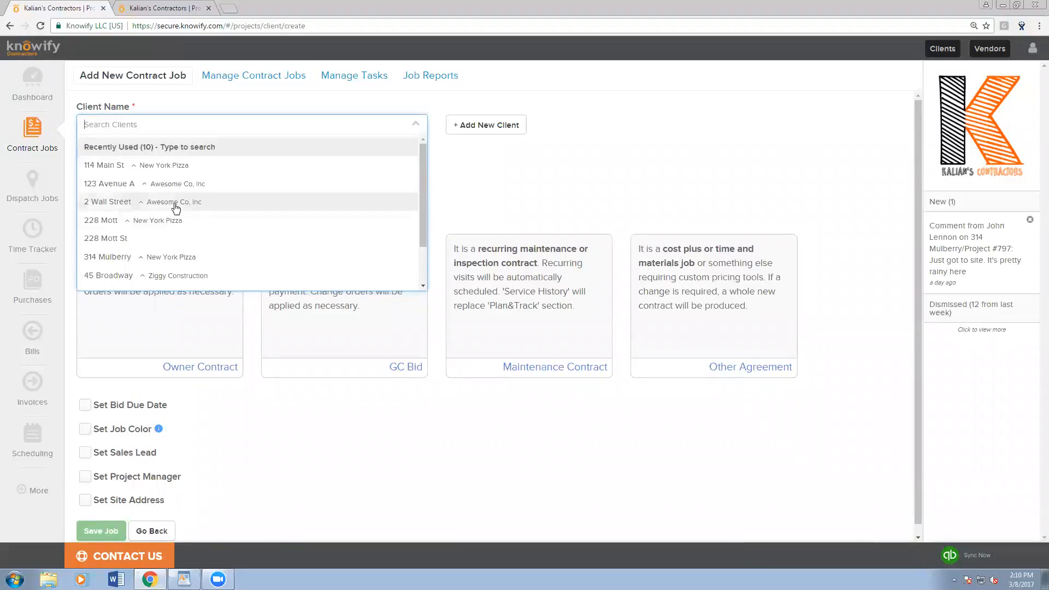
click(174, 202)
click(151, 167)
click(157, 187)
key(Home)
text(Webinar)
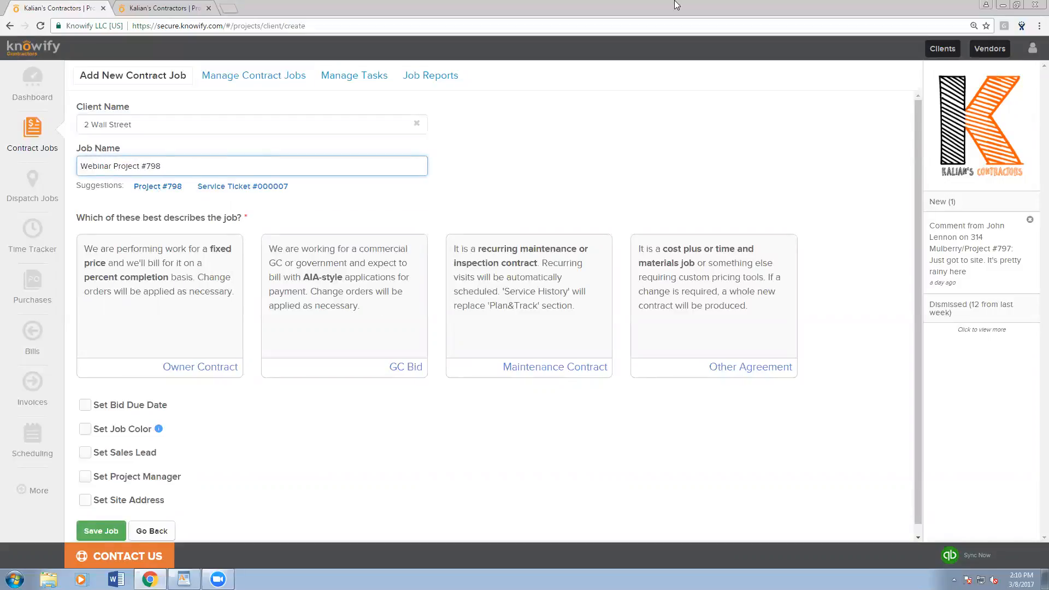
- Choose Owner Contract as the job type and Professional as the job costing style
click(729, 16)
click(656, 255)
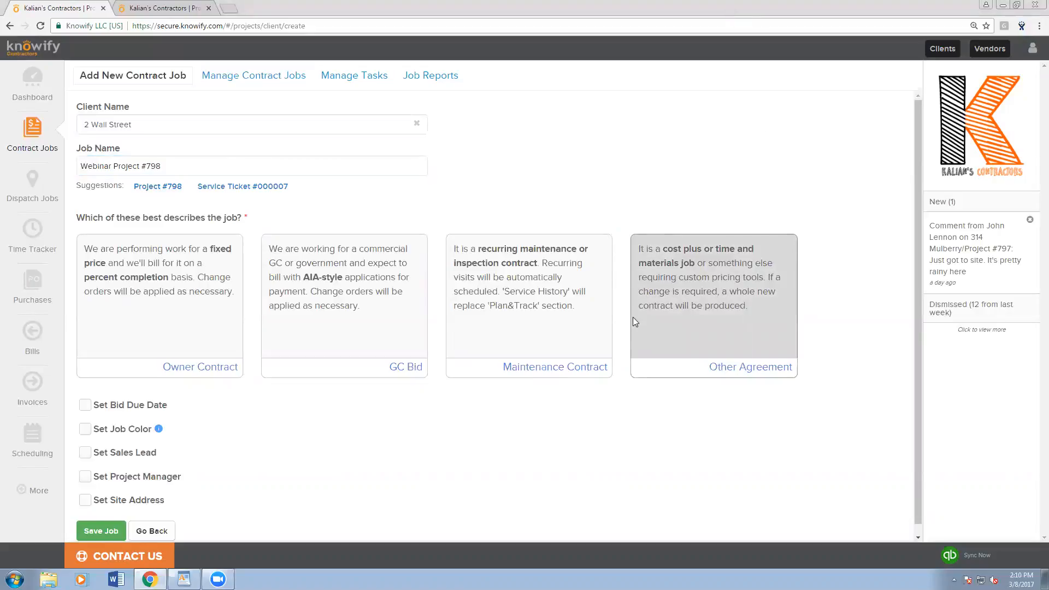
click(120, 328)
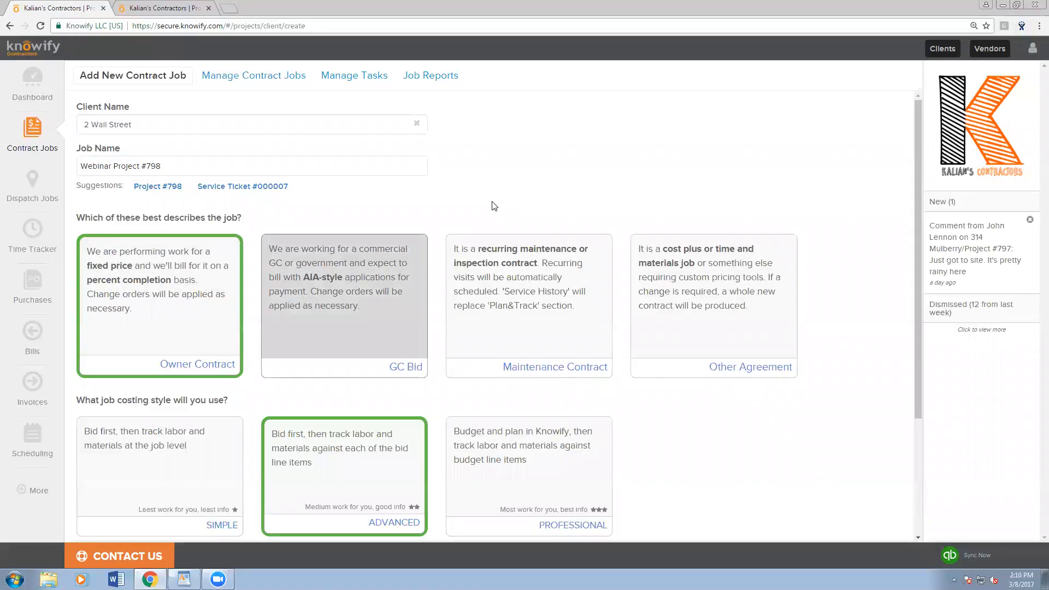
click(498, 464)
scroll(483, 409, down, 3)
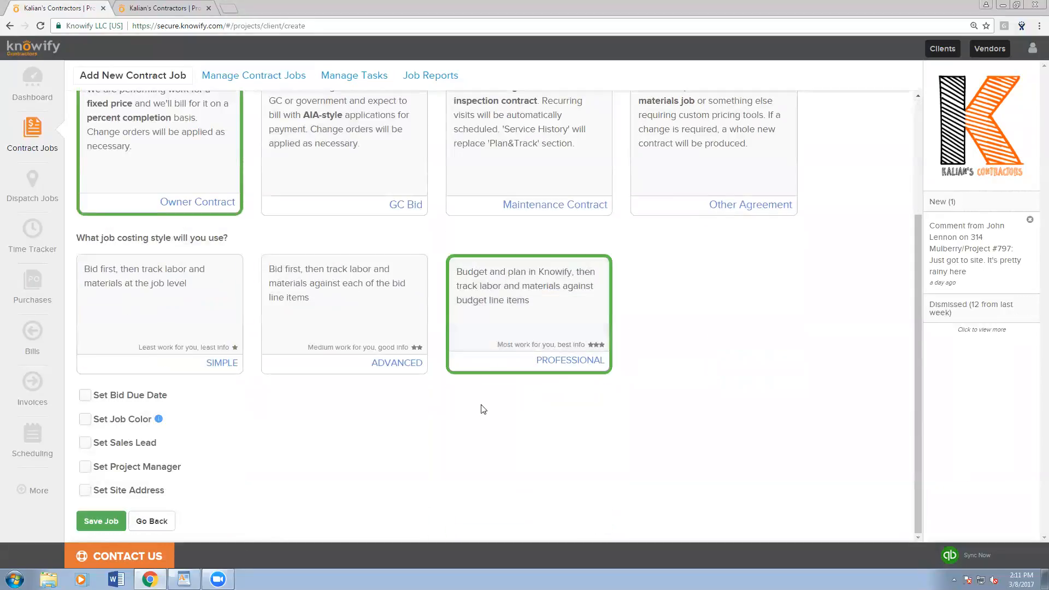
- Enable the site address option for the new job and save the job
click(85, 491)
scroll(206, 486, down, 5)
click(124, 316)
click(105, 525)
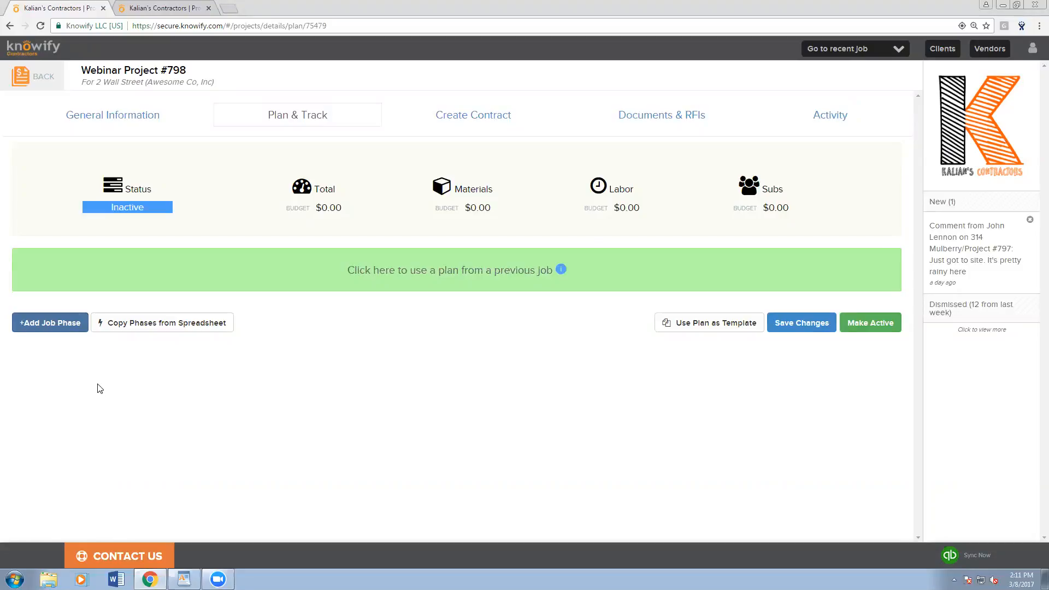
- Add a job phase named "Painting" to the plan of Webinar Project #798
click(68, 326)
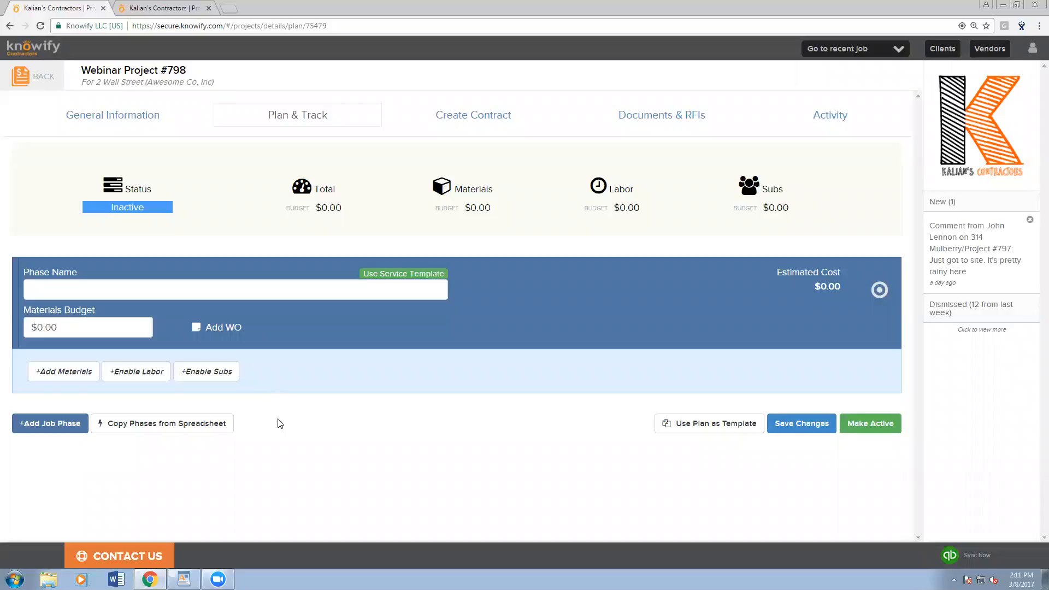
click(72, 288)
text(Painting)
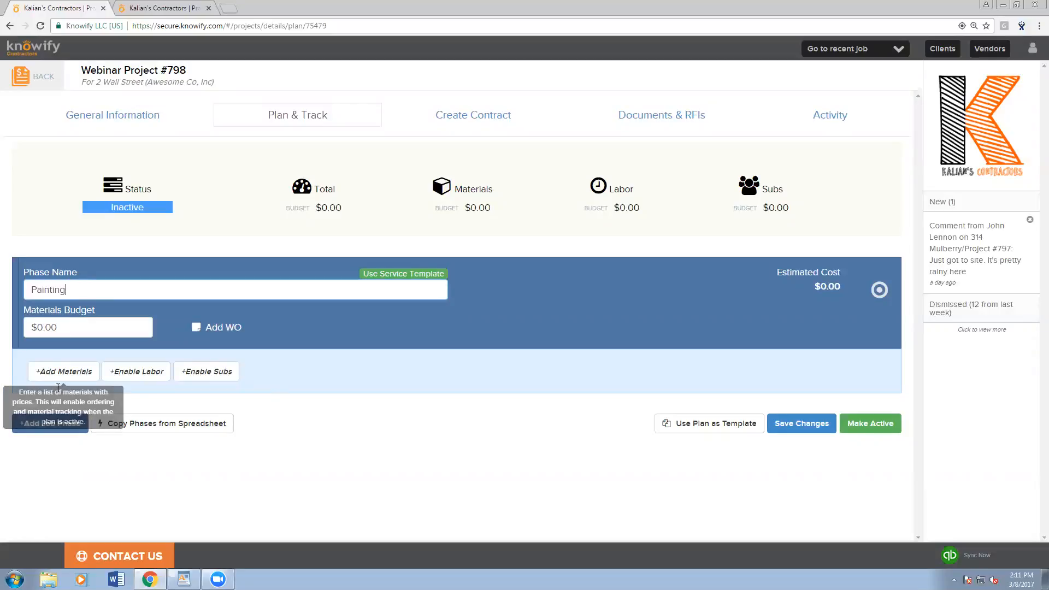
- Add Latex Paint - Red - 5 Gal. from the catalog to the Painting phase's materials with a quantity of 50
click(63, 371)
click(78, 447)
text(paint)
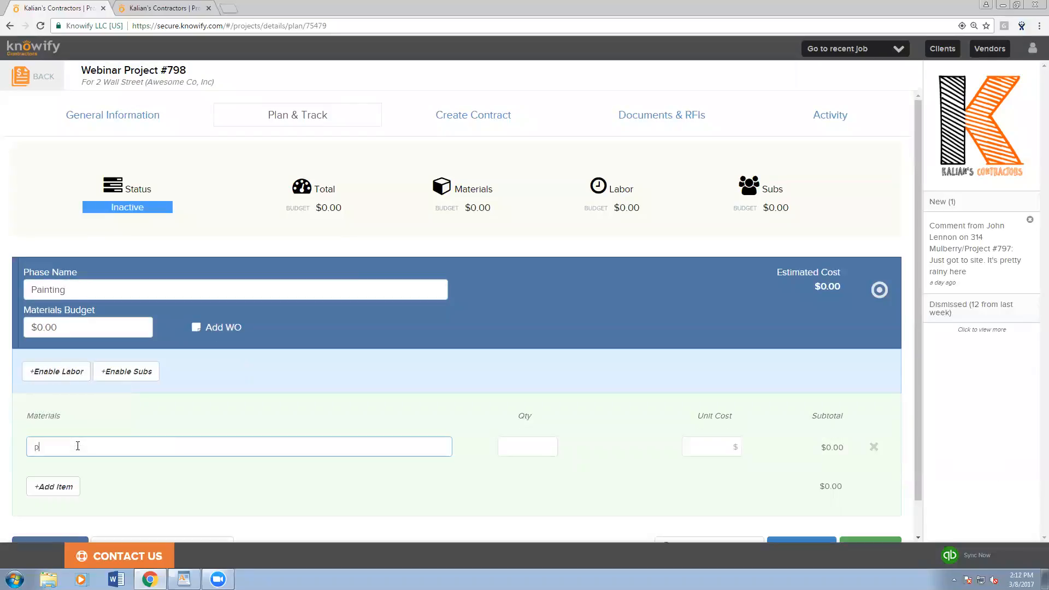
scroll(134, 437, down, 1)
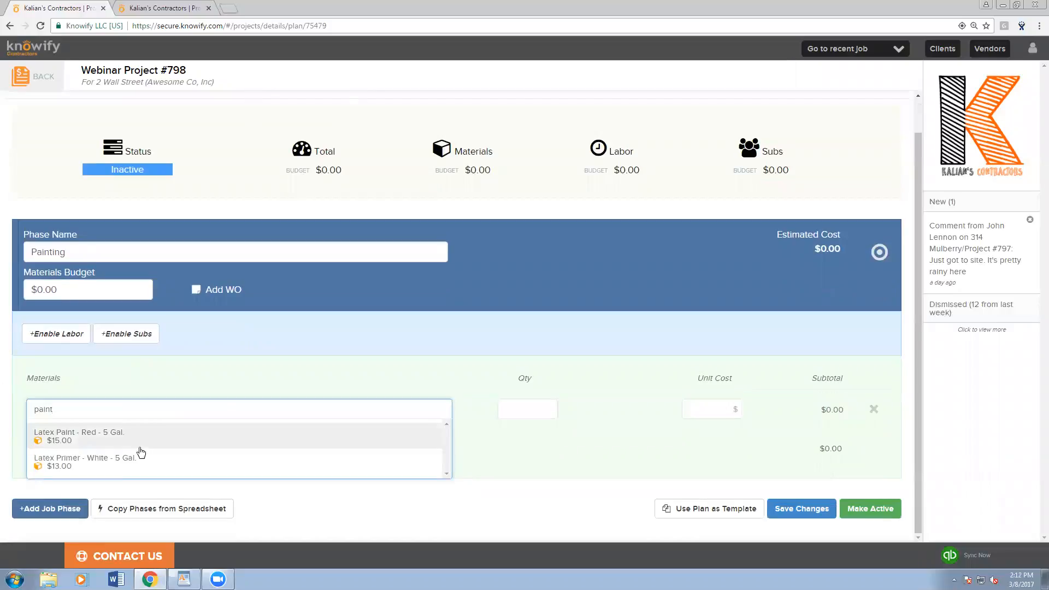
click(141, 447)
click(537, 411)
text(50)
click(583, 398)
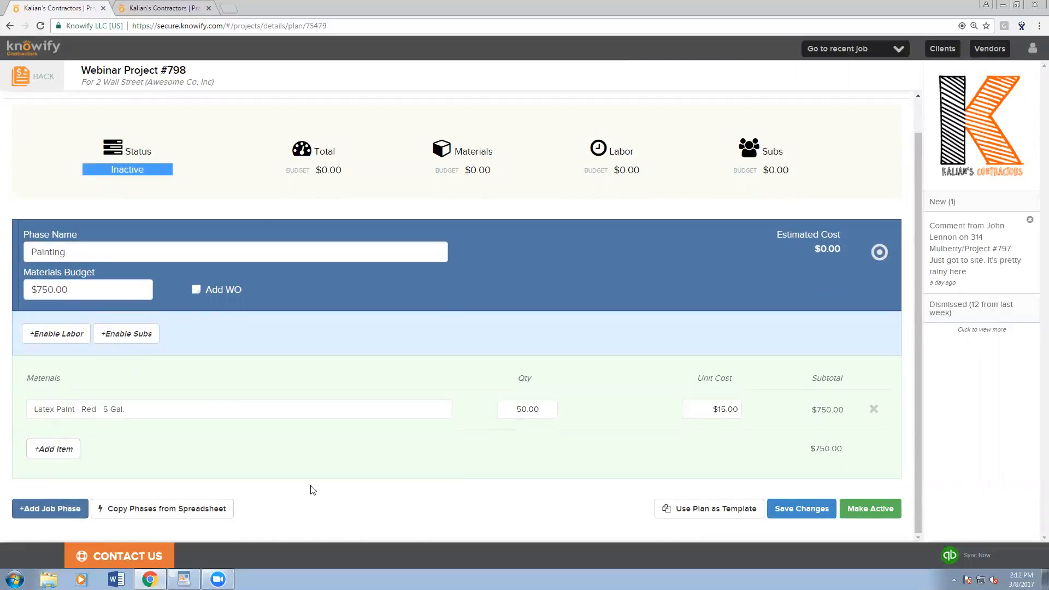
- Add Latex Primer - White - 5 Gal. as a second material of the Painting phase with a quantity of 25
click(53, 449)
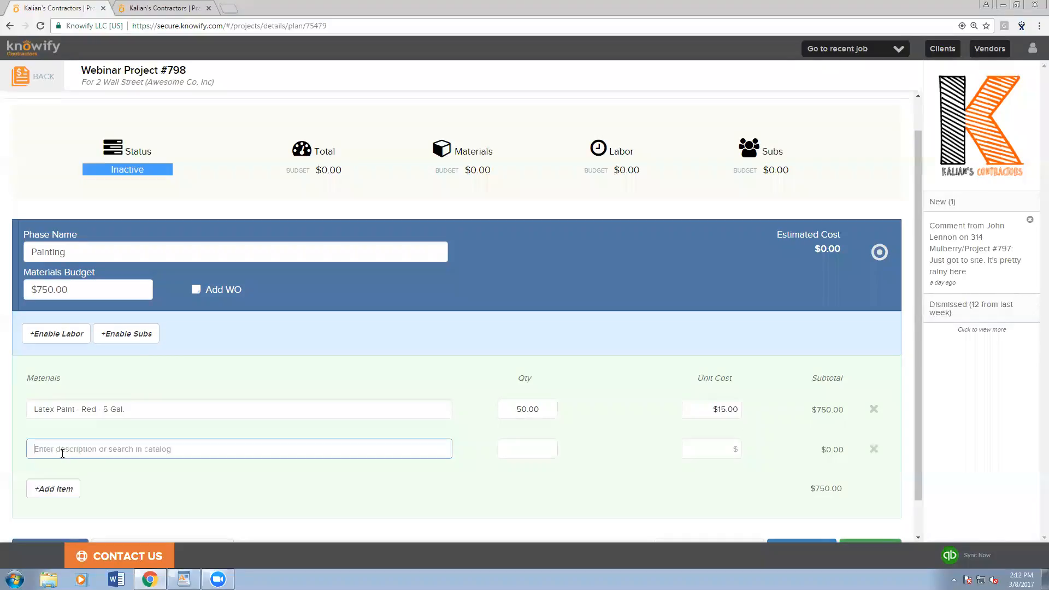
text(primer)
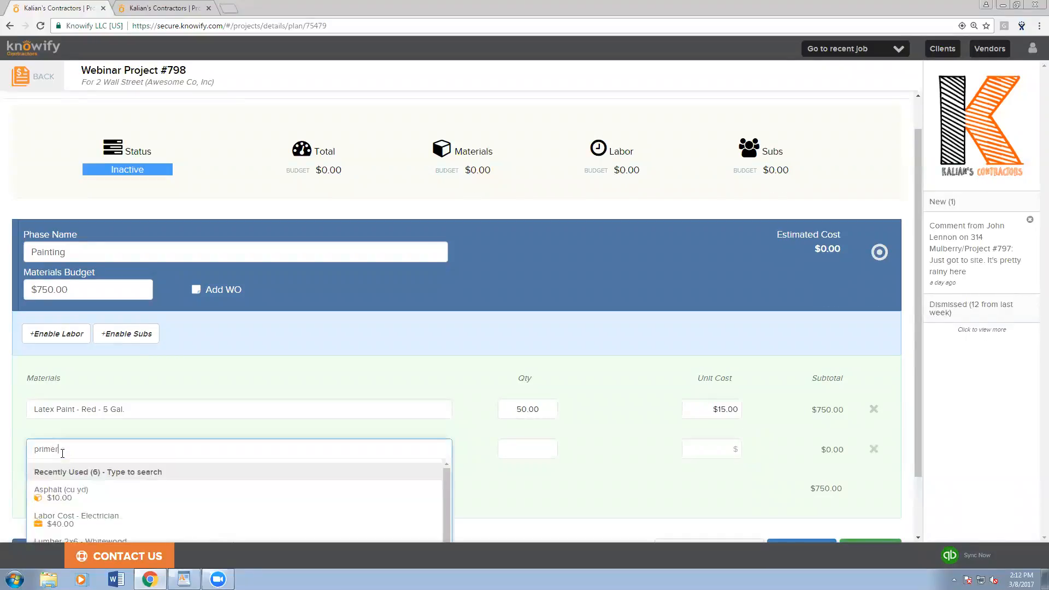
scroll(103, 457, down, 1)
click(143, 437)
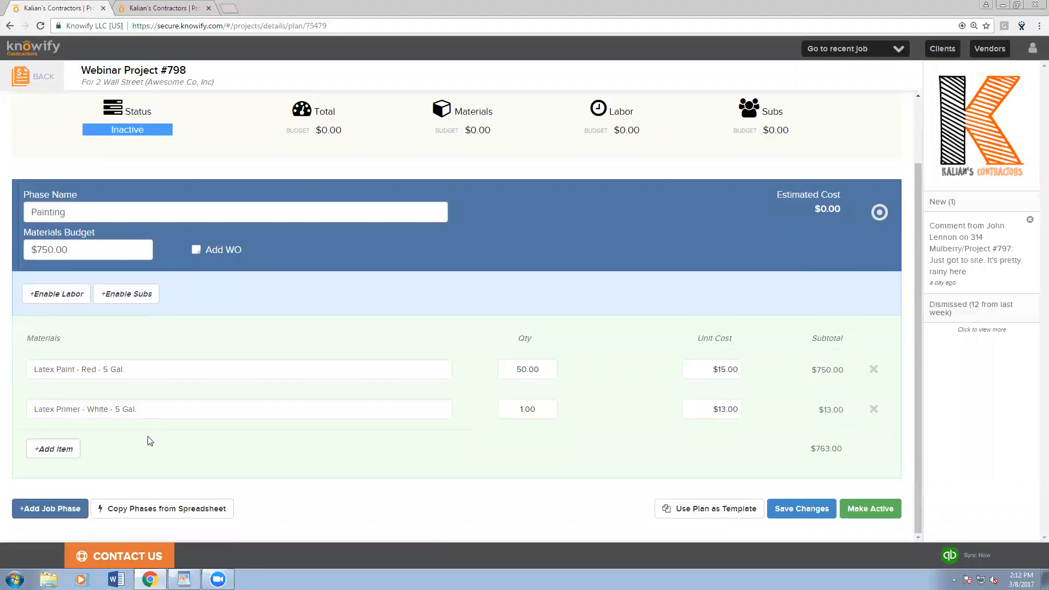
click(526, 410)
double_click(526, 410)
text(25)
click(320, 347)
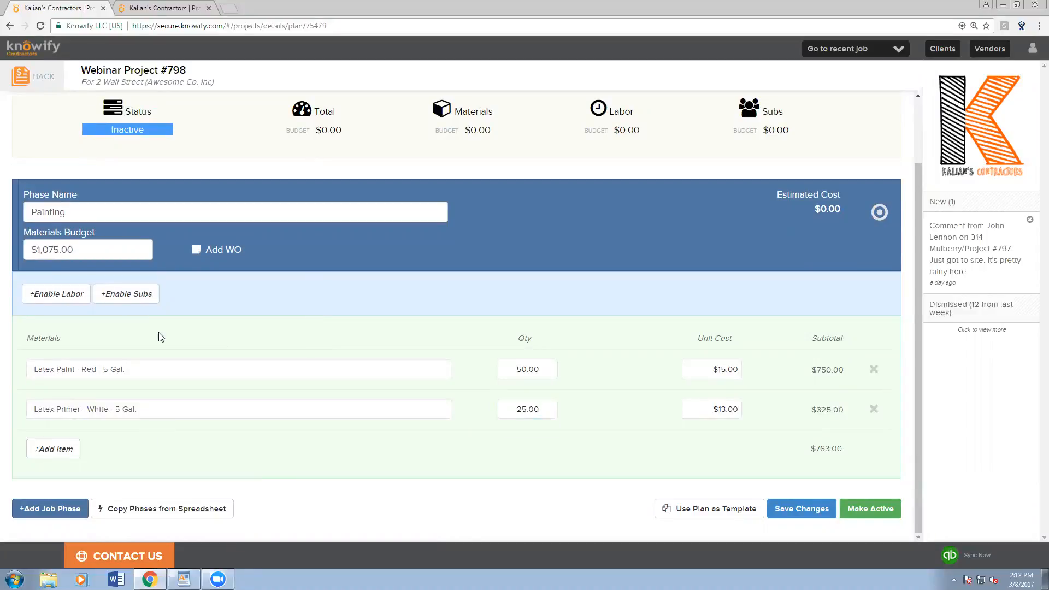
- Enable subcontractors for the Painting phase and set the subcontractor budget to $1,200.00
click(135, 302)
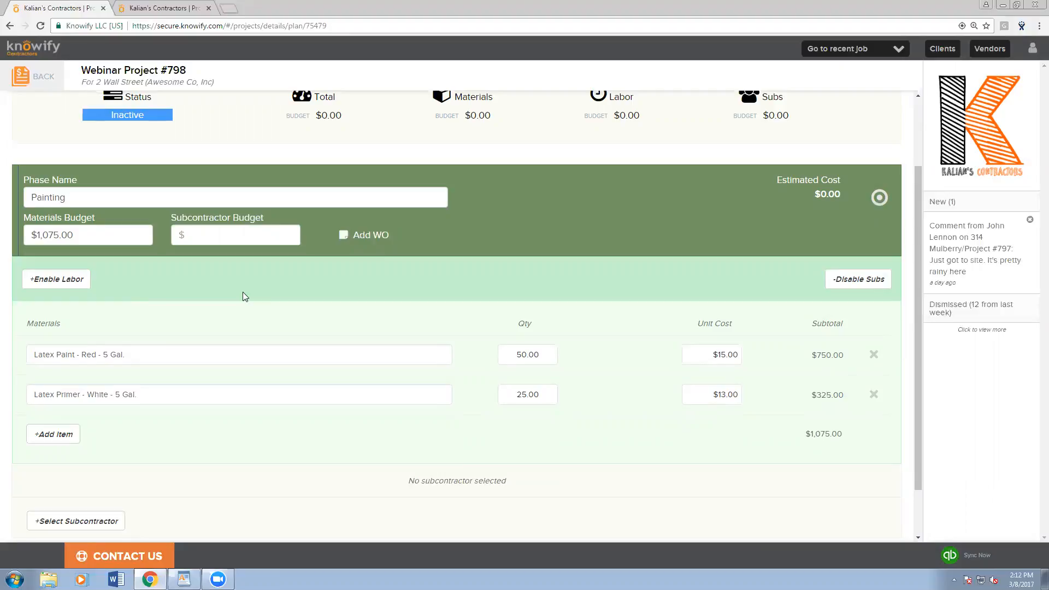
click(243, 235)
text(1,20)
text(00)
click(127, 315)
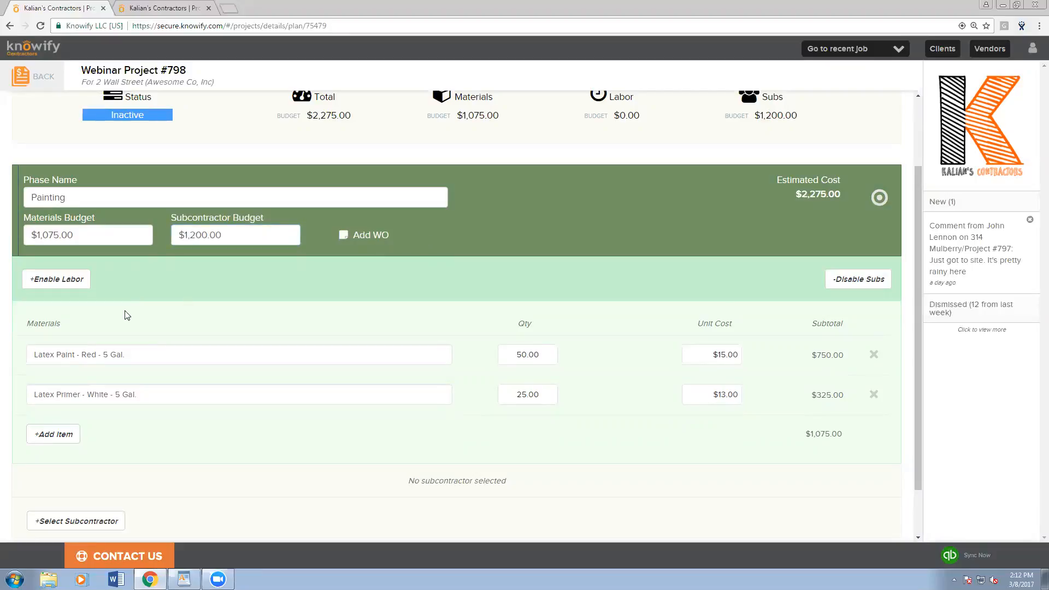
- Enable labor for the Painting phase and add the Foreman role with 40 hours
click(60, 283)
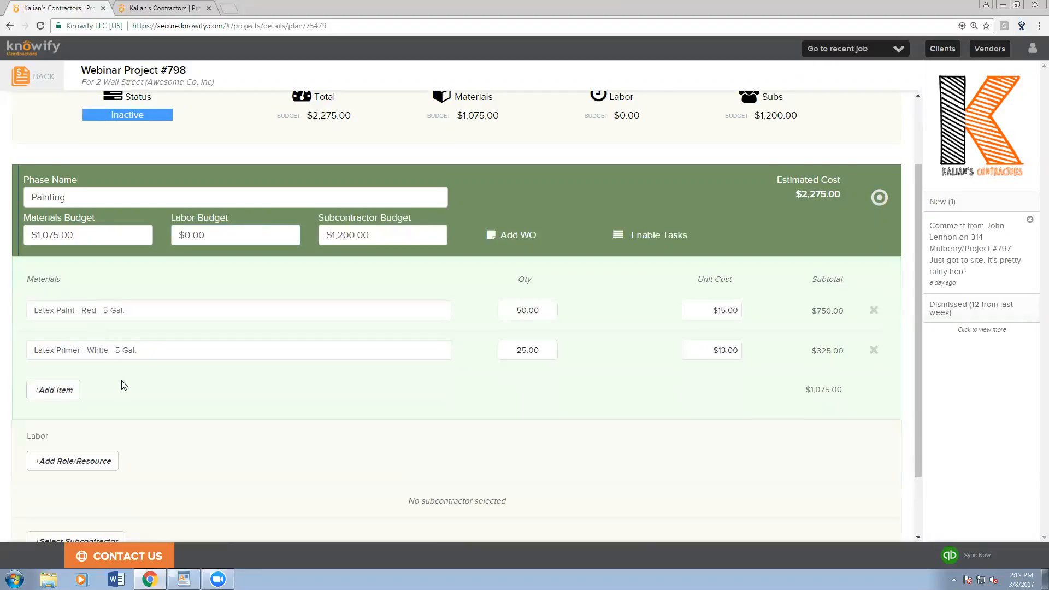
scroll(125, 384, down, 1)
click(93, 412)
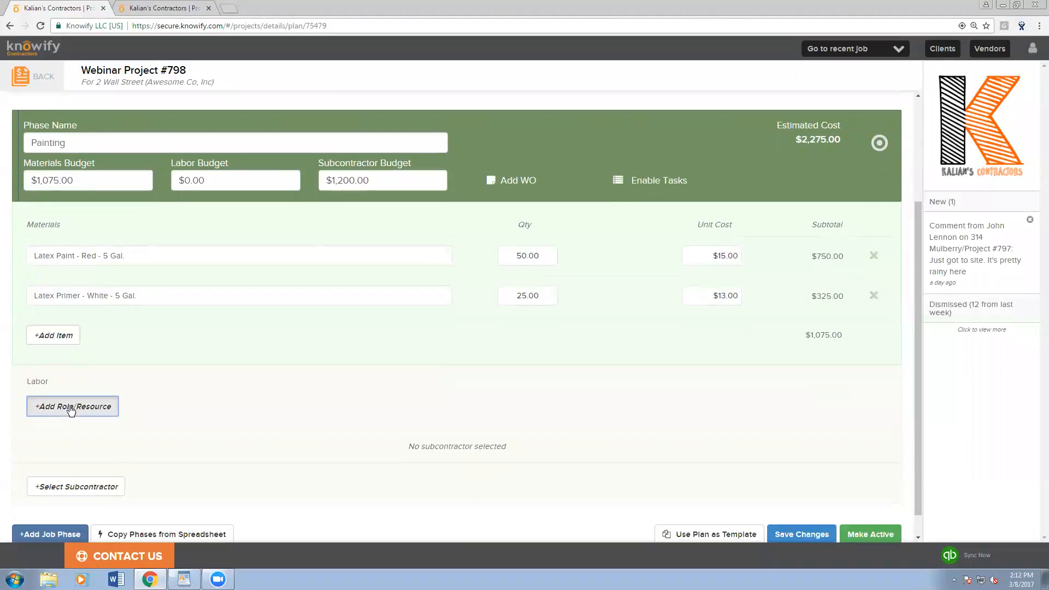
click(105, 419)
click(85, 455)
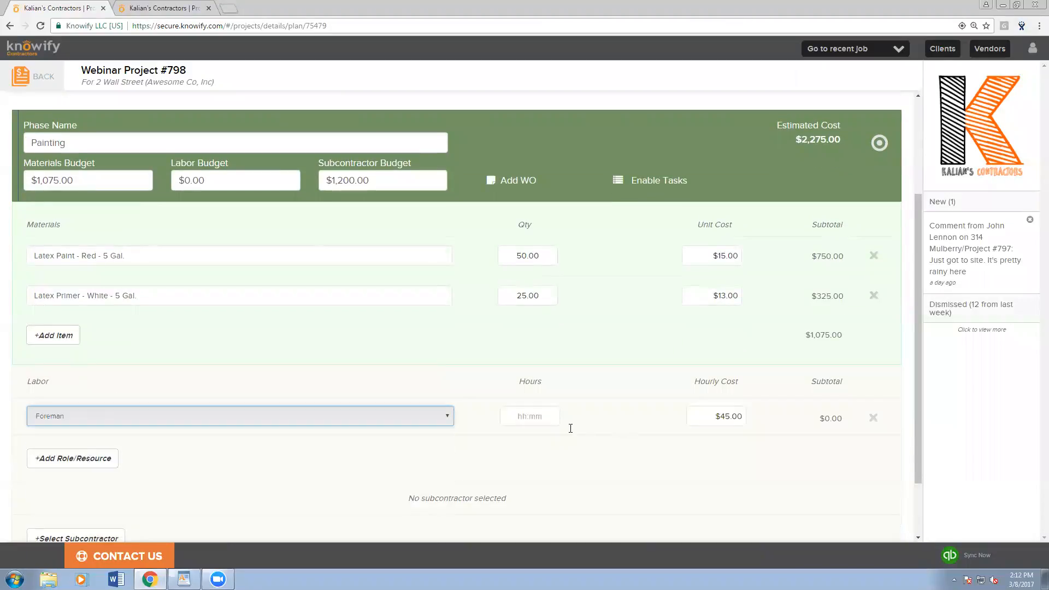
click(528, 415)
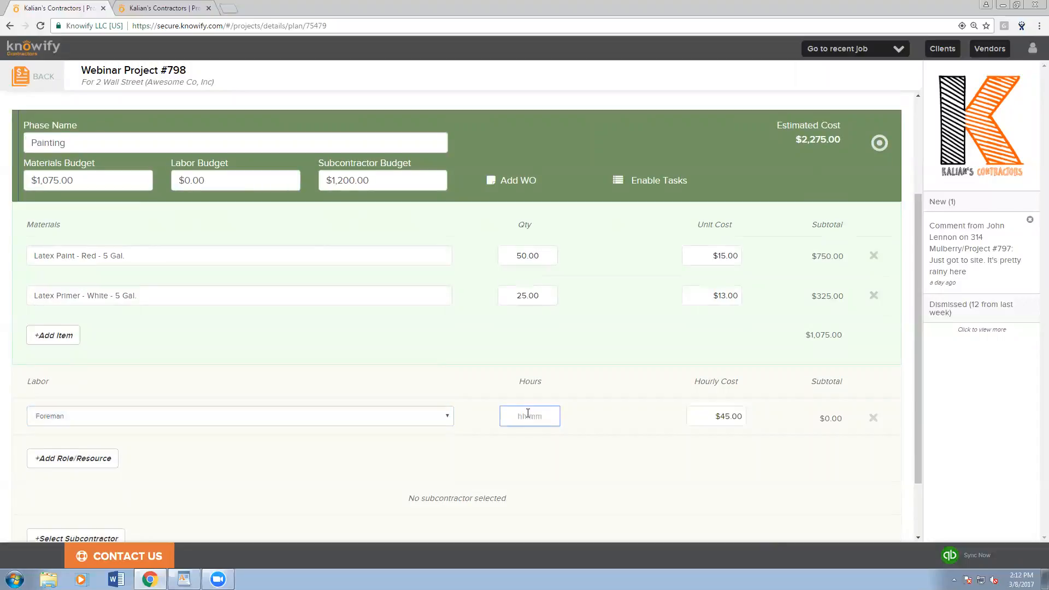
text(40)
click(566, 402)
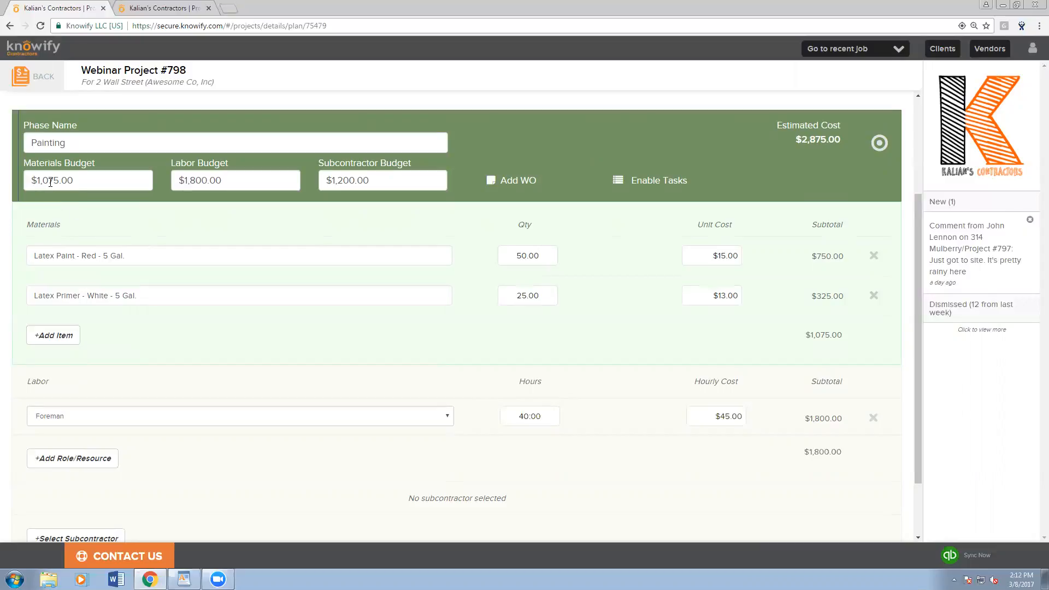
- Save the changes to the job plan with its materials, labor and subcontractor budgets
click(226, 177)
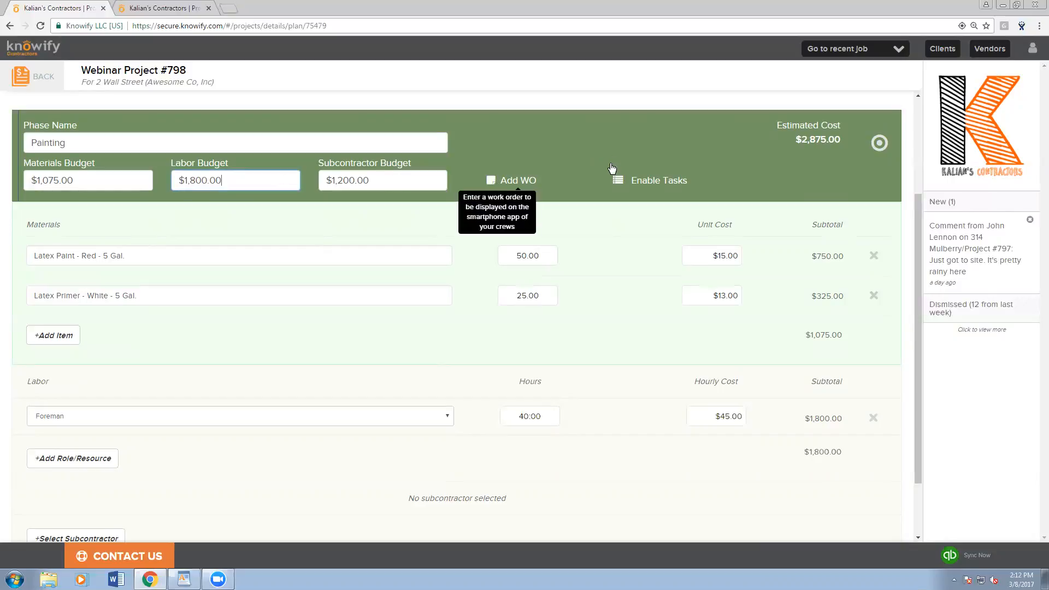
scroll(721, 460, down, 1)
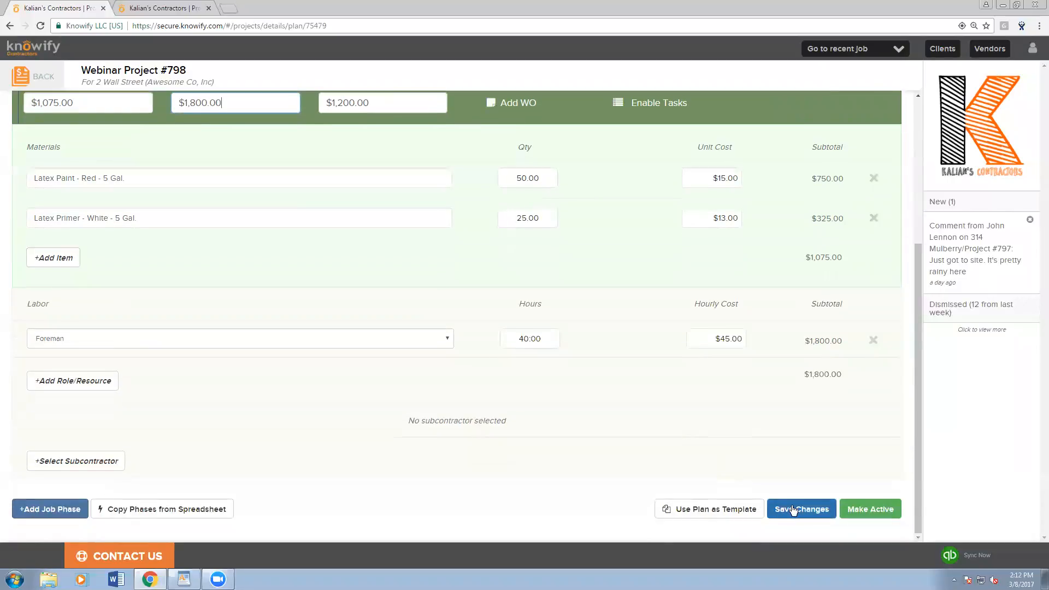
click(792, 505)
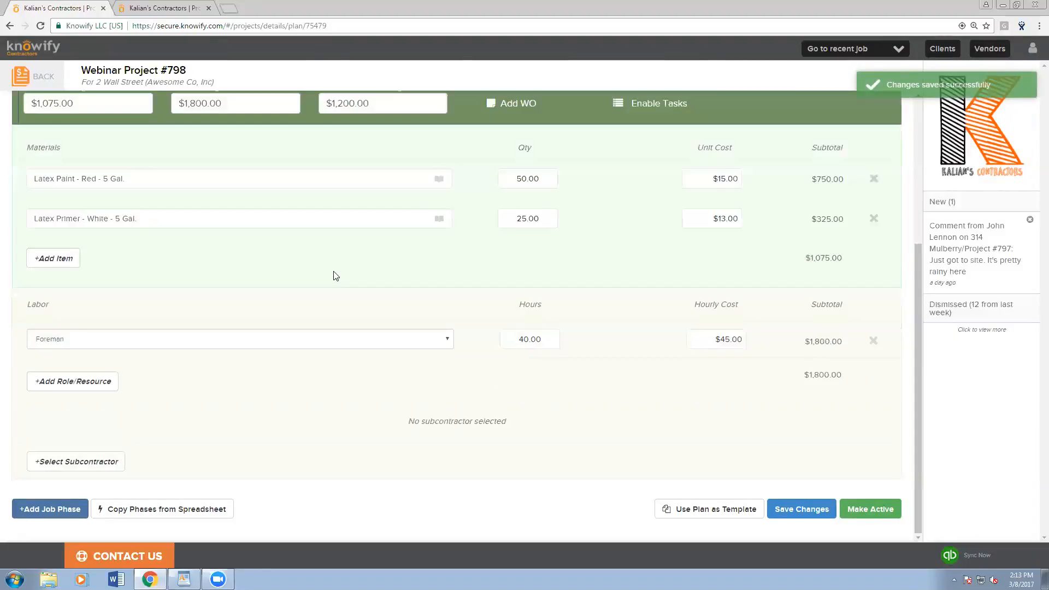
- Assign John Smith Painting Co. as the Painting phase's subcontractor with a contract value of $1,200.00
scroll(334, 274, up, 2)
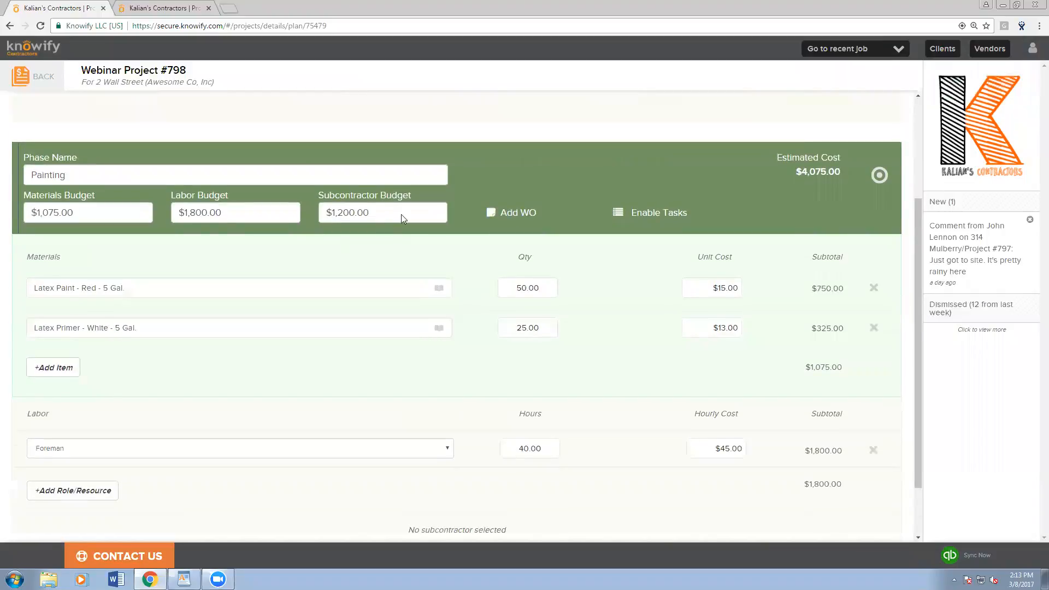
scroll(350, 210, down, 2)
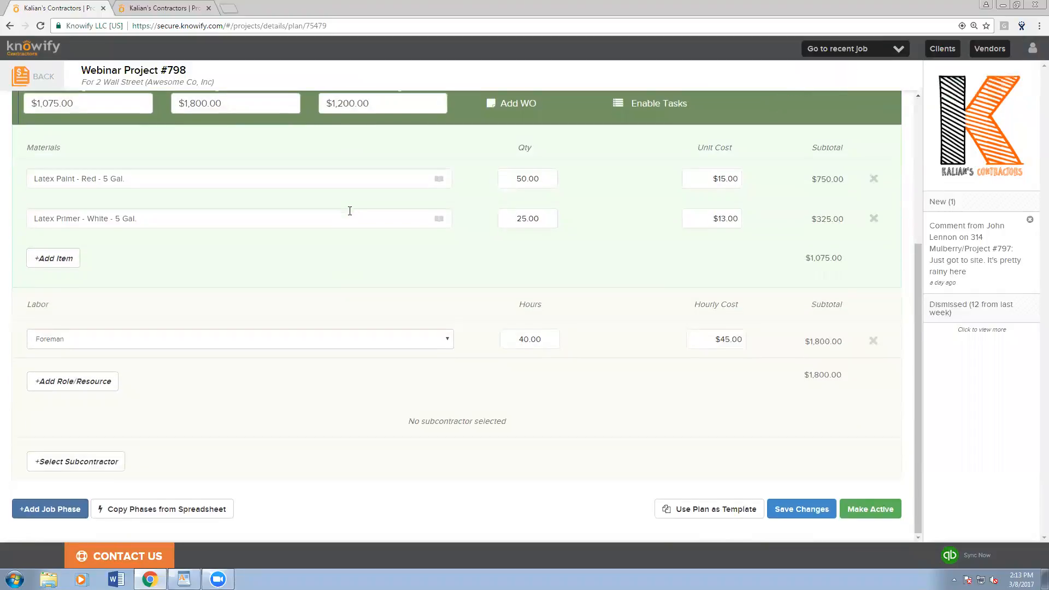
scroll(323, 208, up, 2)
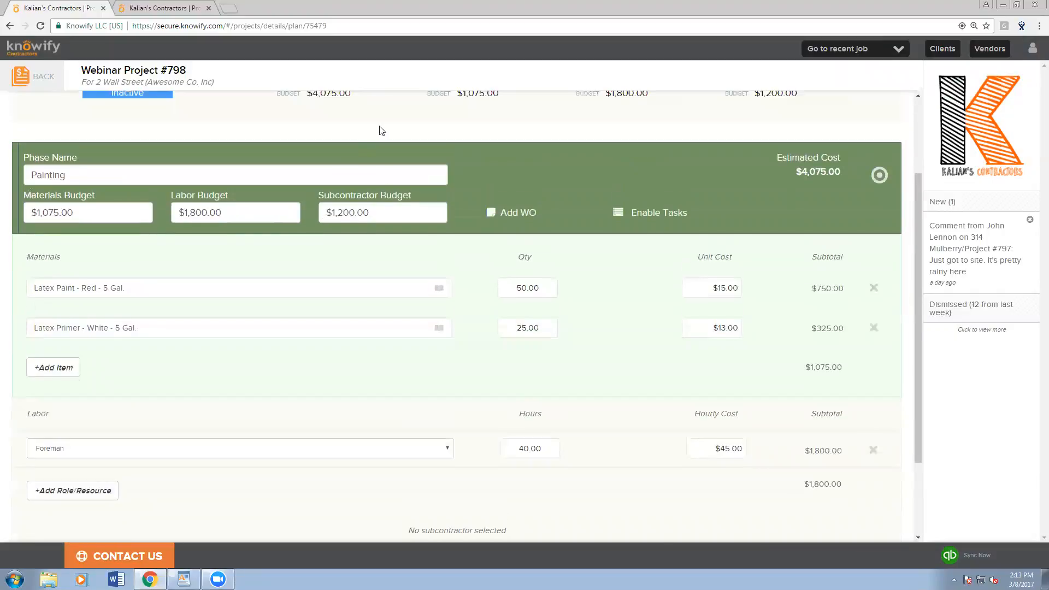
scroll(381, 130, up, 2)
scroll(540, 263, down, 1)
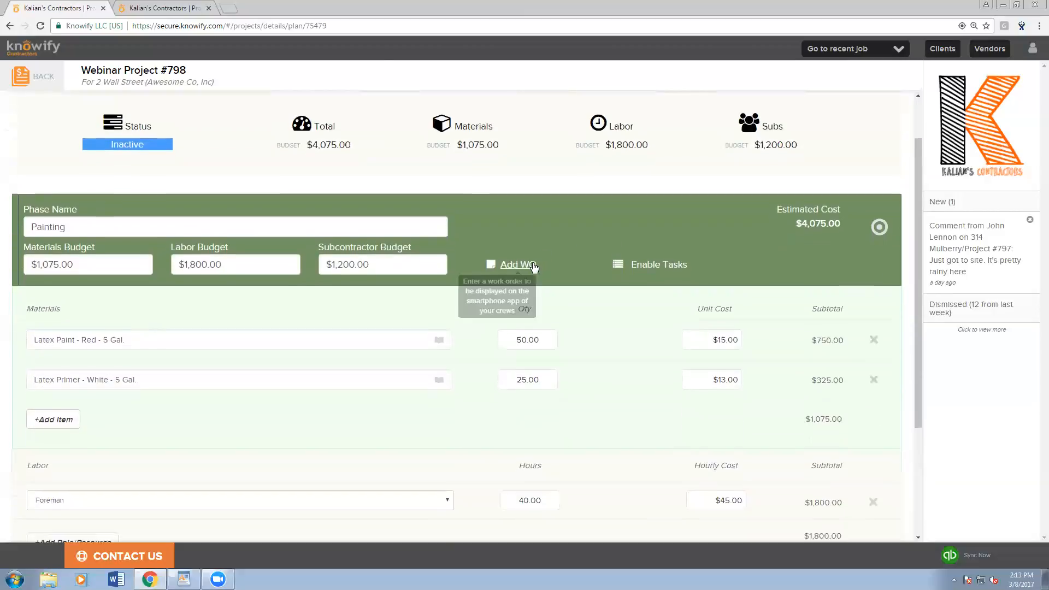
scroll(534, 266, down, 3)
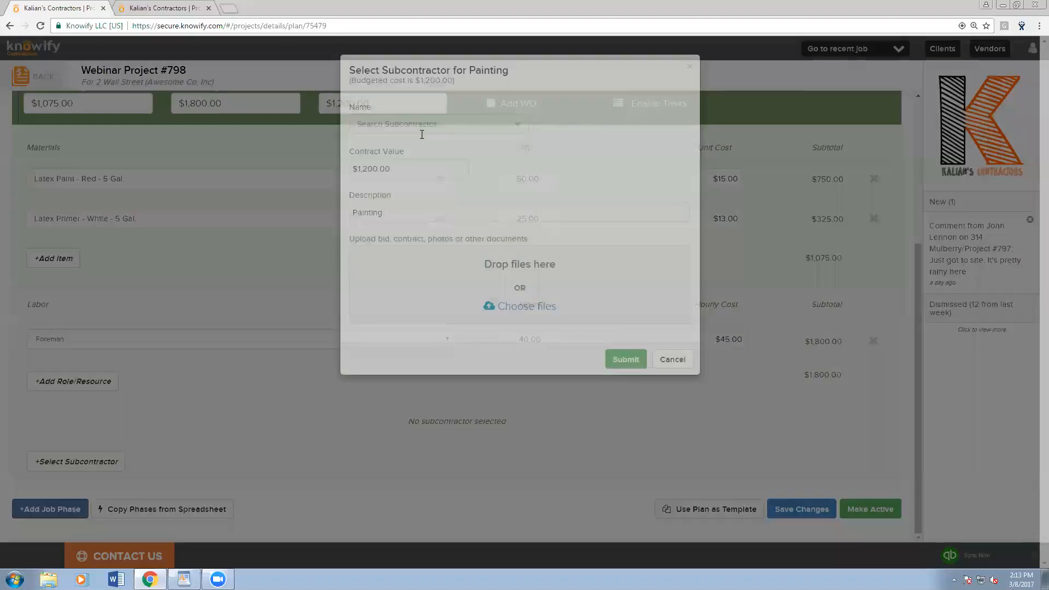
click(421, 133)
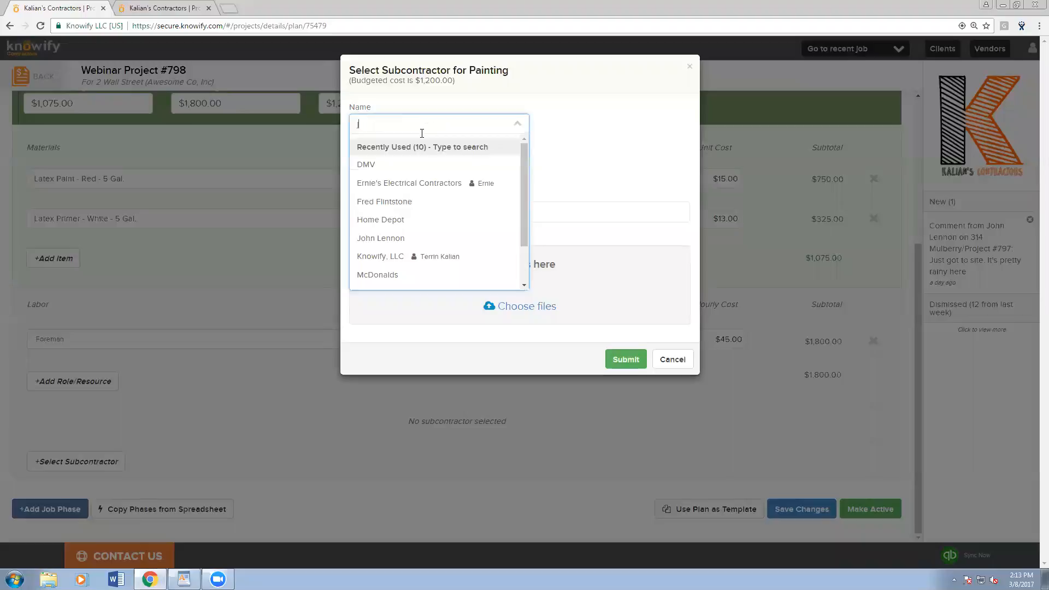
text(john)
click(408, 201)
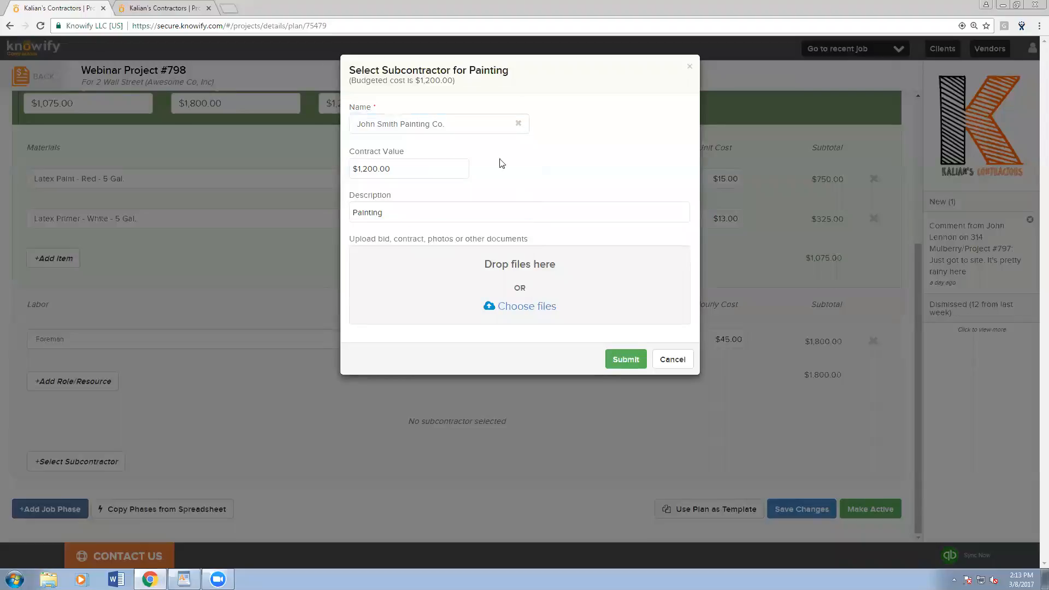
click(627, 365)
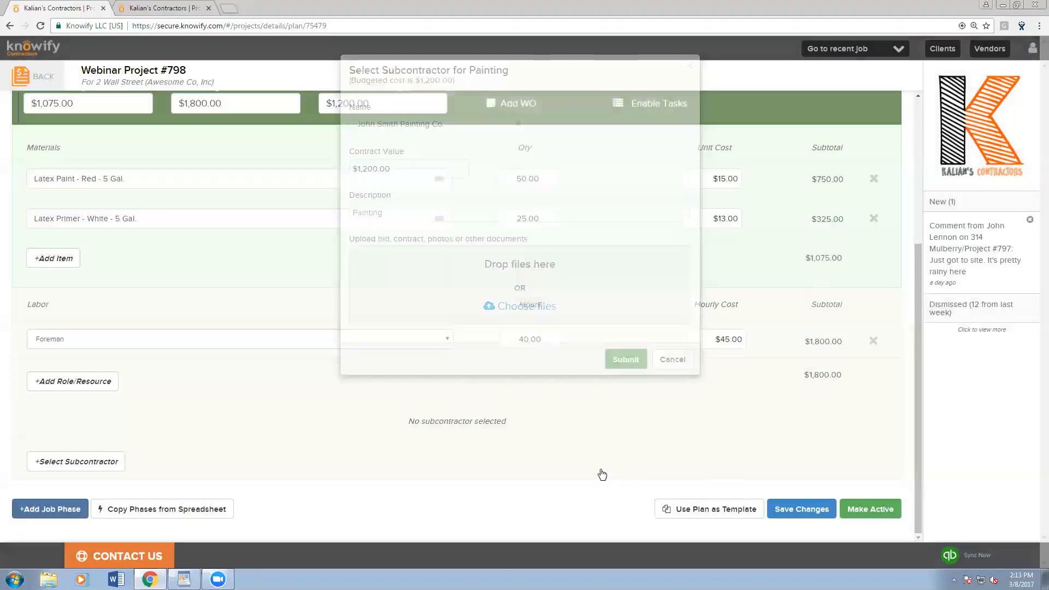
click(681, 197)
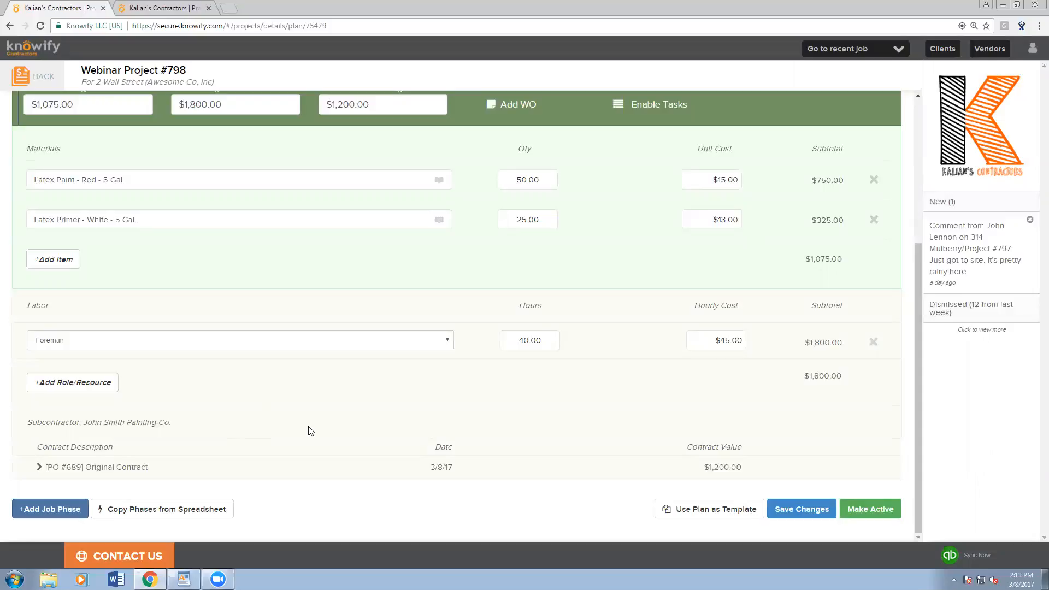
- Create the owner contract bid for the job, using the project plan phases to generate its line items
scroll(246, 461, up, 2)
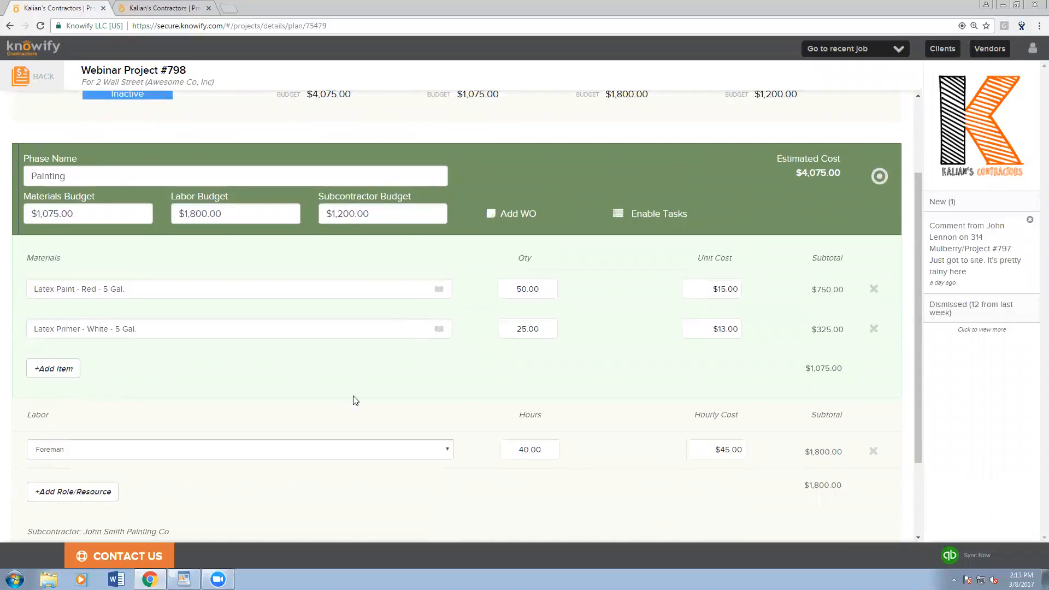
scroll(386, 403, up, 2)
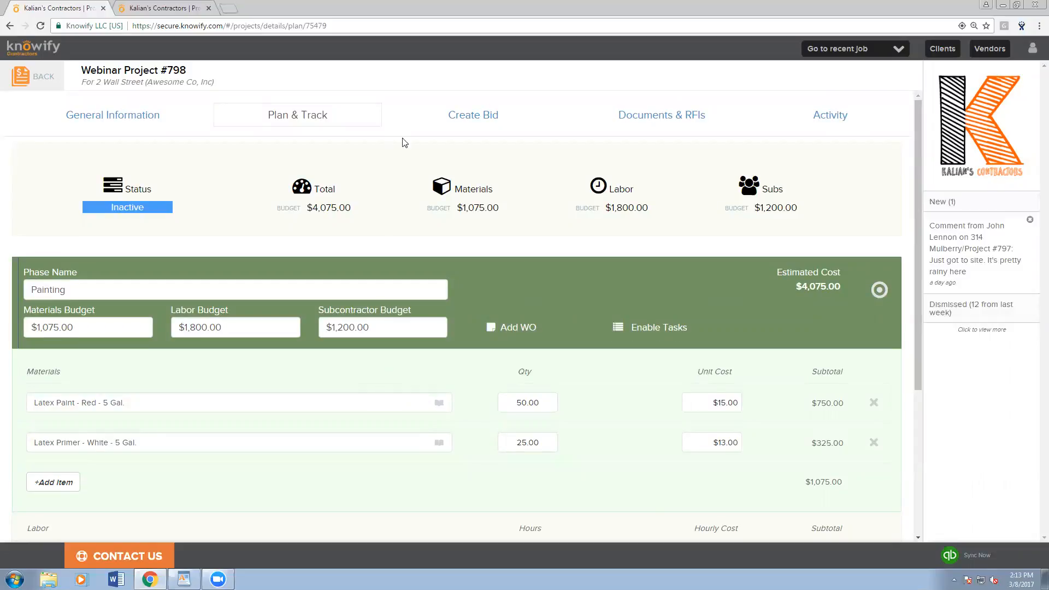
click(451, 121)
click(37, 239)
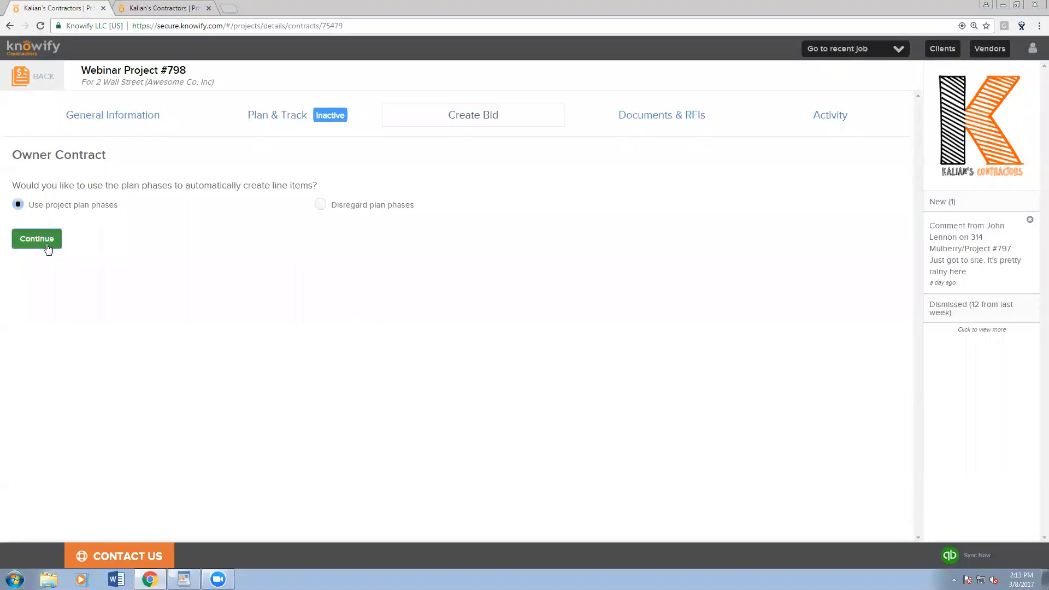
- Fill in a 0% markup for materials, labor and subcontractors on the Painting line item
scroll(351, 413, down, 1)
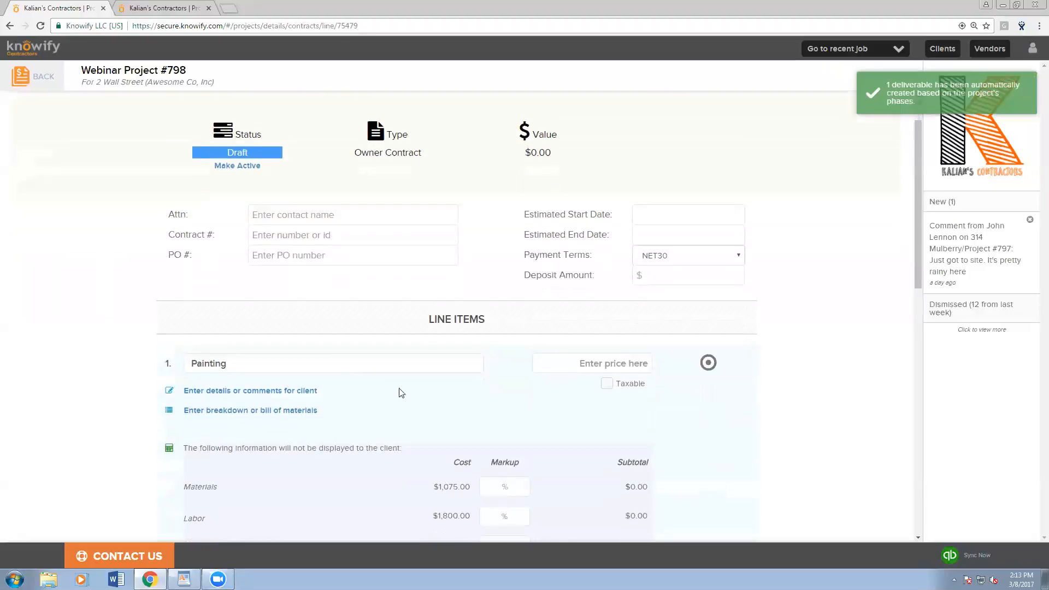
scroll(405, 381, down, 2)
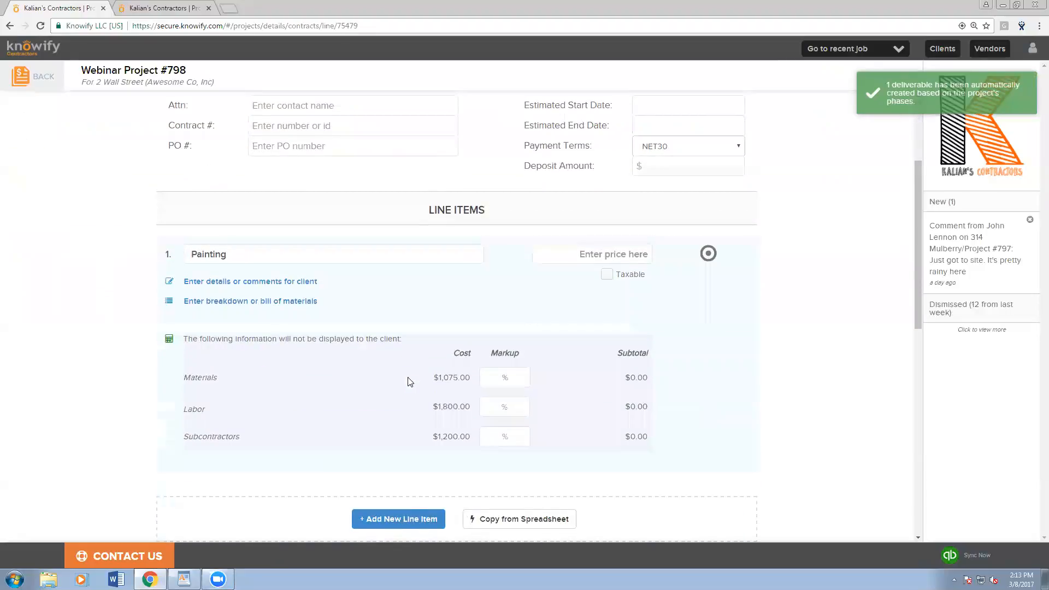
click(494, 377)
click(502, 407)
click(506, 436)
click(628, 435)
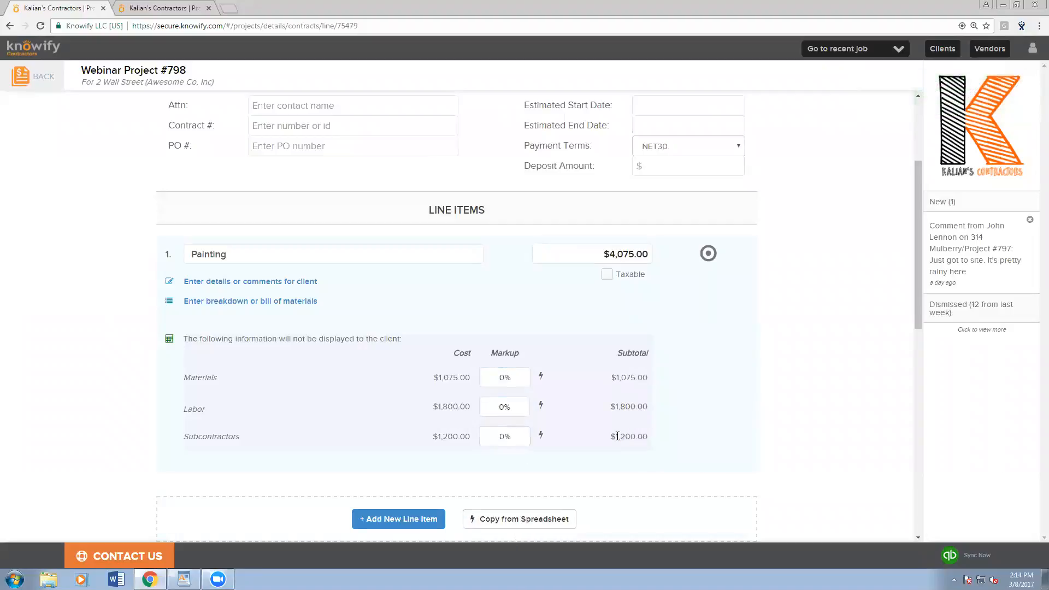
- Set the Painting line item's markups to 50% for materials, 40% for labor and 35% for subcontractors
click(516, 378)
text(50)
click(507, 399)
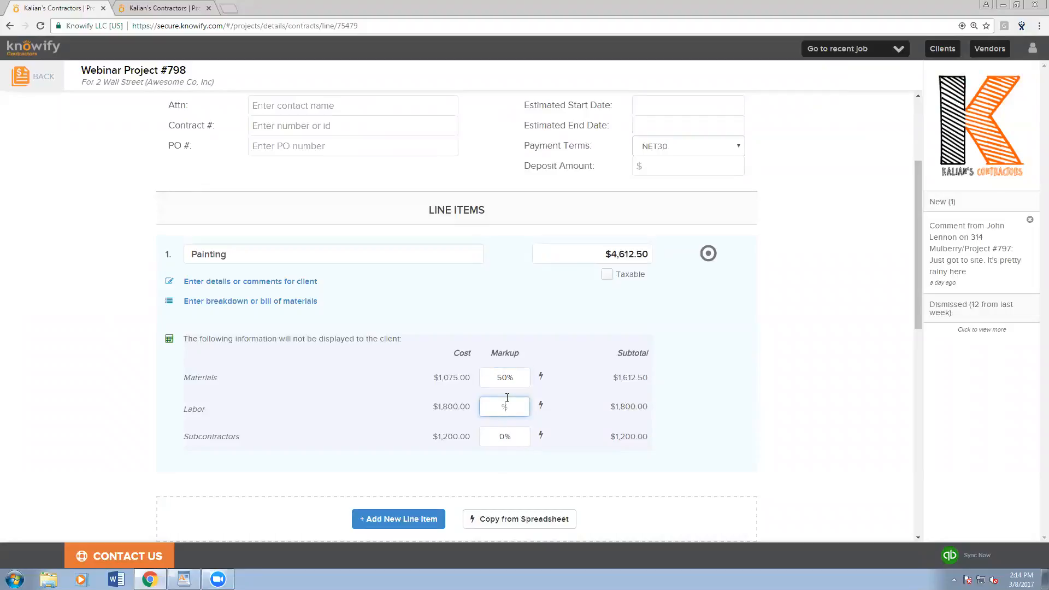
text(40)
click(514, 436)
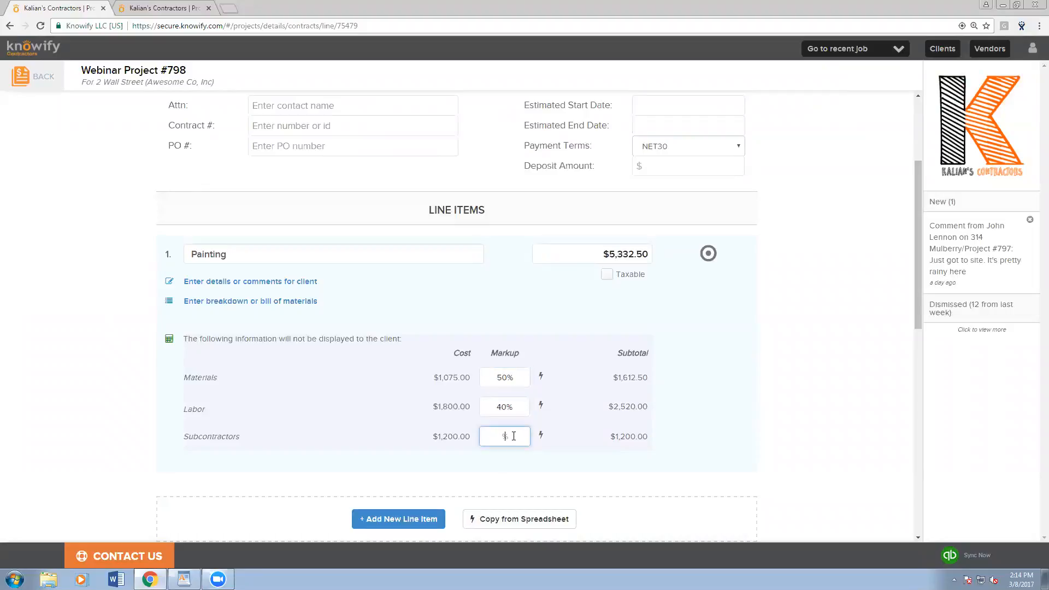
text(35)
click(675, 438)
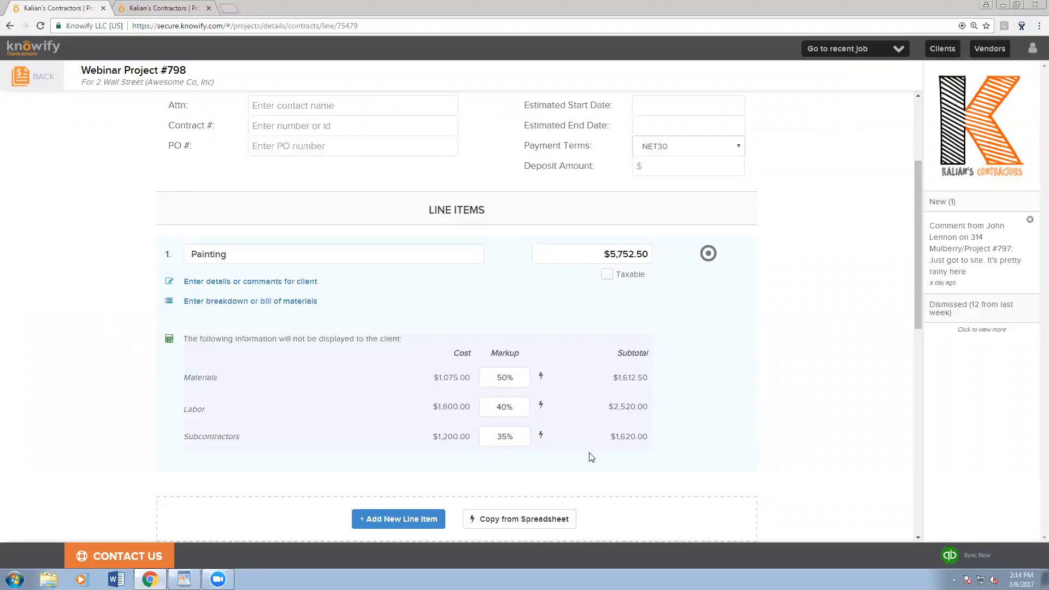
- Round the Painting line item's price on the owner contract bid to $5,750.00
scroll(594, 463, up, 1)
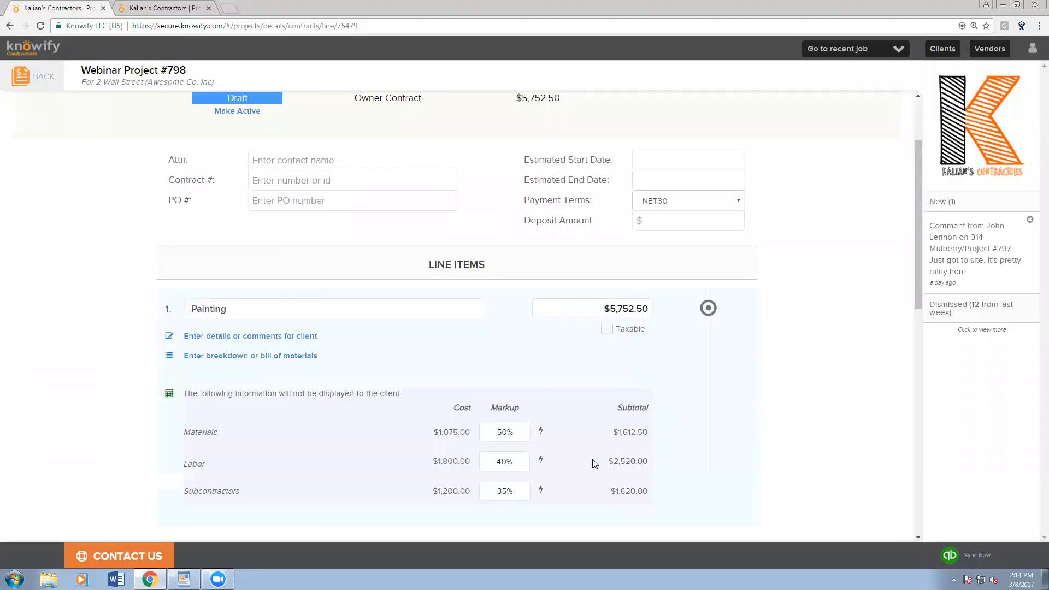
drag(628, 310, 693, 315)
text(0)
click(647, 350)
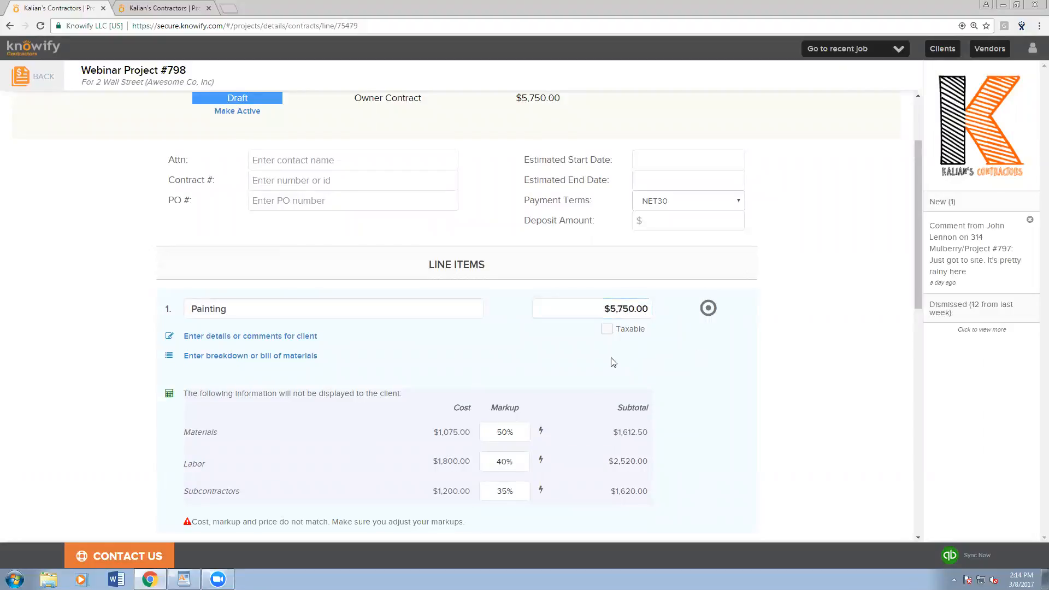
scroll(592, 388, up, 1)
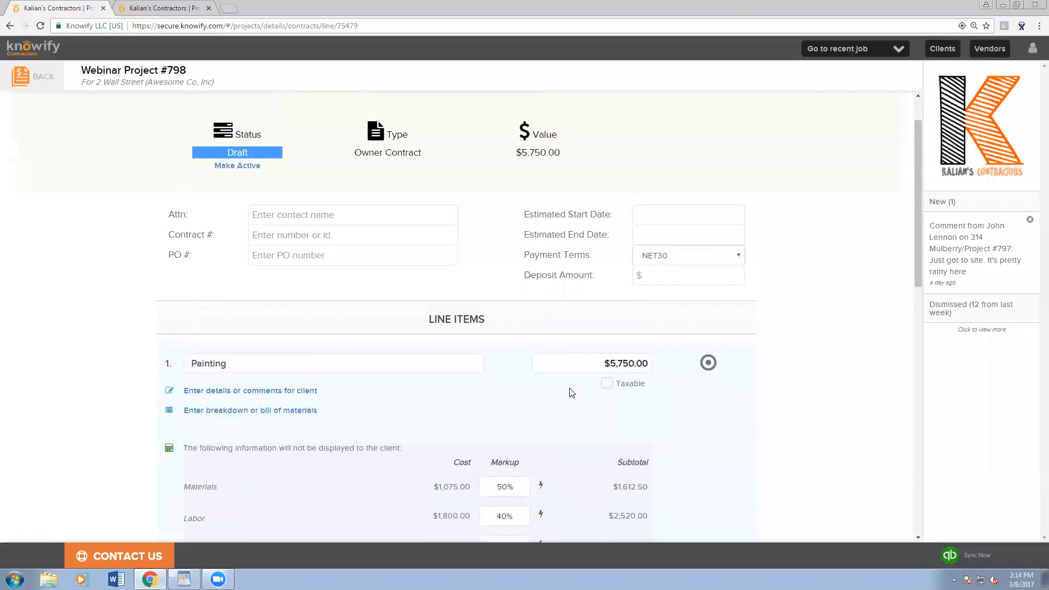
scroll(525, 352, down, 1)
scroll(526, 353, down, 1)
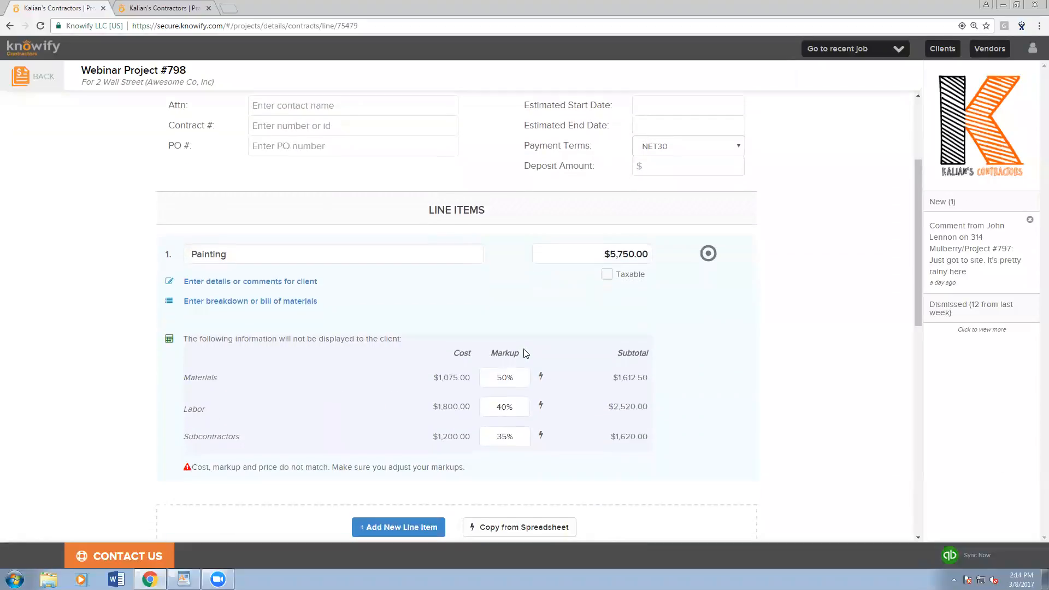
- Replace the bid's terms and conditions with the company's default terms and exclusions
scroll(524, 334, down, 9)
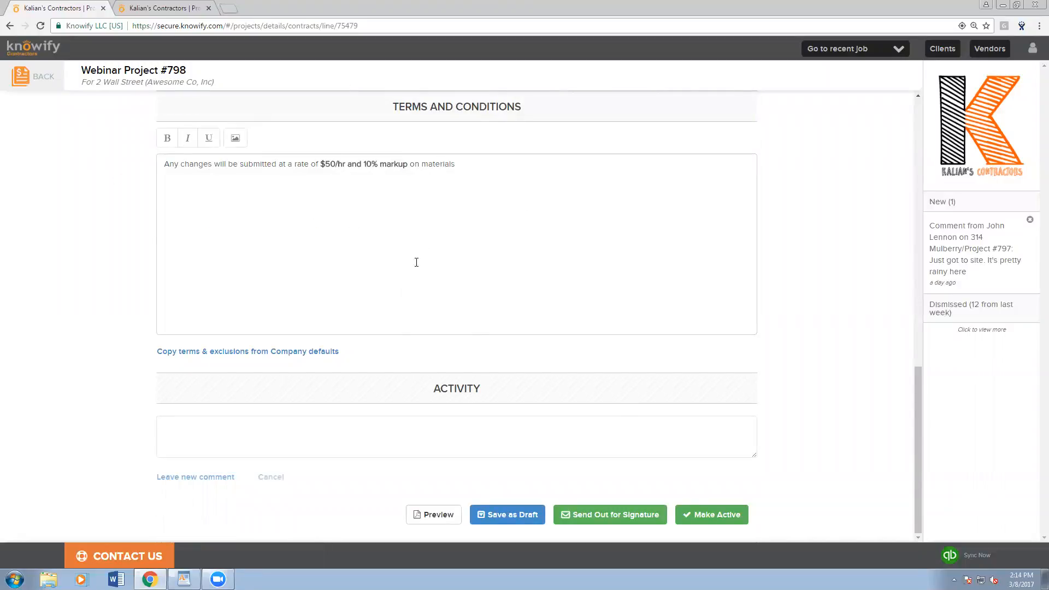
scroll(334, 272, up, 1)
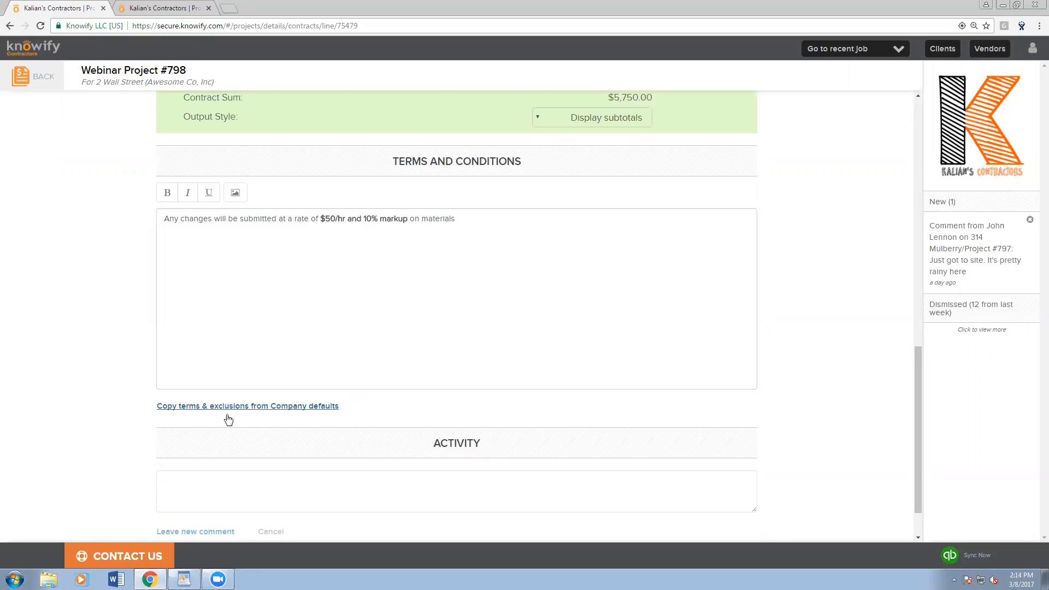
click(180, 416)
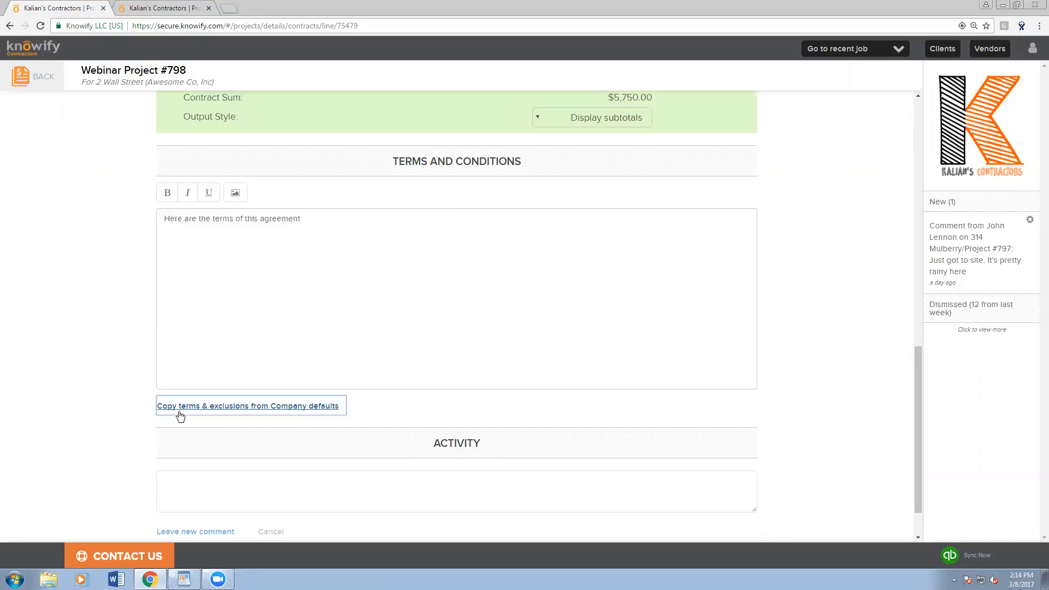
click(257, 305)
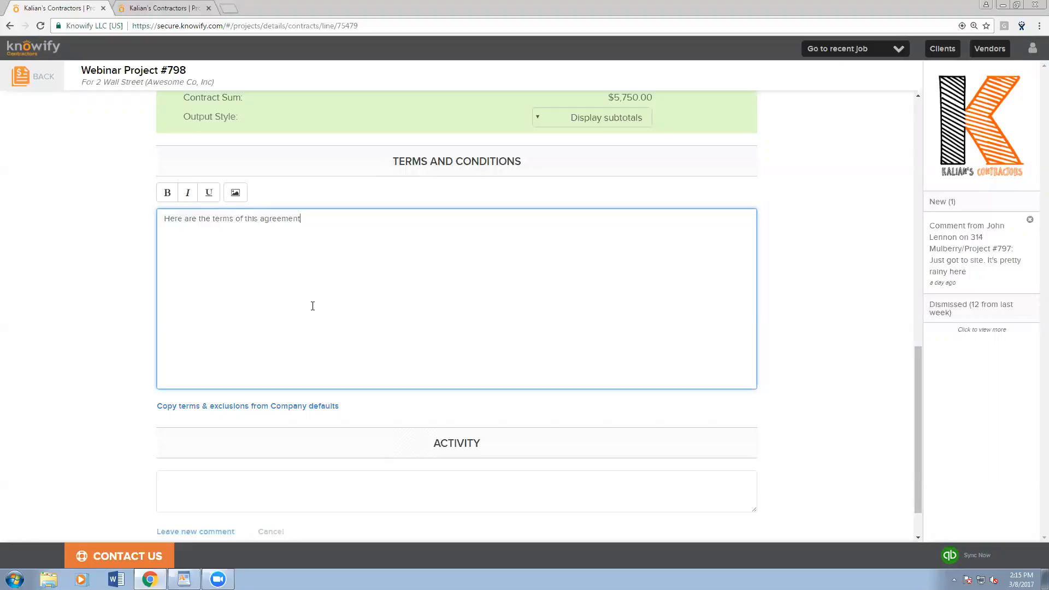
click(224, 408)
click(251, 273)
key(ctrl+z)
click(255, 411)
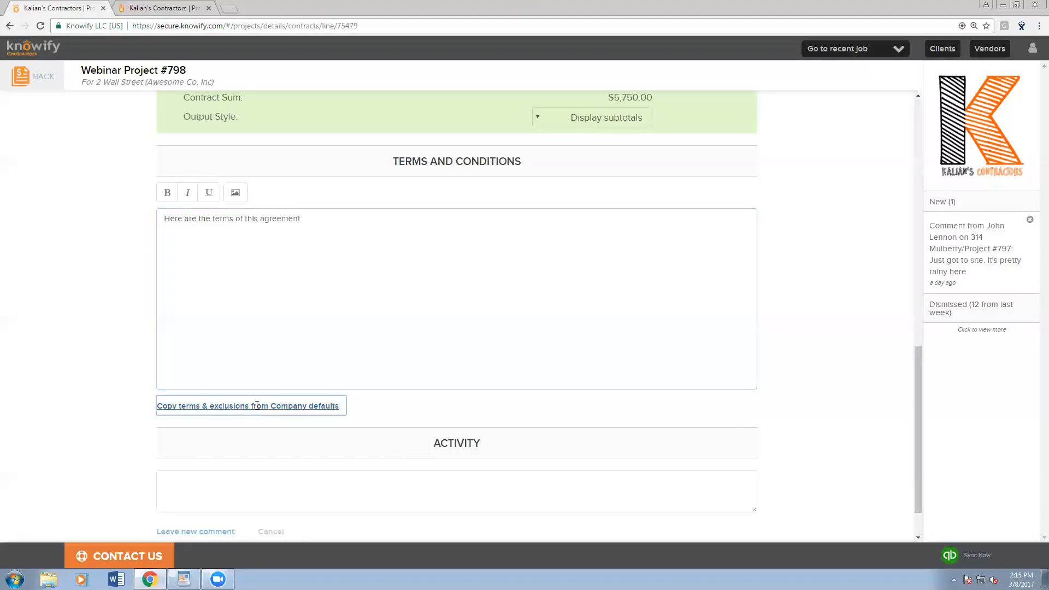
click(398, 202)
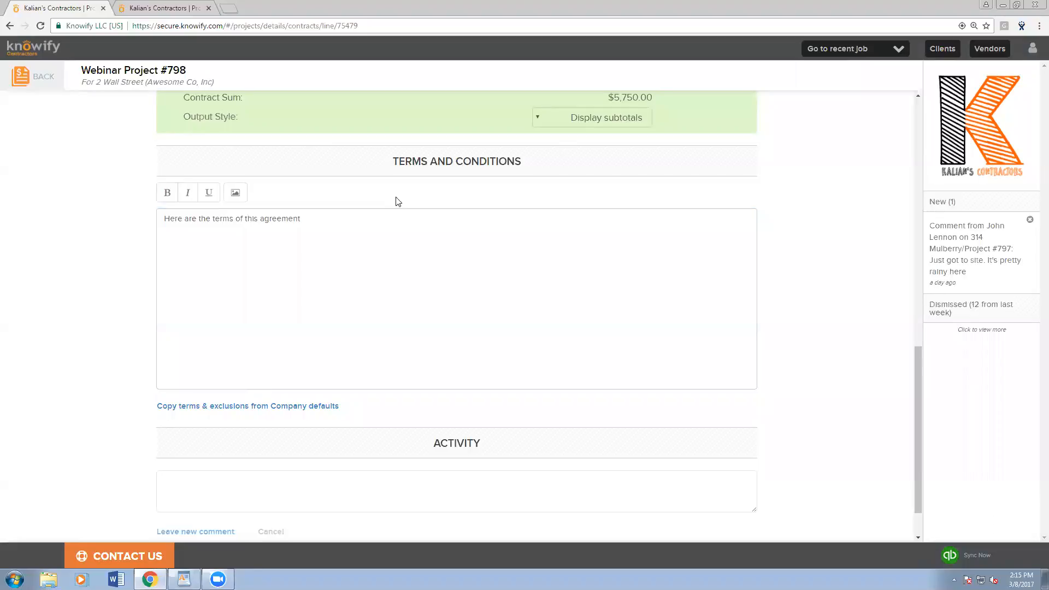
- Make the owner contract active and confirm the activation
scroll(398, 201, down, 1)
click(713, 516)
click(616, 207)
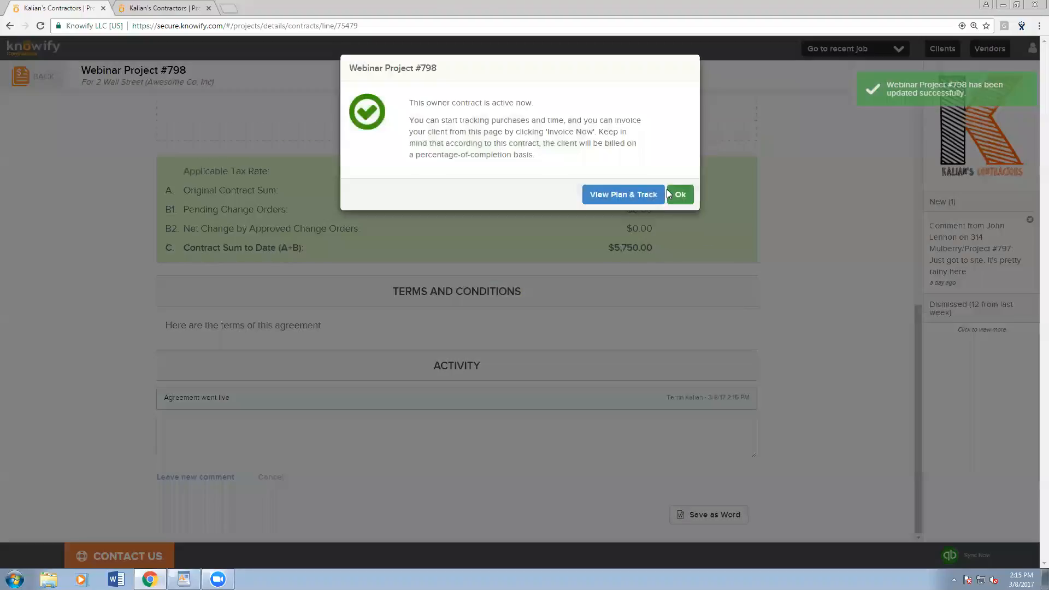
- Open the job's plan tracking view and expand the Painting phase with its materials list
click(659, 194)
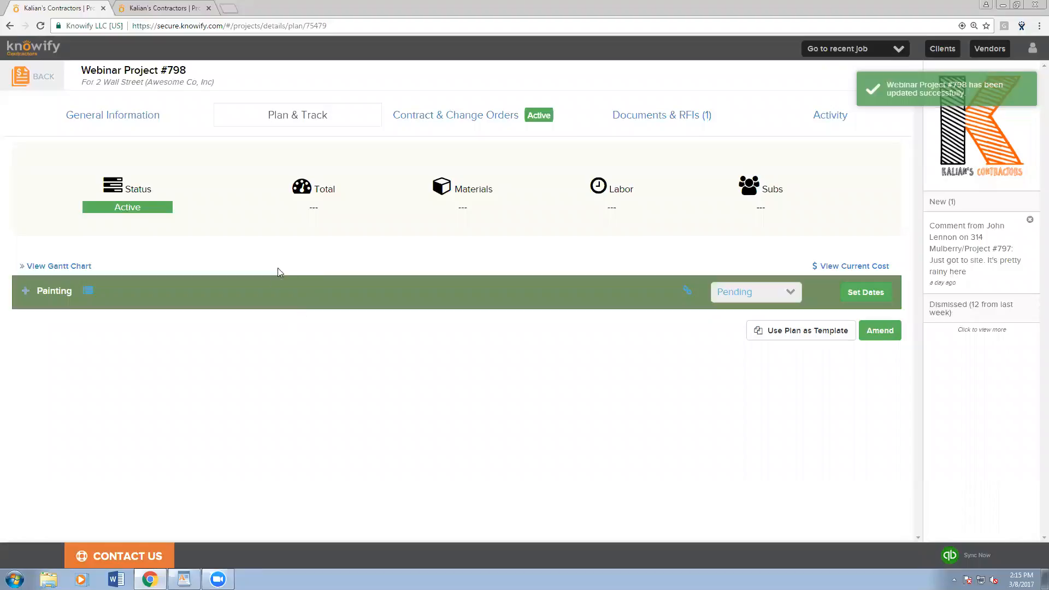
click(271, 291)
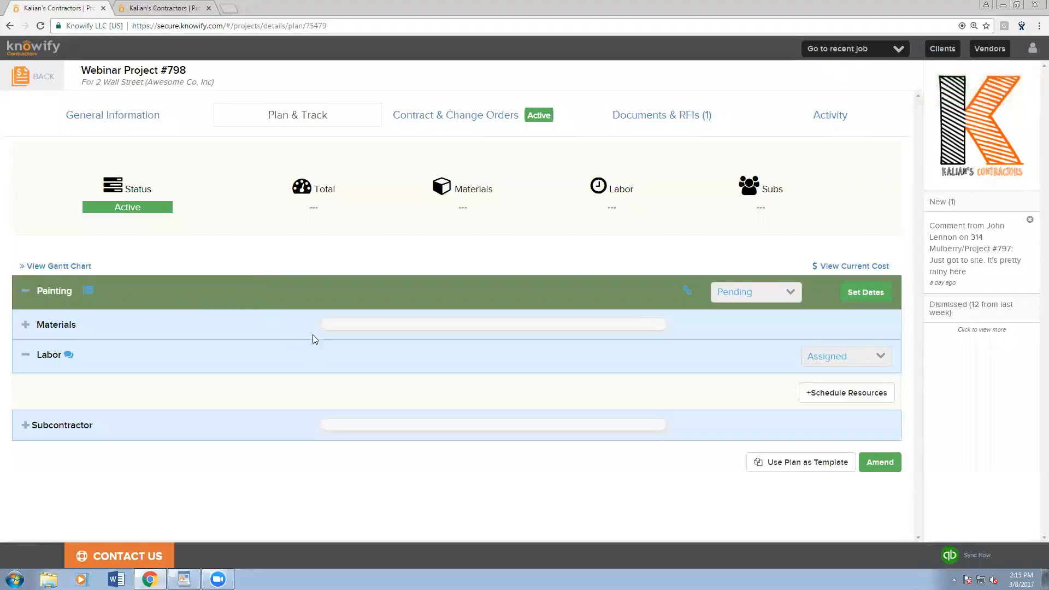
click(258, 334)
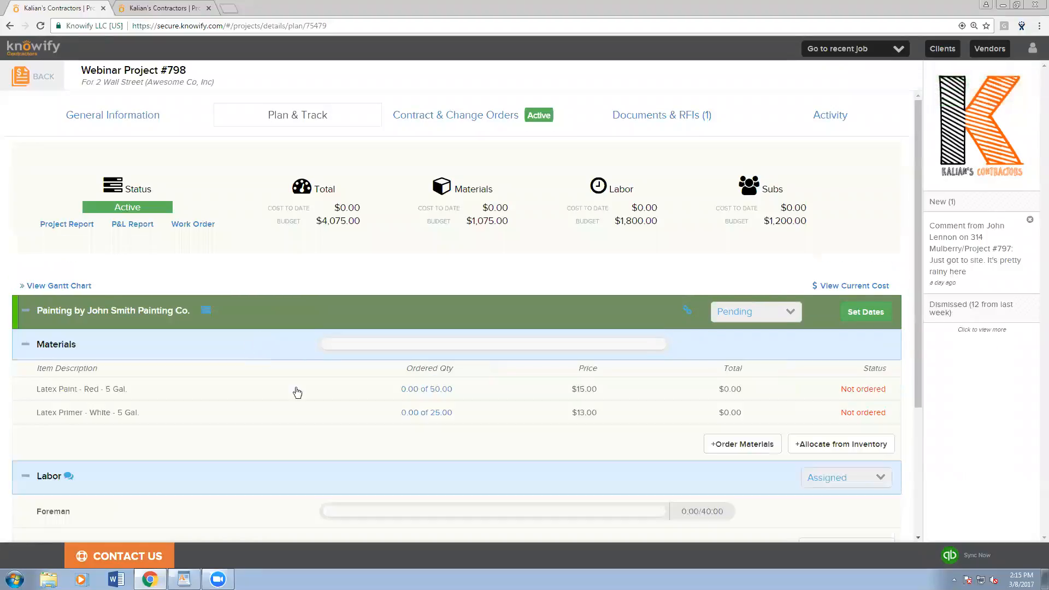
scroll(344, 401, down, 1)
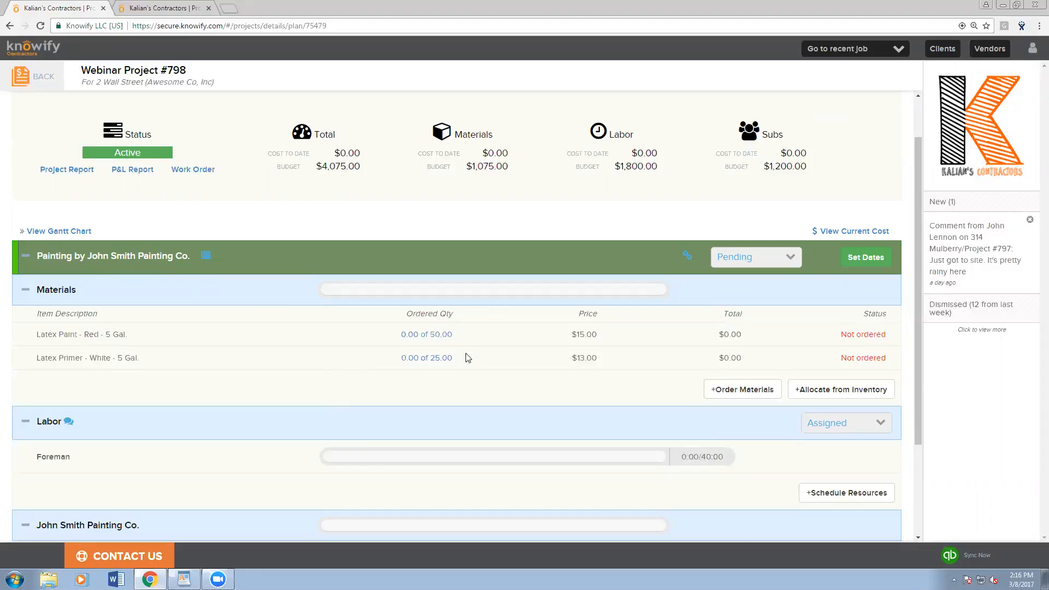
- Start a purchase order for the Painting phase's materials without preselecting any planned items
click(742, 389)
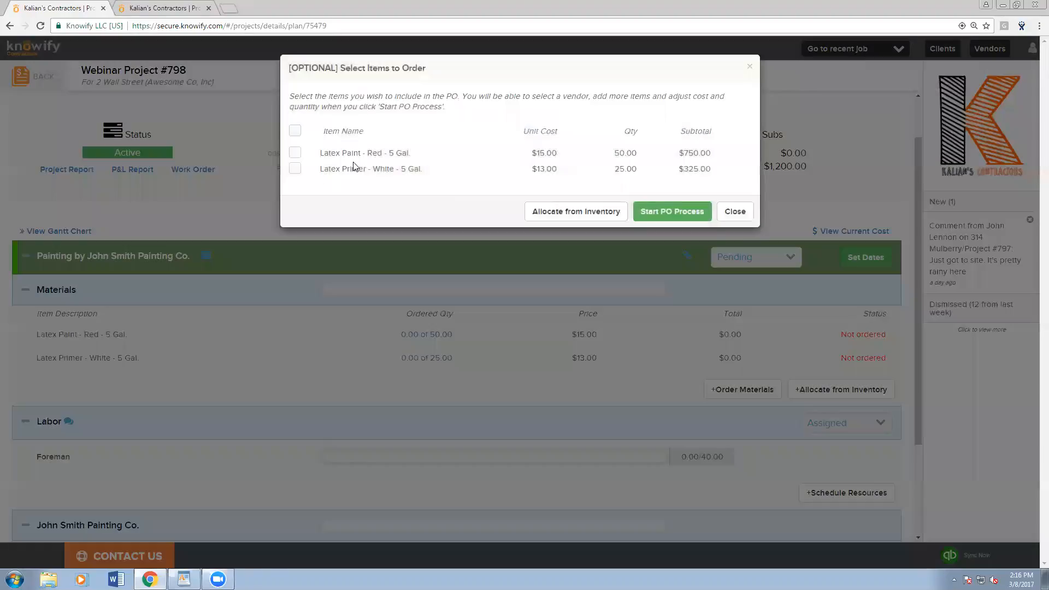
click(734, 212)
click(765, 389)
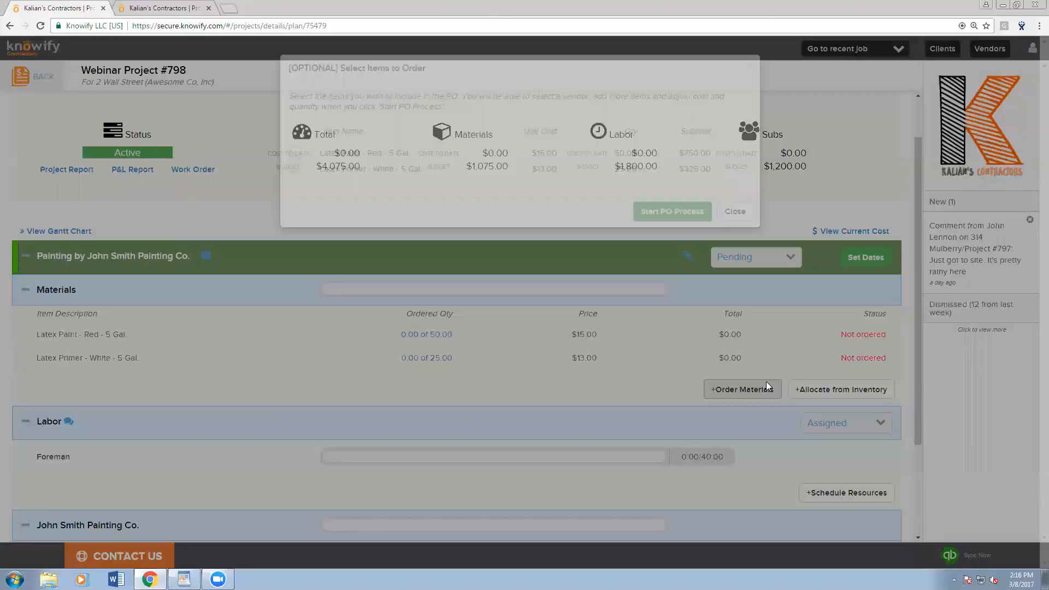
click(644, 212)
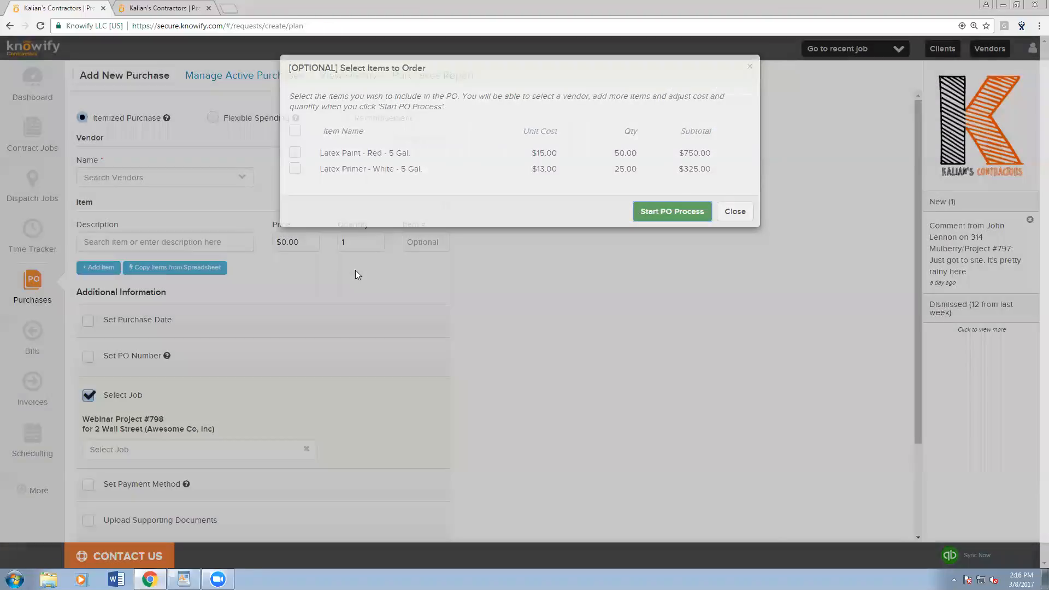
- Find and choose ABC Supply Corp as the vendor for the itemized purchase
click(206, 177)
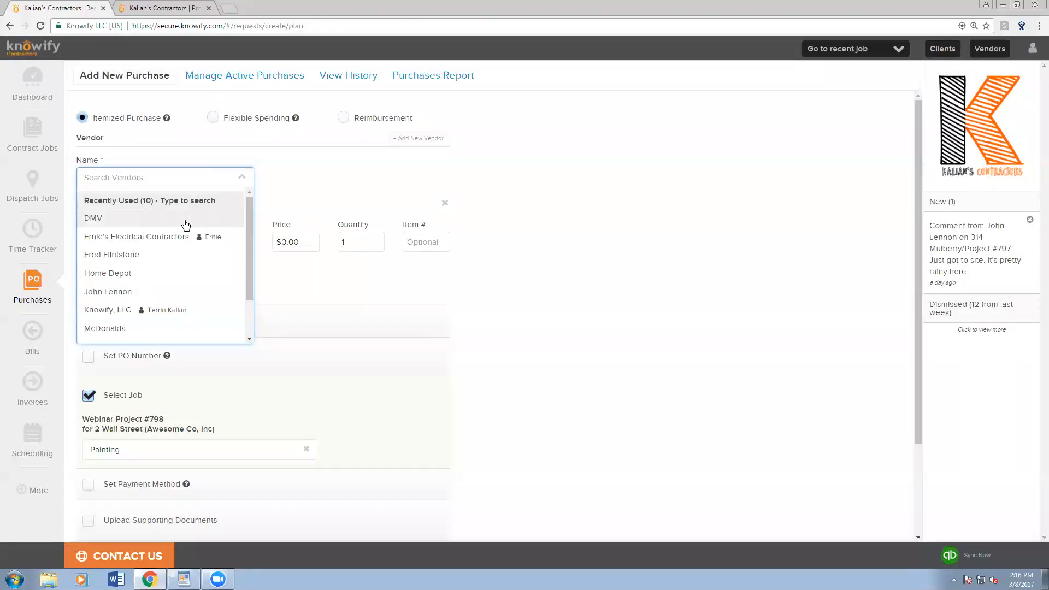
text(abc)
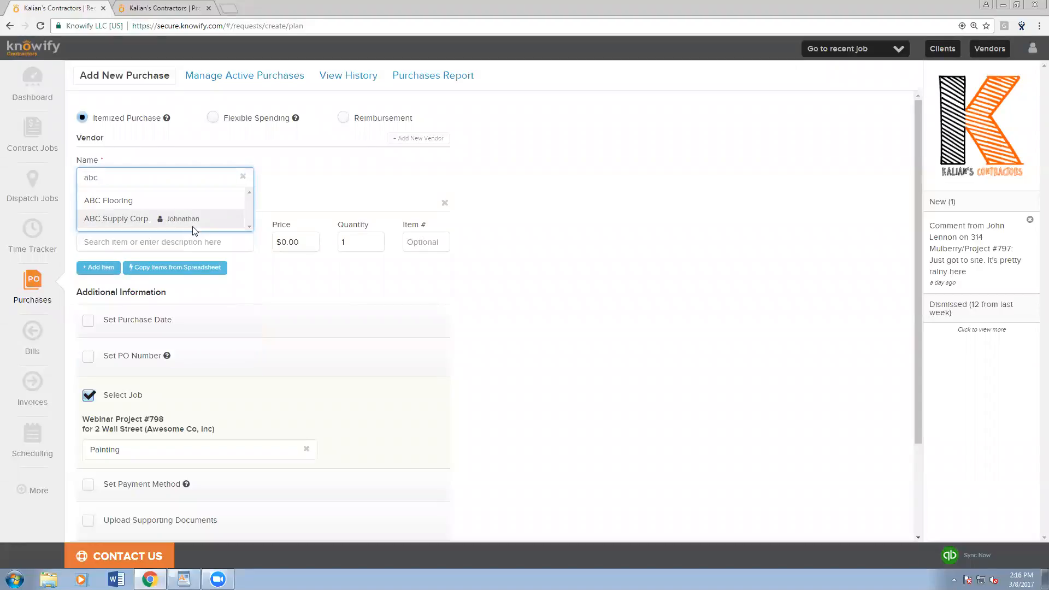
click(192, 221)
- Start copying purchase items from a spreadsheet and load the sample data to see the expected format
click(188, 268)
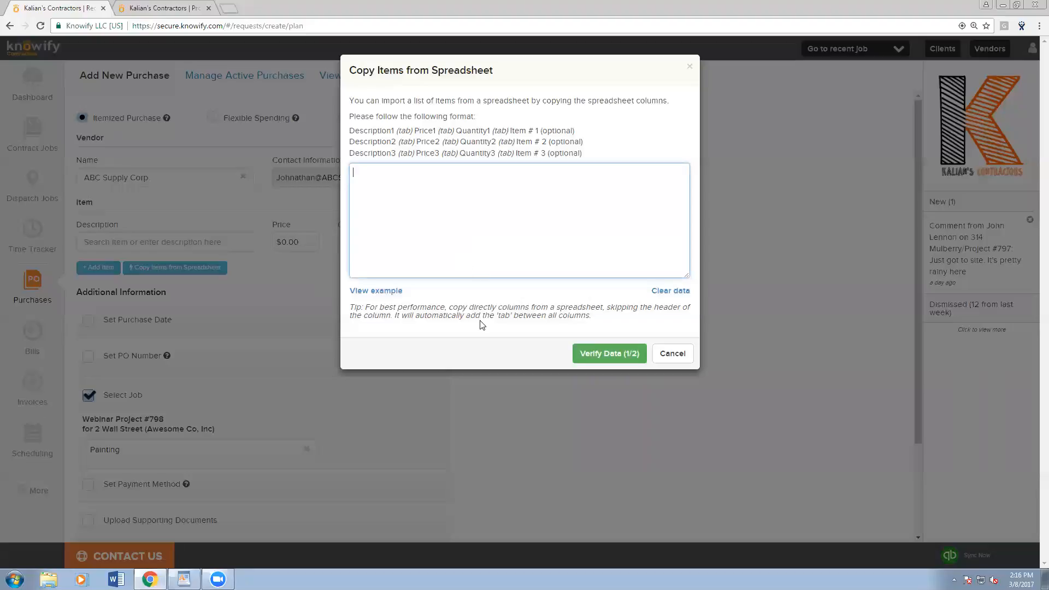
click(380, 291)
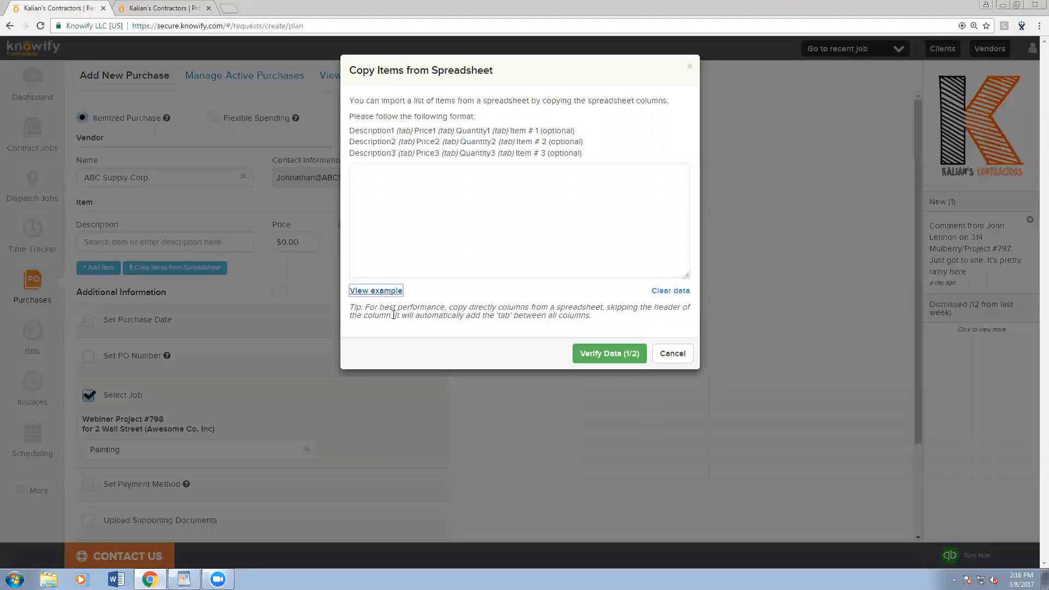
click(464, 267)
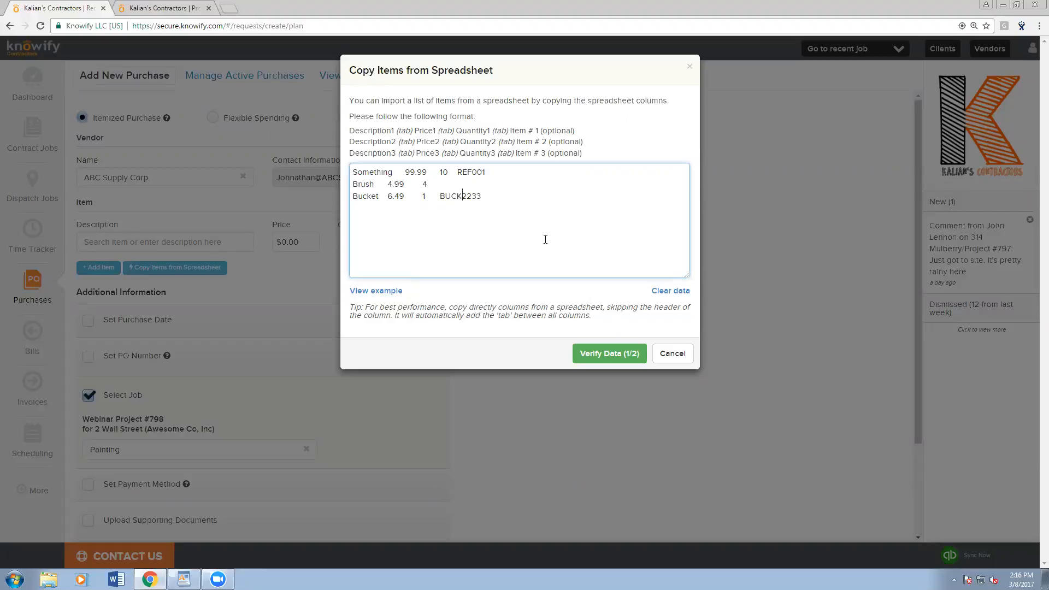
- Open Google Sheets at sheets.google.com in a new browser tab and create a blank spreadsheet
key(ctrl+t)
text(sheets.google.com)
key(Return)
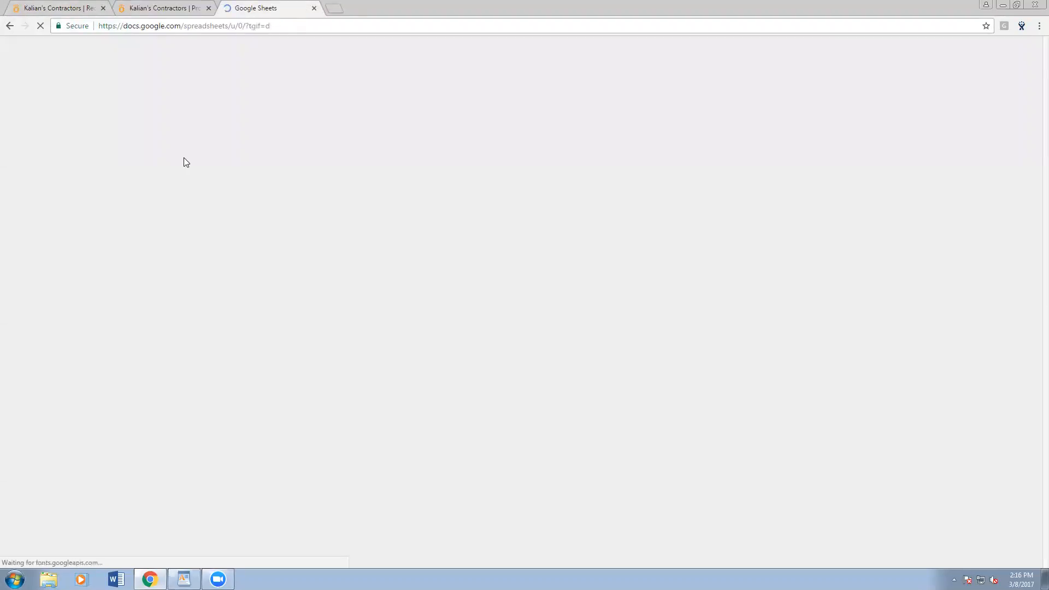
click(248, 145)
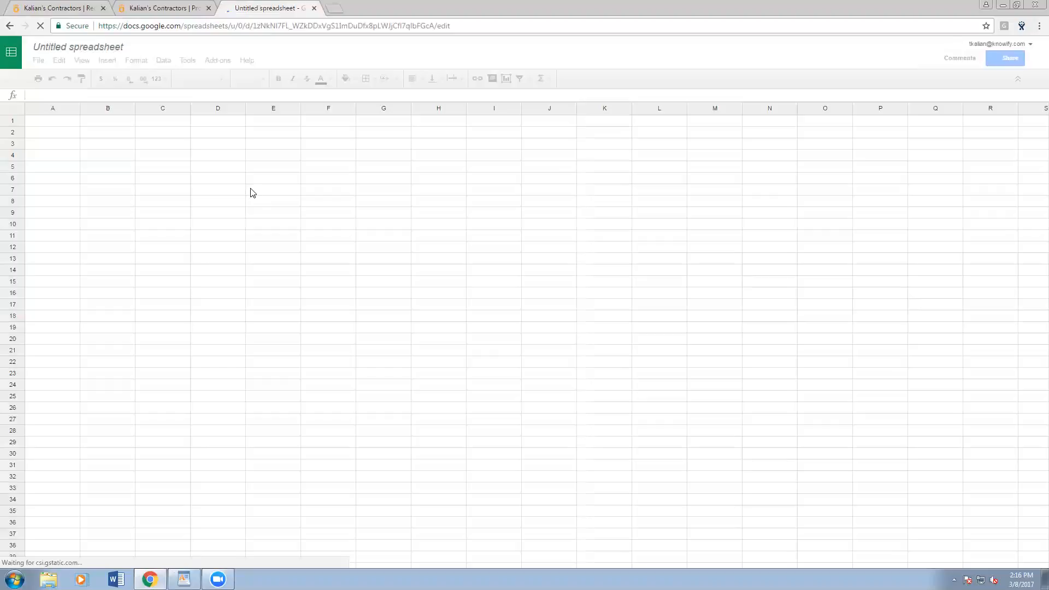
- Check Knowify's import format and enter matching headings Desc, Price, Quant and Item # in the spreadsheet's first row
click(71, 8)
click(380, 139)
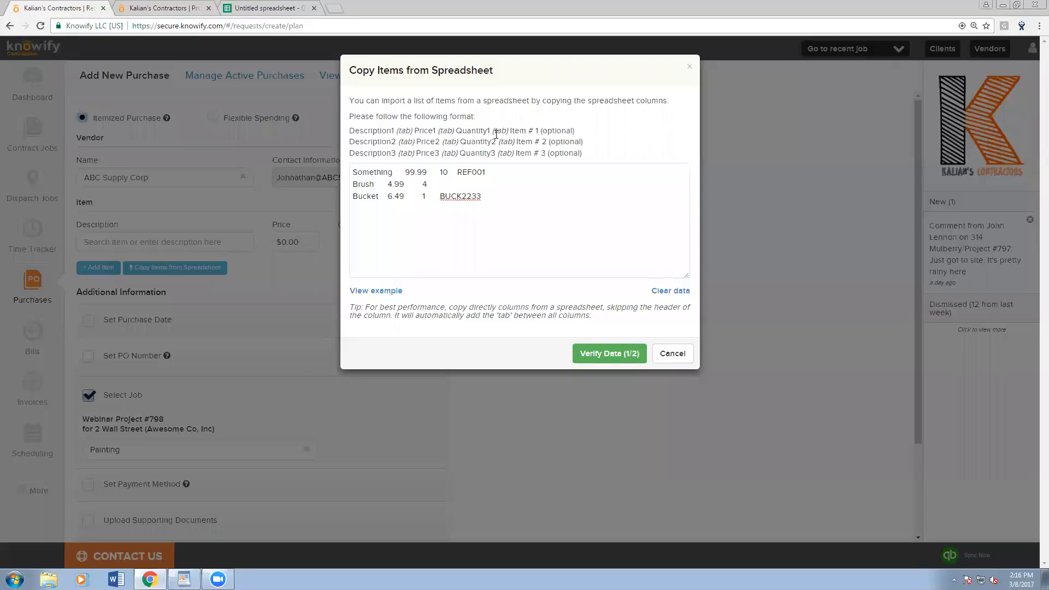
click(271, 8)
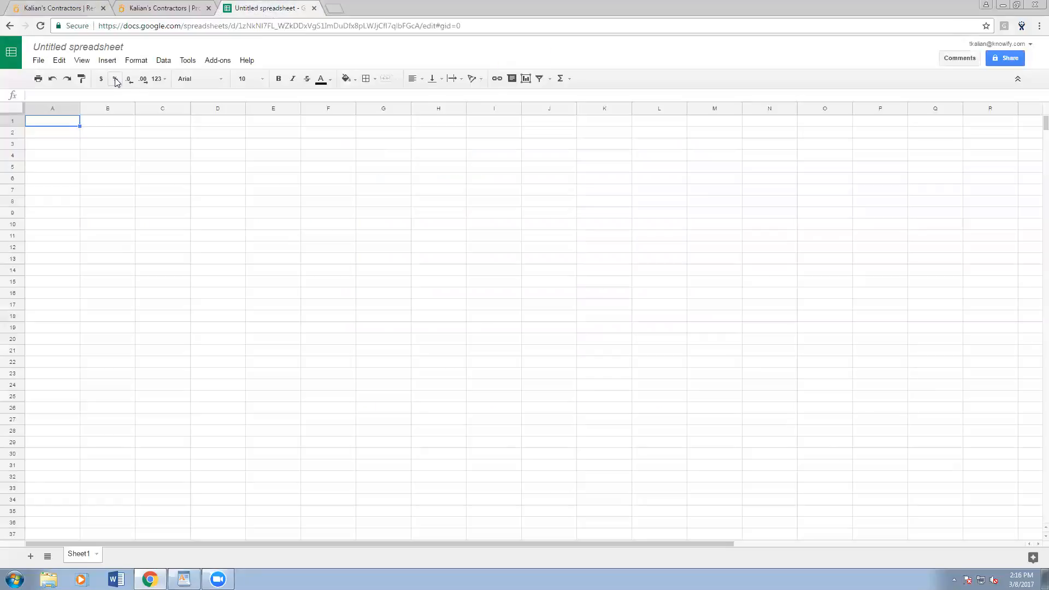
text(Desc)
key(Tab)
text(Price)
key(Tab)
text(Qunti)
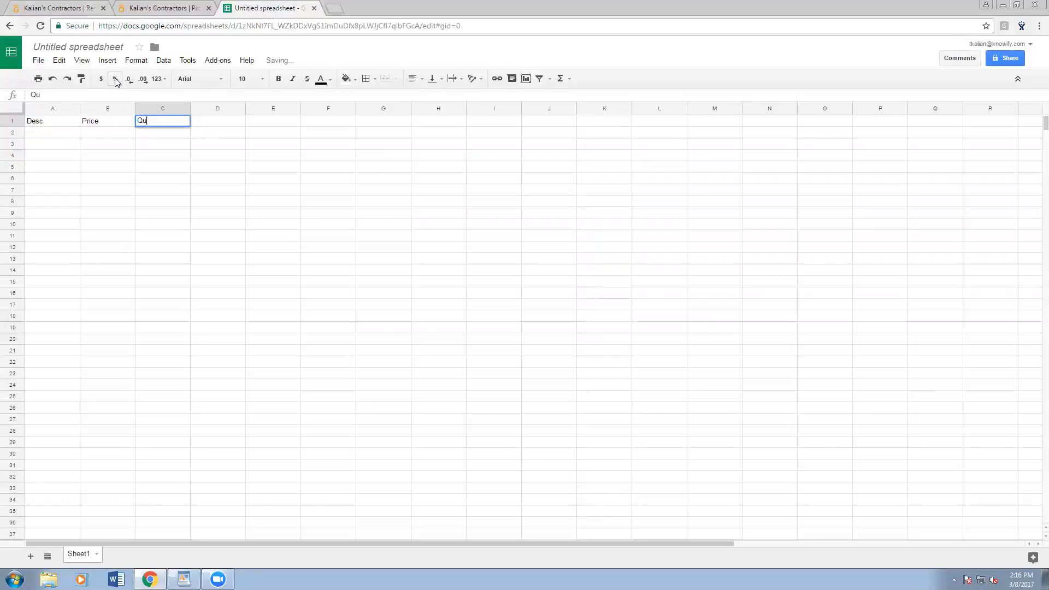
key(BackSpace)
key(BackSpace)
text(I)
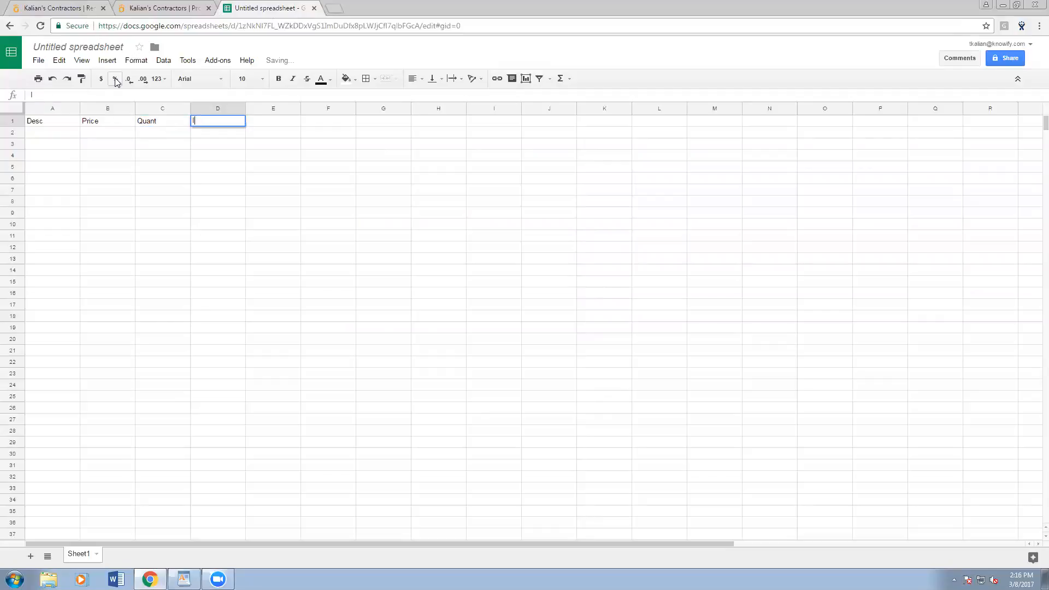
text(tem #)
key(Return)
- Fill in row 2 with the item Paint (red), price 10, quantity 7 and item number 5832150
key(Left)
key(Left)
key(Left)
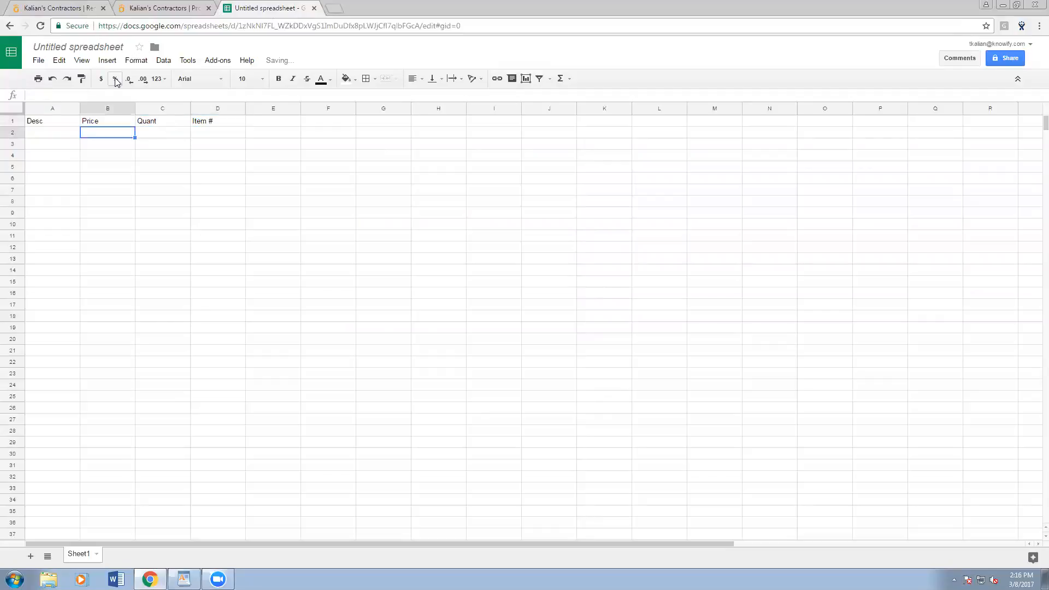
text(Paint)
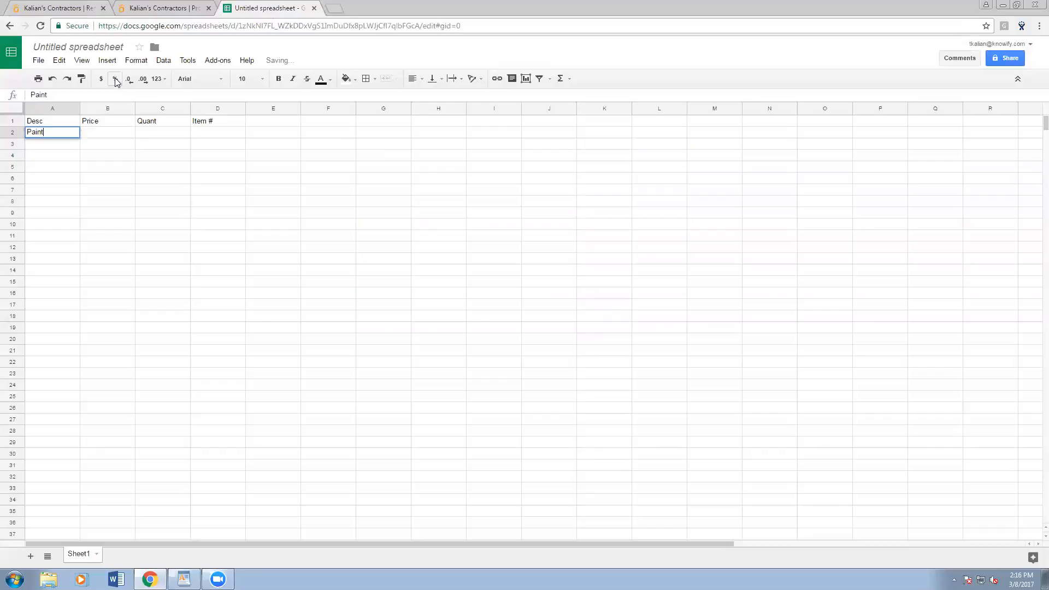
text( (red))
key(Tab)
text(10)
key(Tab)
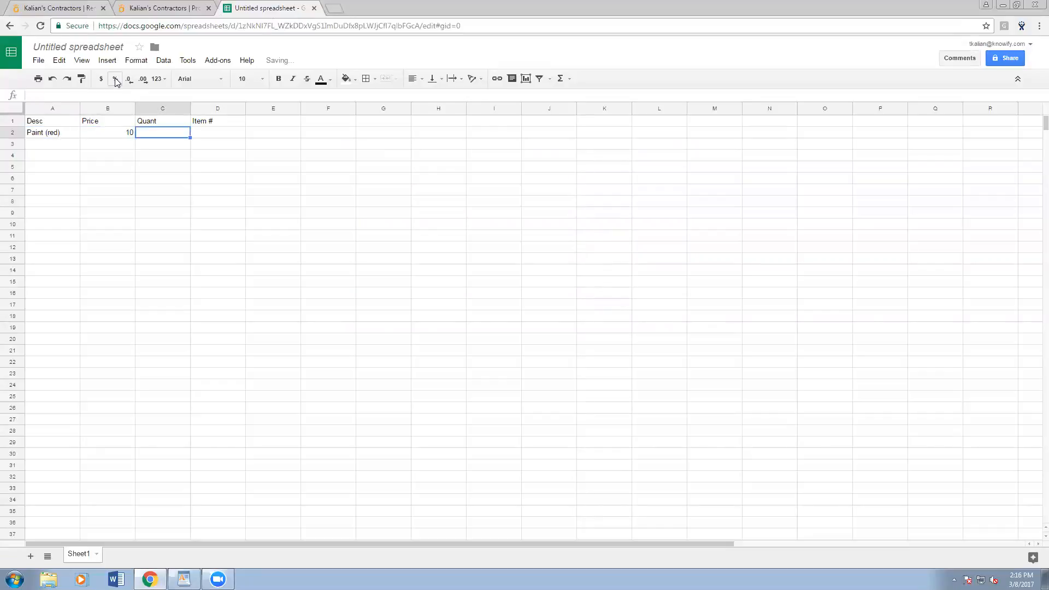
text(7)
key(Tab)
text(5832150)
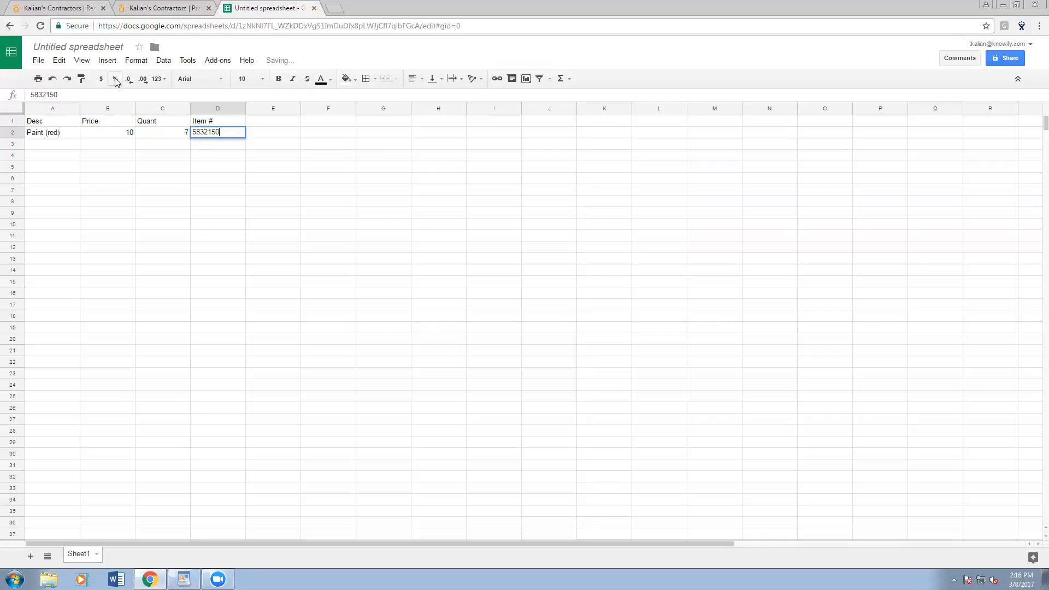
key(Return)
- Fill in row 3 with the item Primer (white), price 5, quantity 6 and item number 5105123
text(Premi)
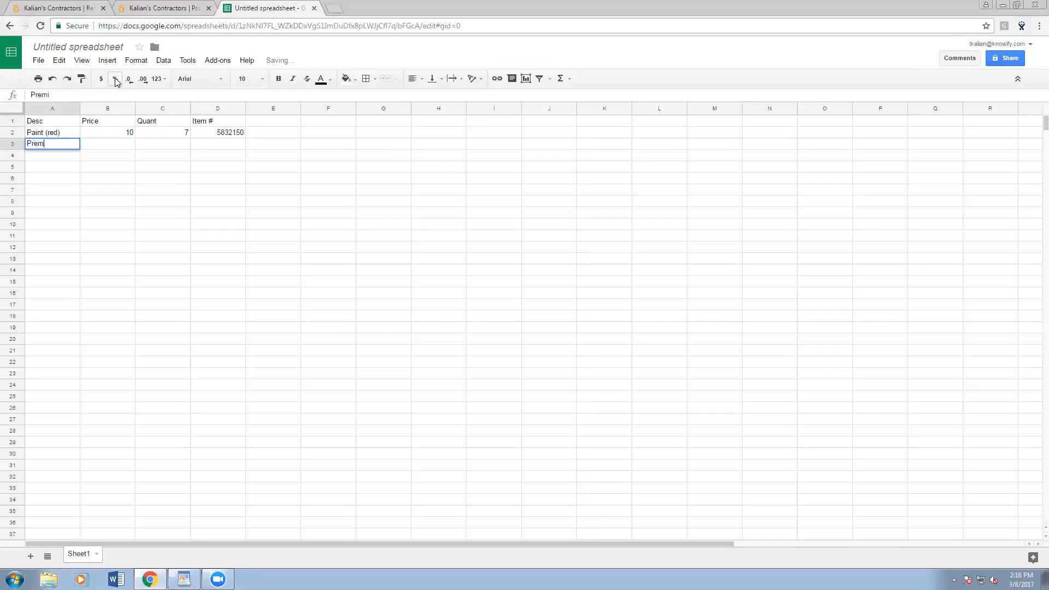
key(BackSpace)
key(BackSpace)
key(BackSpace)
text(imer (white)
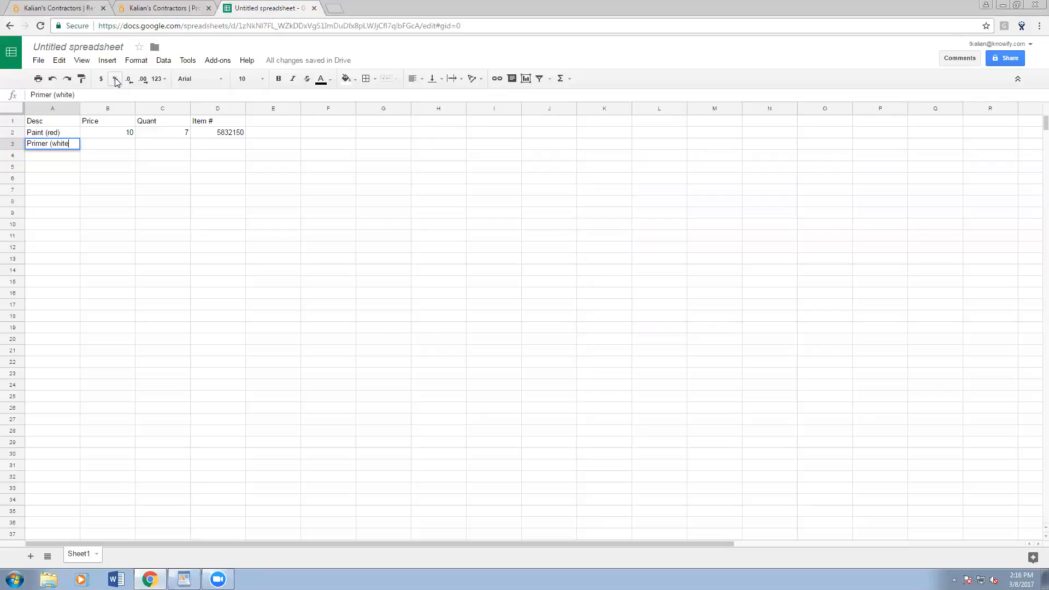
text())
key(Tab)
text(5)
key(Tab)
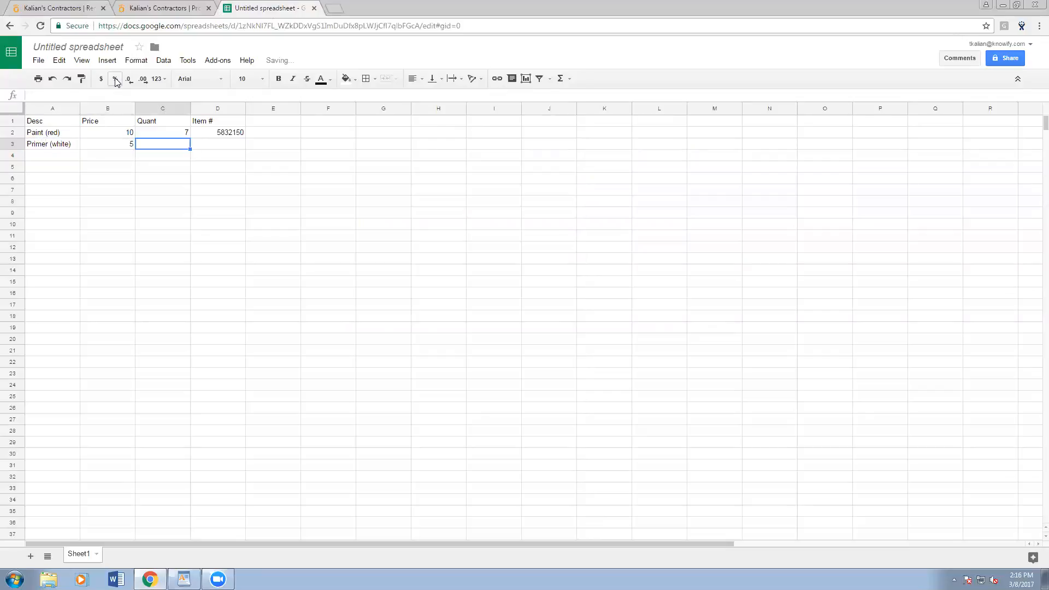
text(6)
key(Tab)
text(51051)
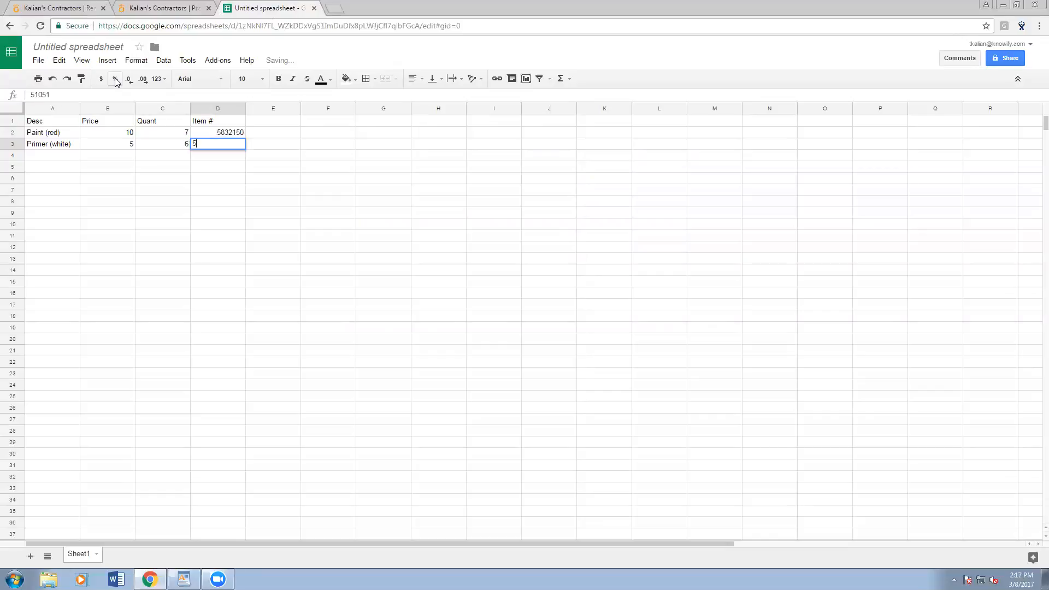
text(23)
key(Return)
- Copy the Paint (red) and Primer (white) rows without headings over the sample data in Knowify's spreadsheet import, then verify and import them
drag(52, 134, 229, 146)
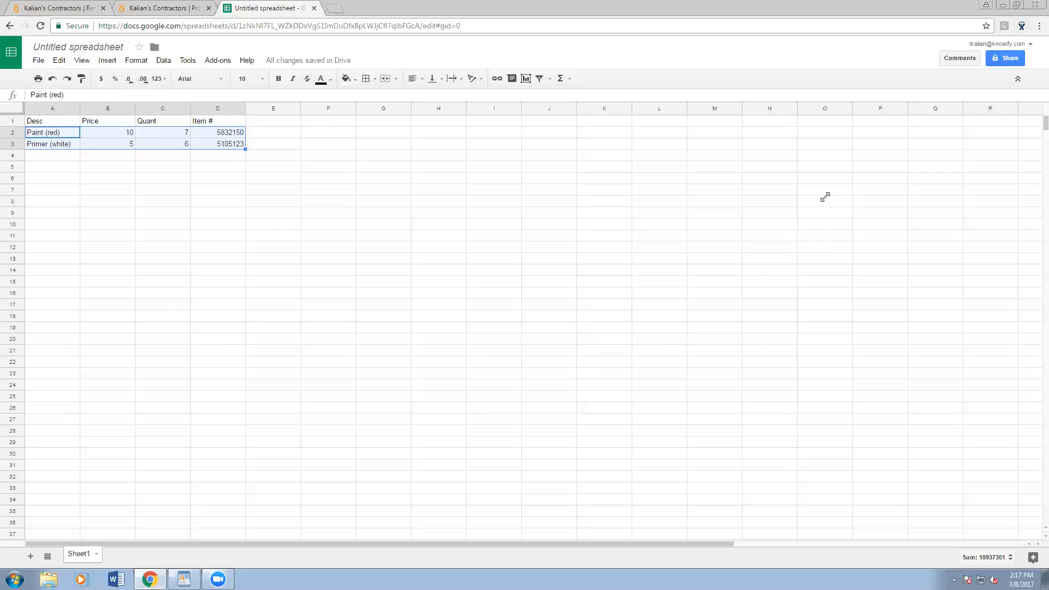
drag(67, 137, 203, 143)
click(157, 7)
click(84, 6)
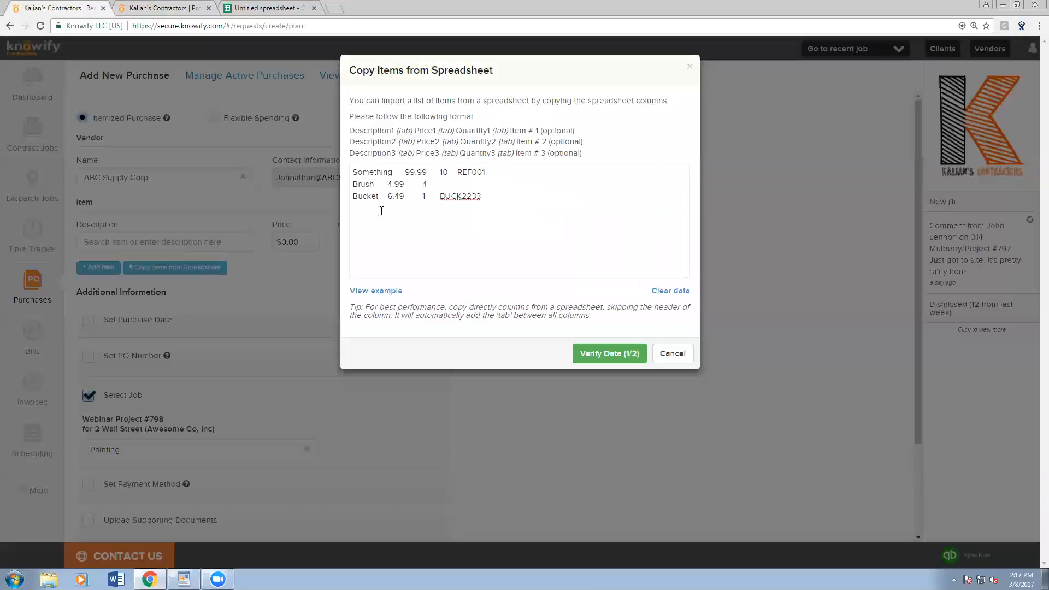
key(ctrl+a)
key(ctrl+v)
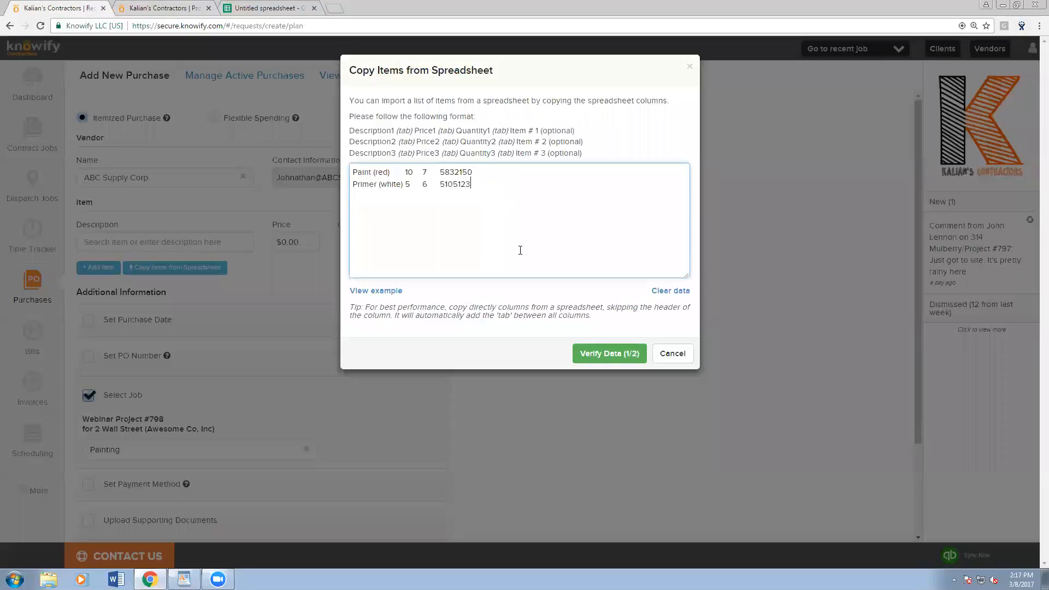
click(609, 357)
click(506, 166)
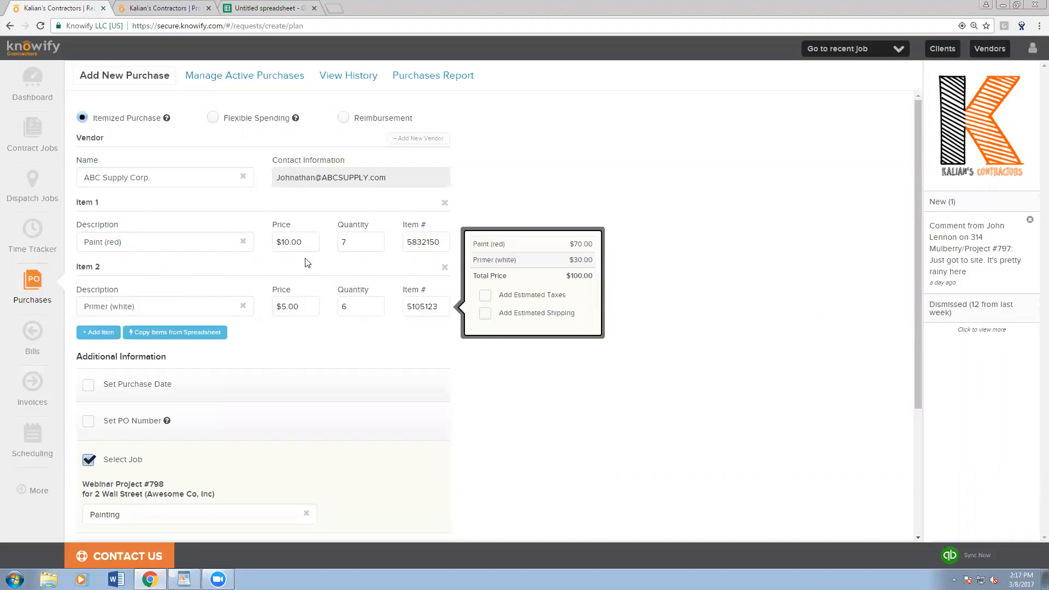
- Verify and submit the ABC Supply Corp. purchase for the Painting phase, and preview its printable purchase order before closing it
scroll(157, 487, down, 3)
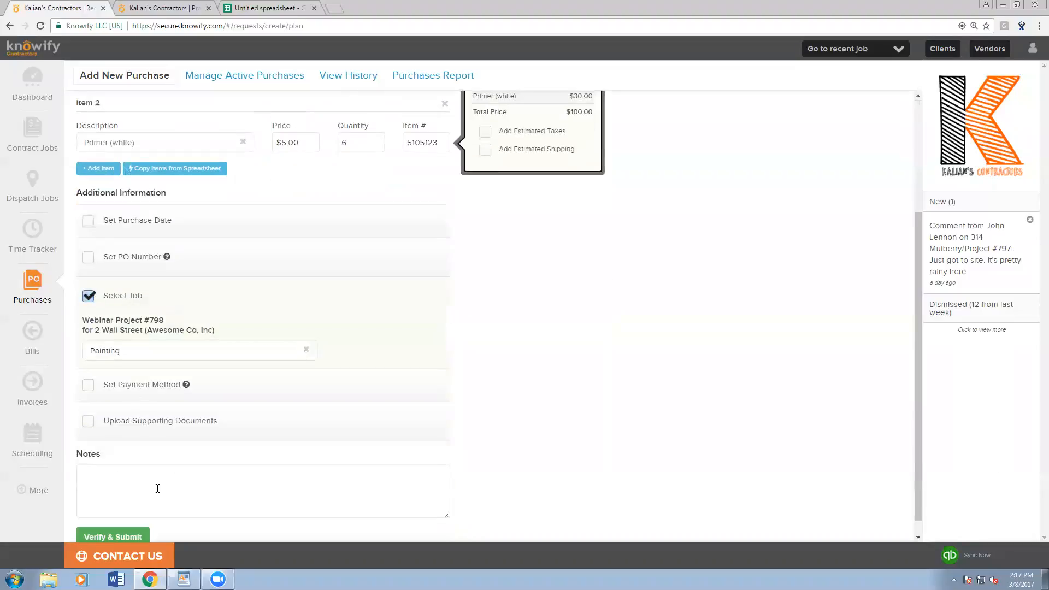
click(113, 524)
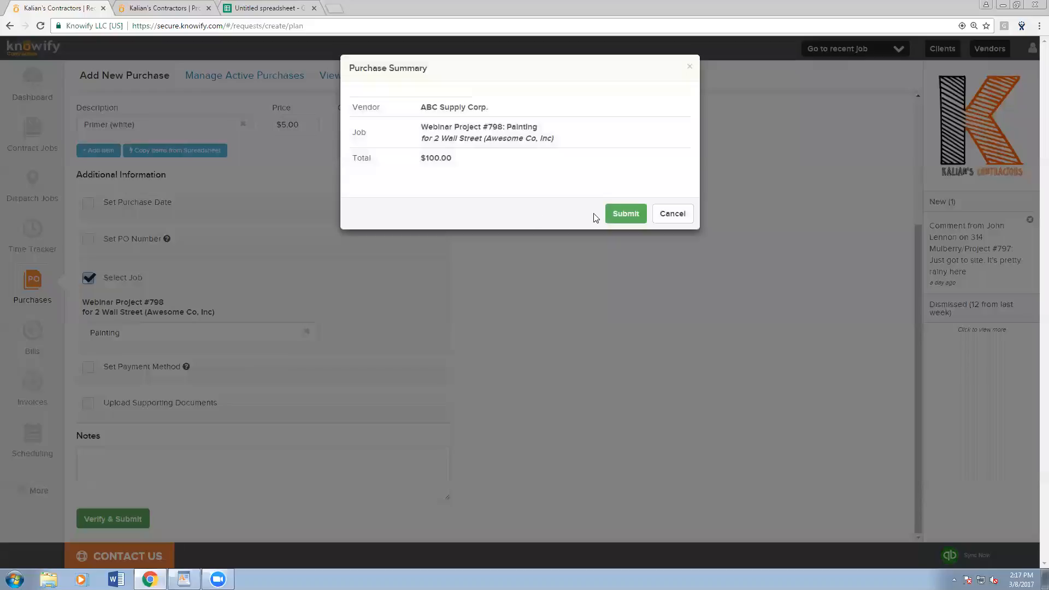
click(613, 215)
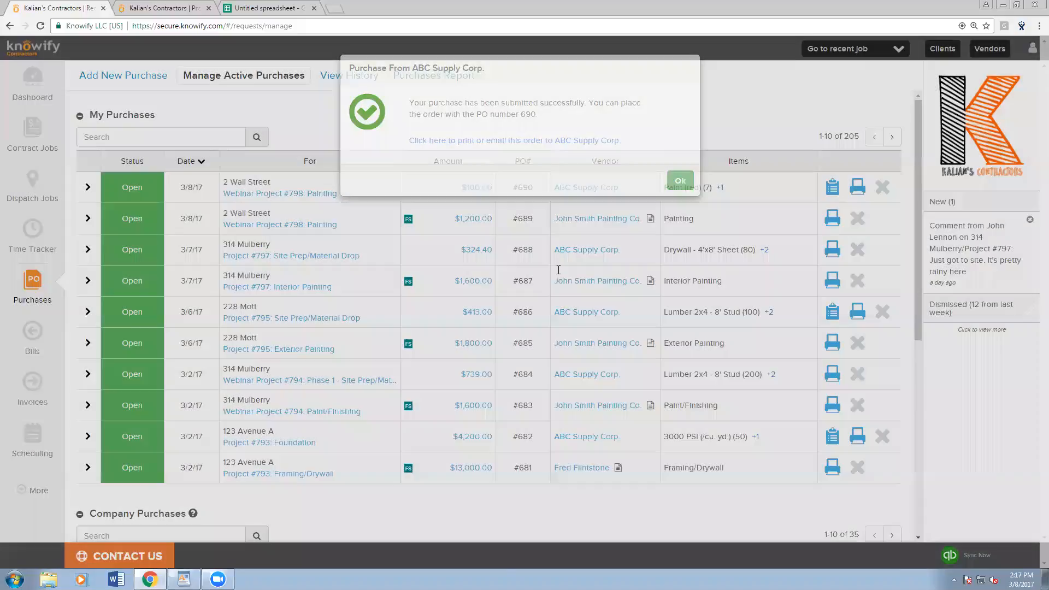
click(546, 140)
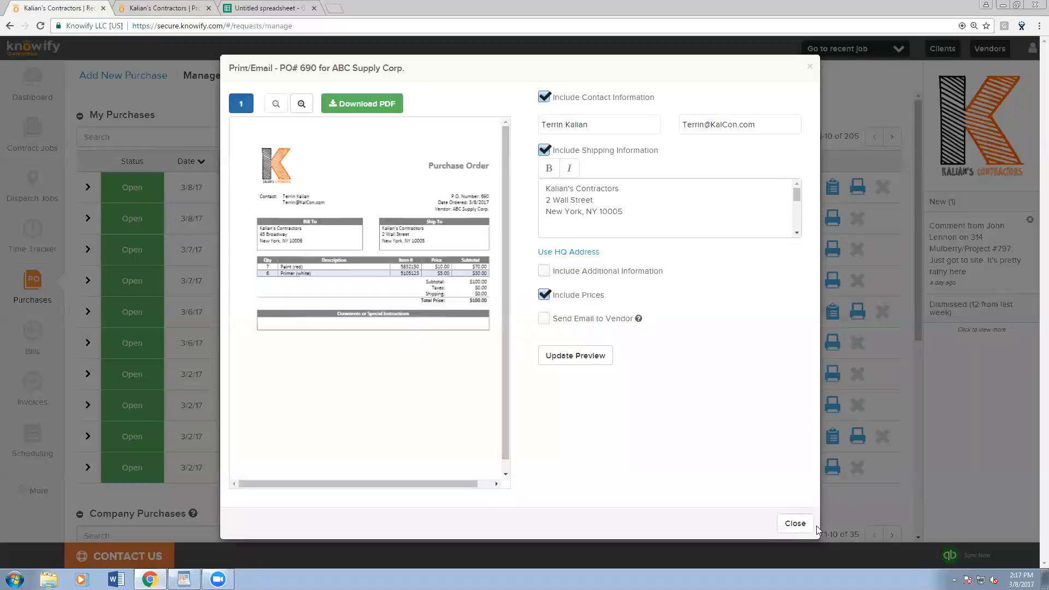
click(795, 525)
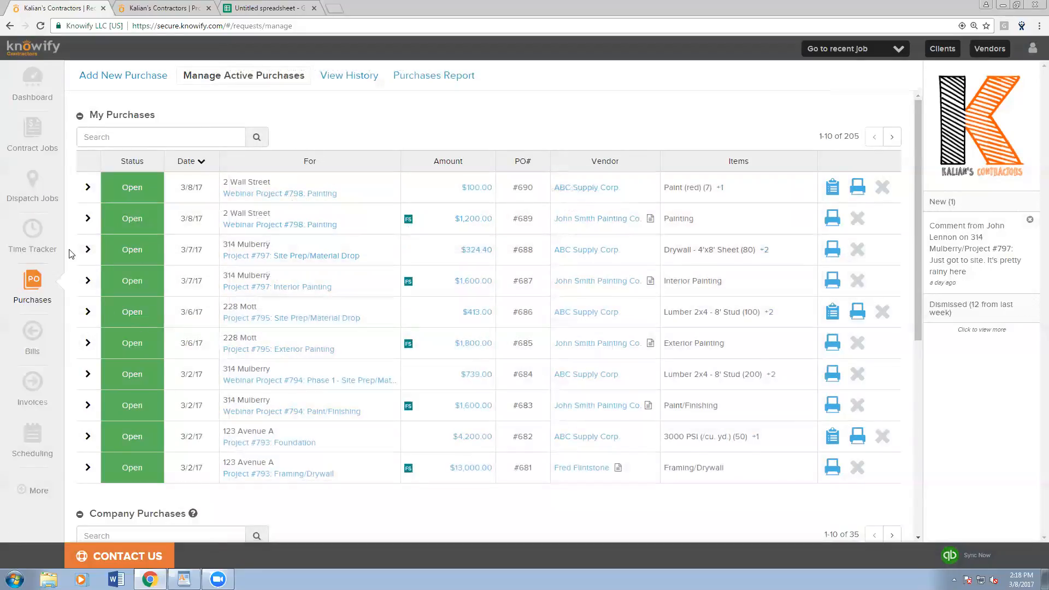
click(45, 252)
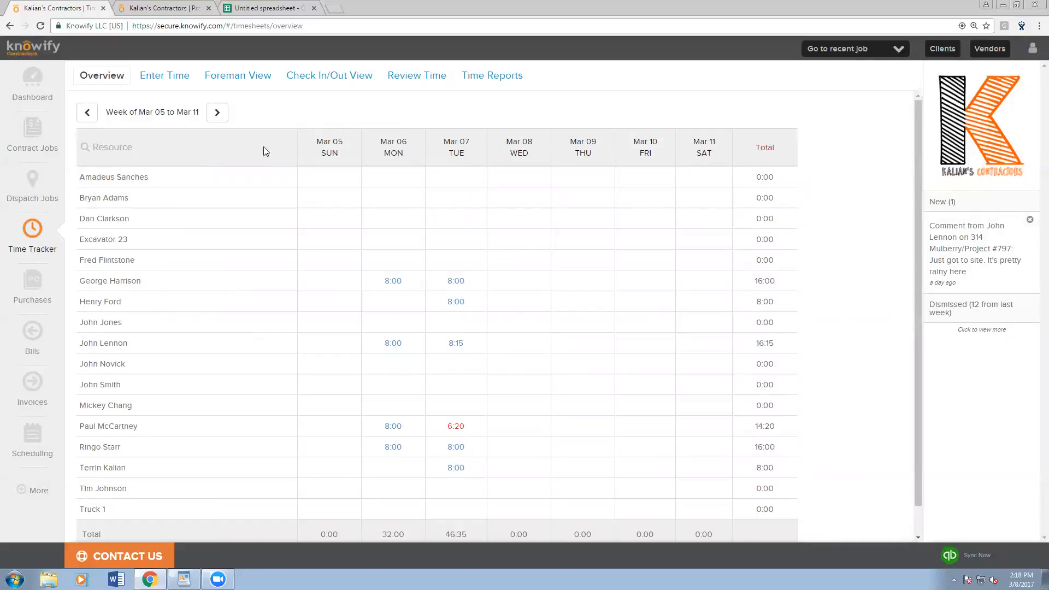
click(143, 78)
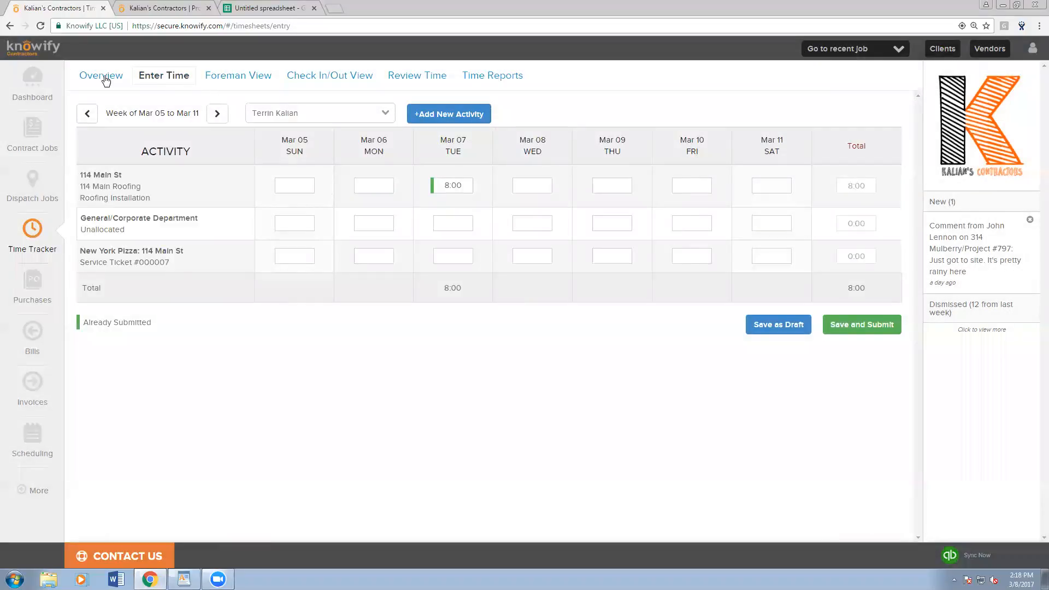
click(105, 79)
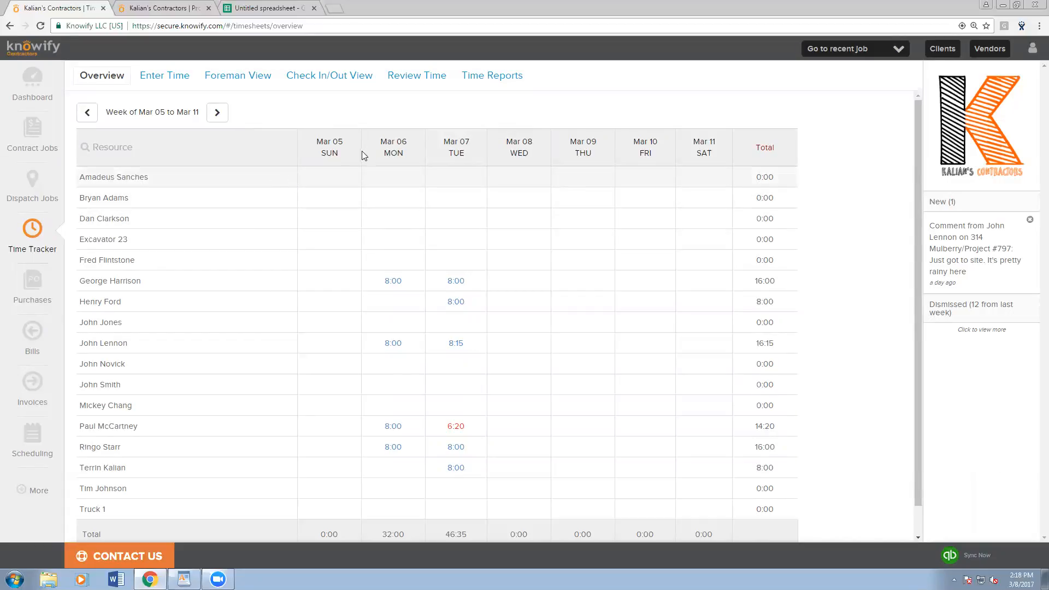
scroll(360, 158, down, 1)
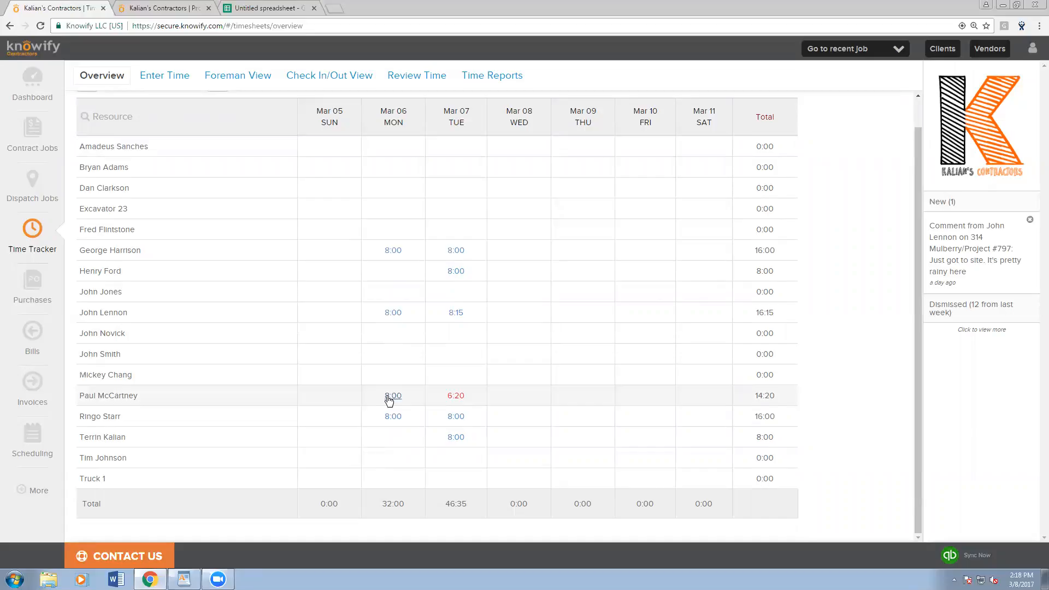
click(457, 397)
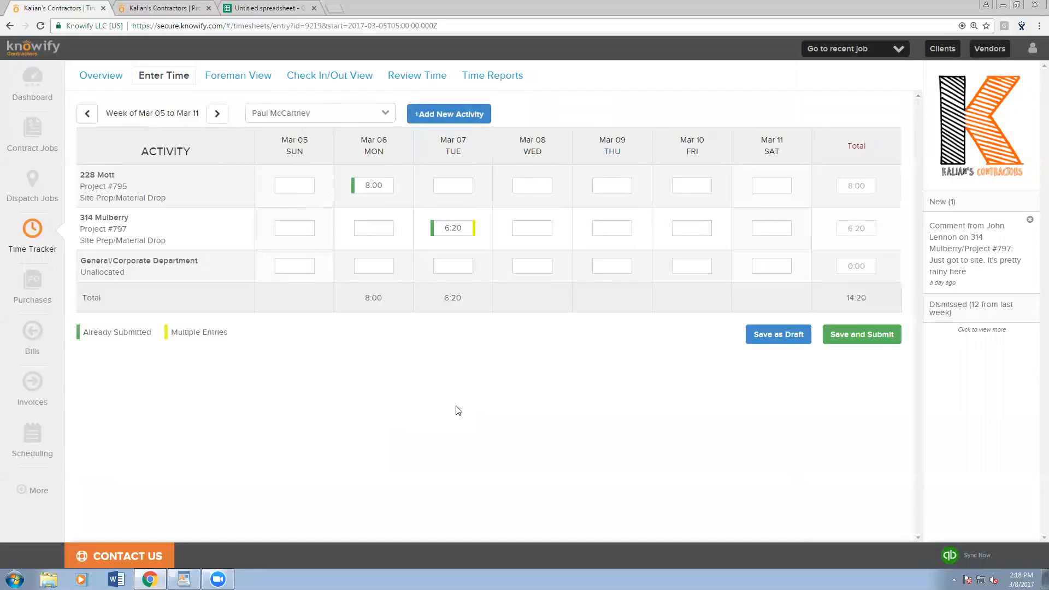
click(453, 228)
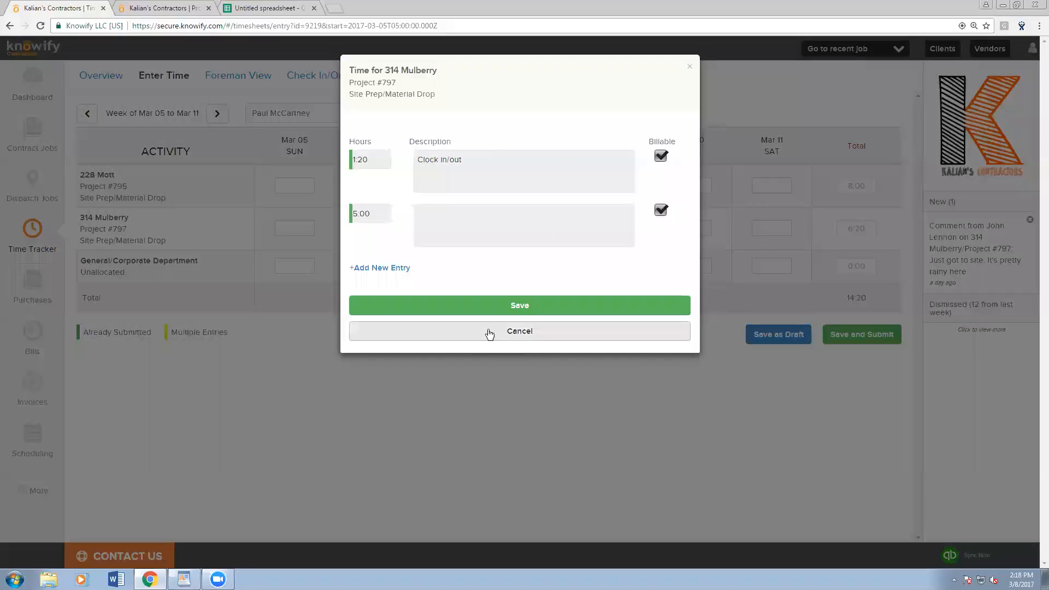
click(489, 331)
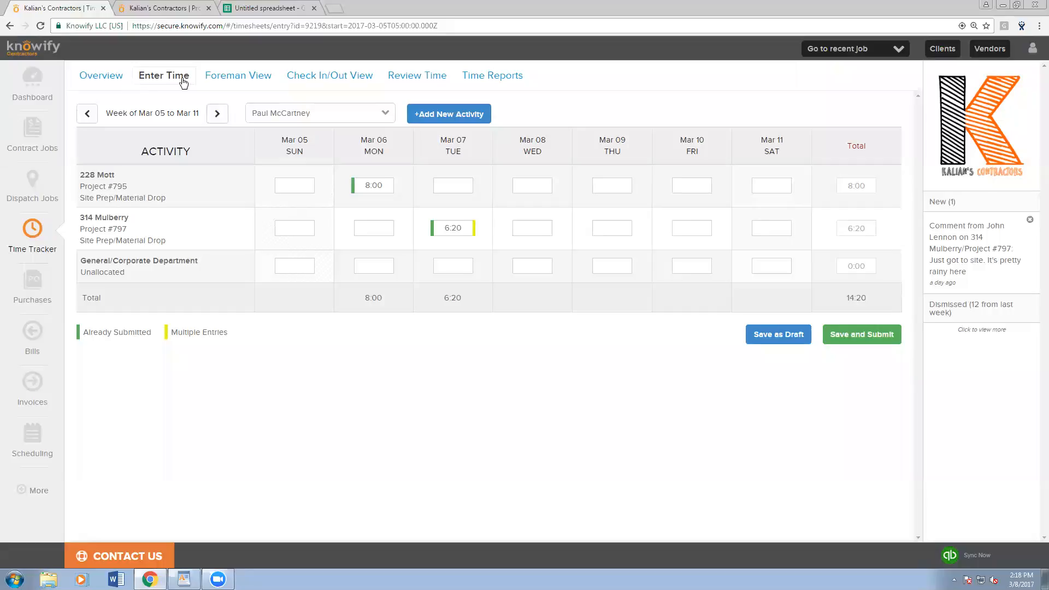
- Look at the resources available for time entry, and open another employee's weekly timesheet from the overview
click(121, 81)
click(164, 76)
click(319, 113)
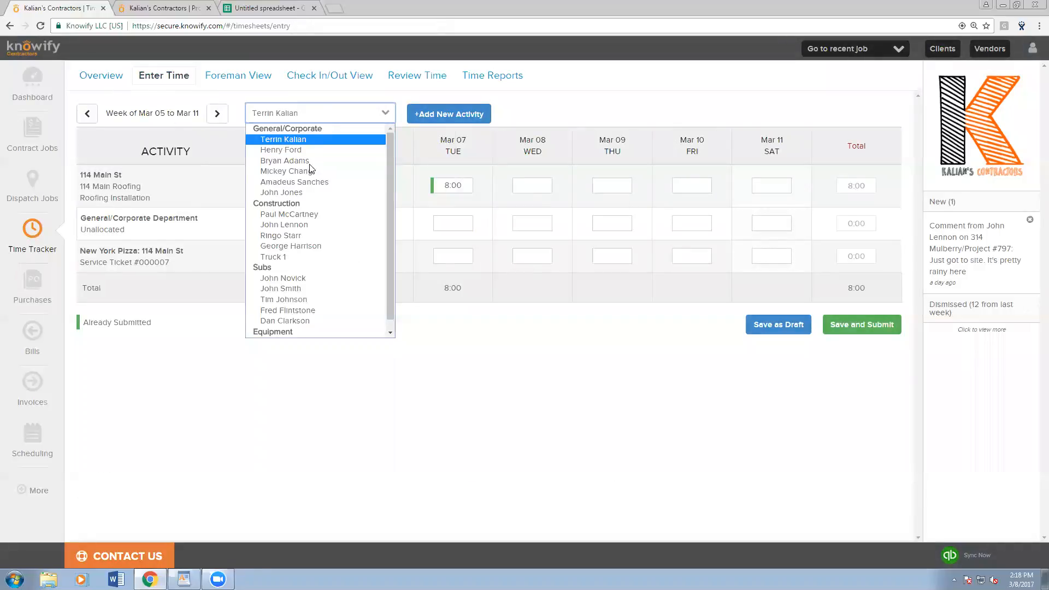
click(115, 82)
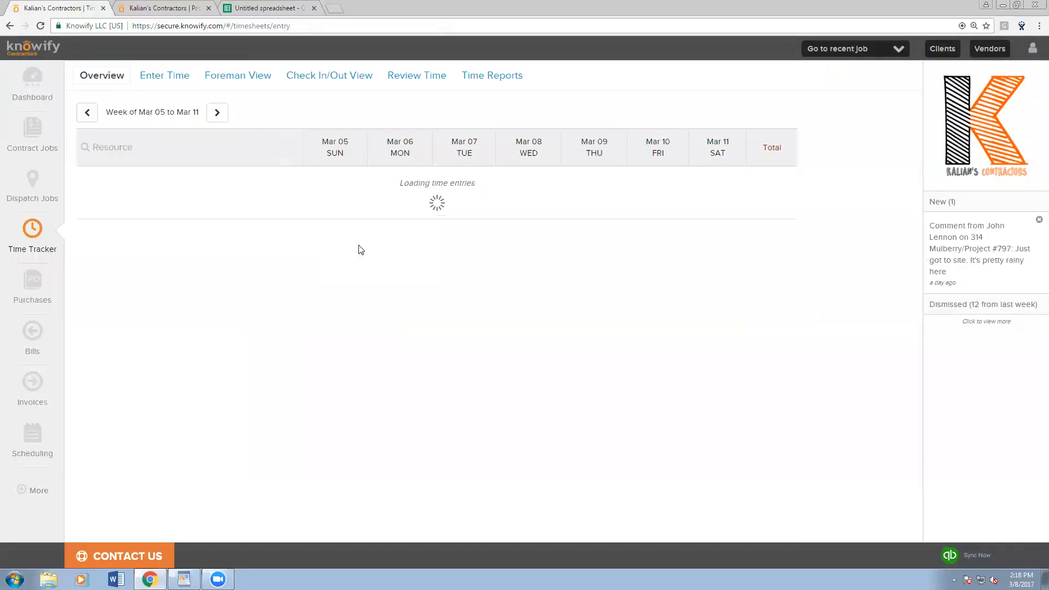
click(456, 449)
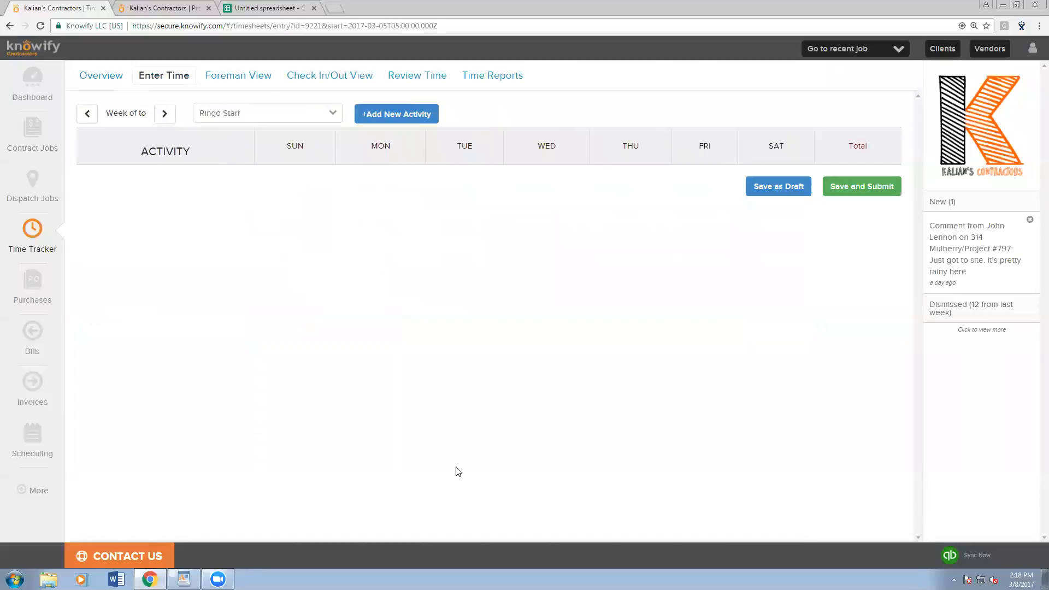
- Open the time entries awaiting review and select all of them
click(417, 83)
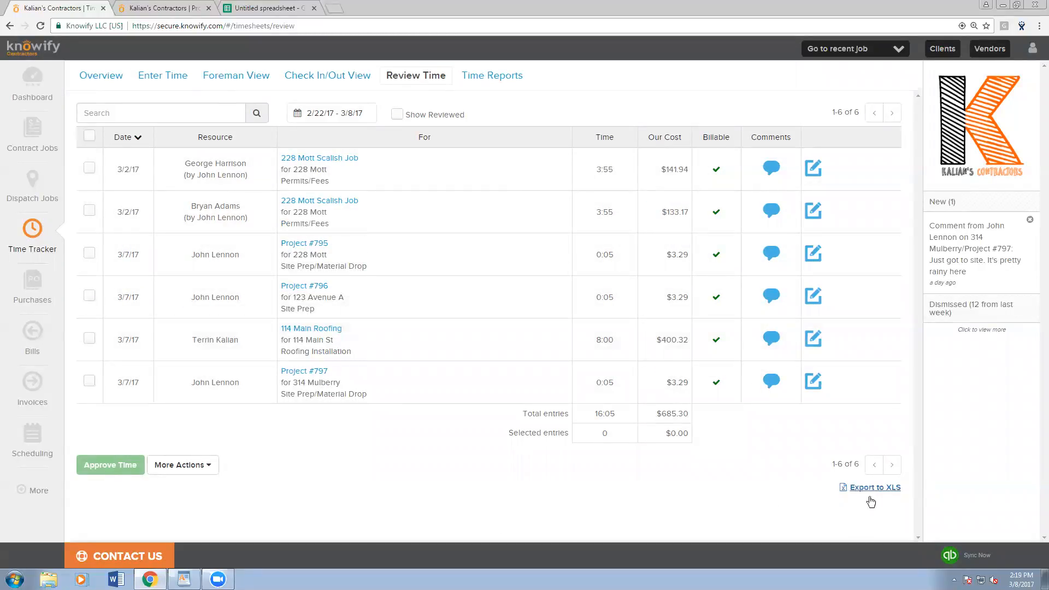
click(91, 138)
click(209, 468)
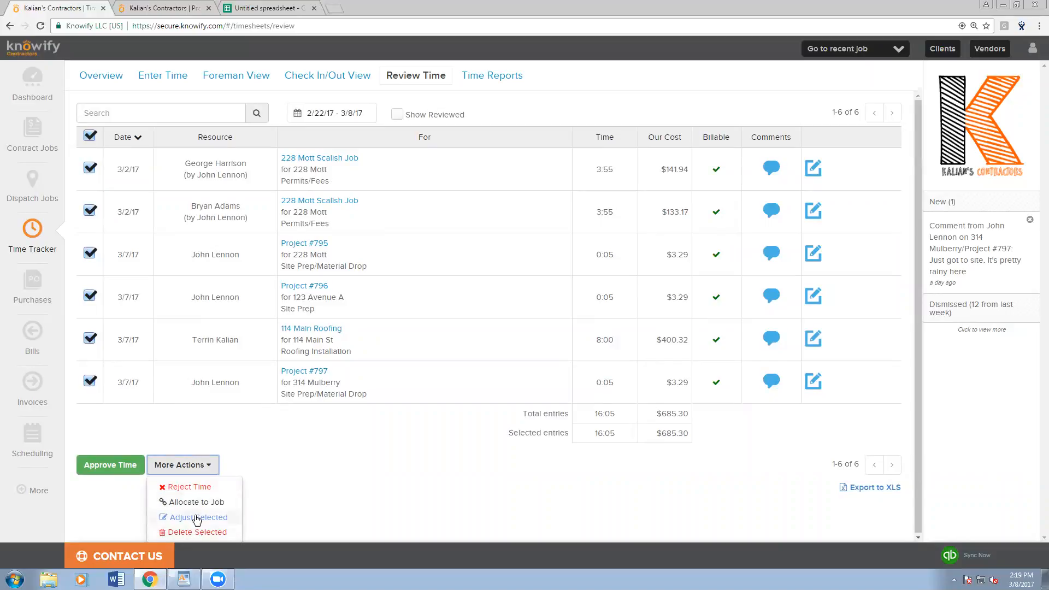
click(191, 503)
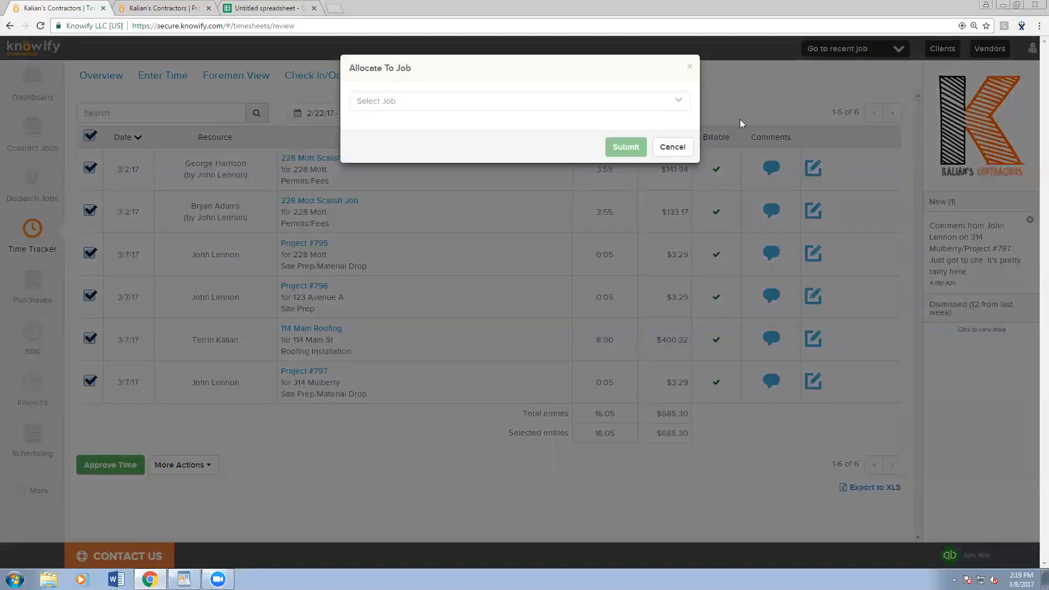
click(672, 146)
click(813, 253)
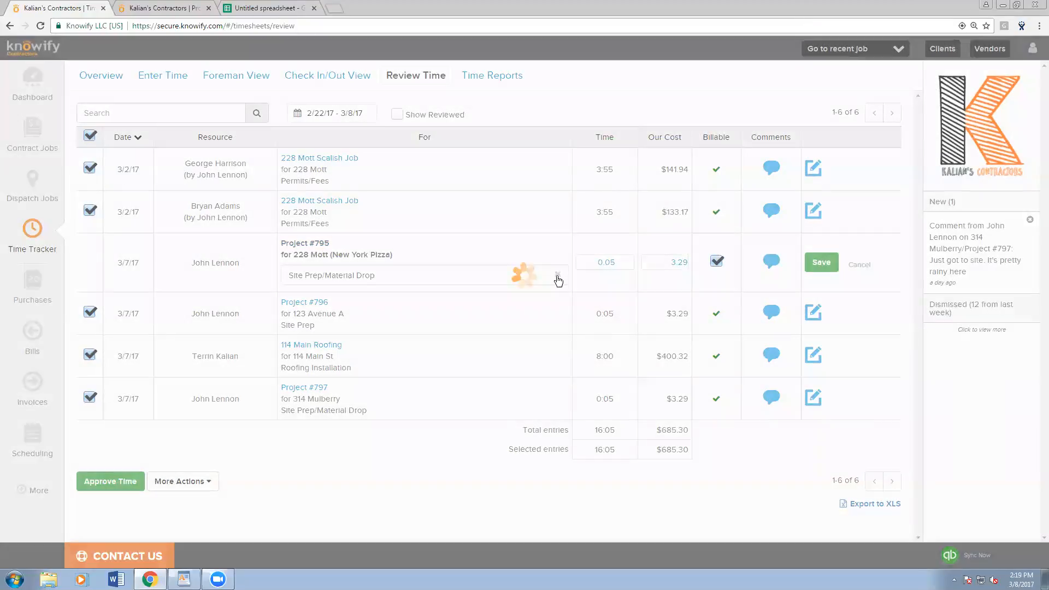
click(494, 246)
scroll(426, 348, down, 3)
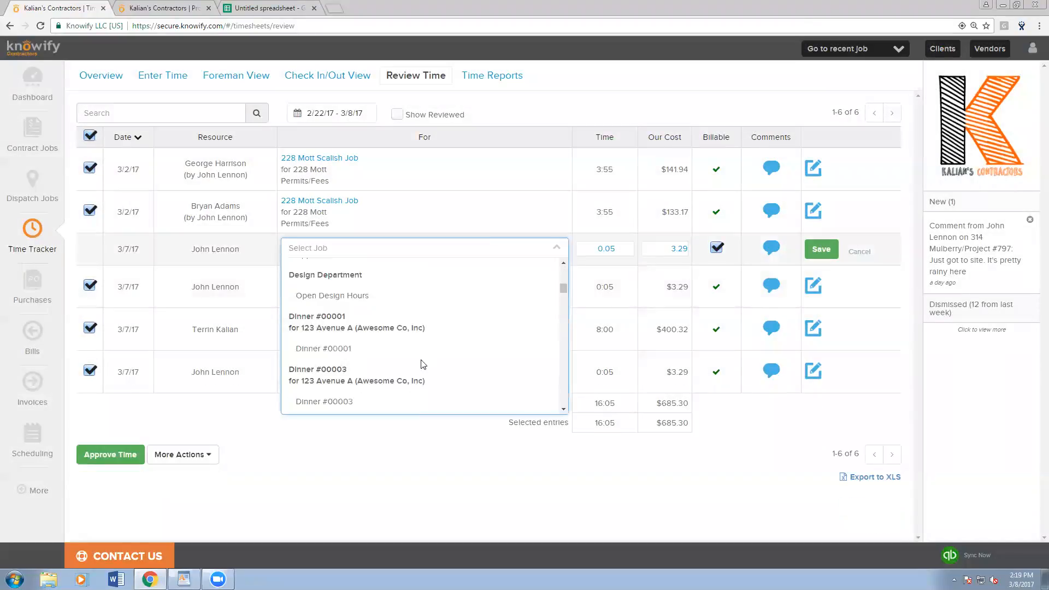
click(424, 352)
click(856, 266)
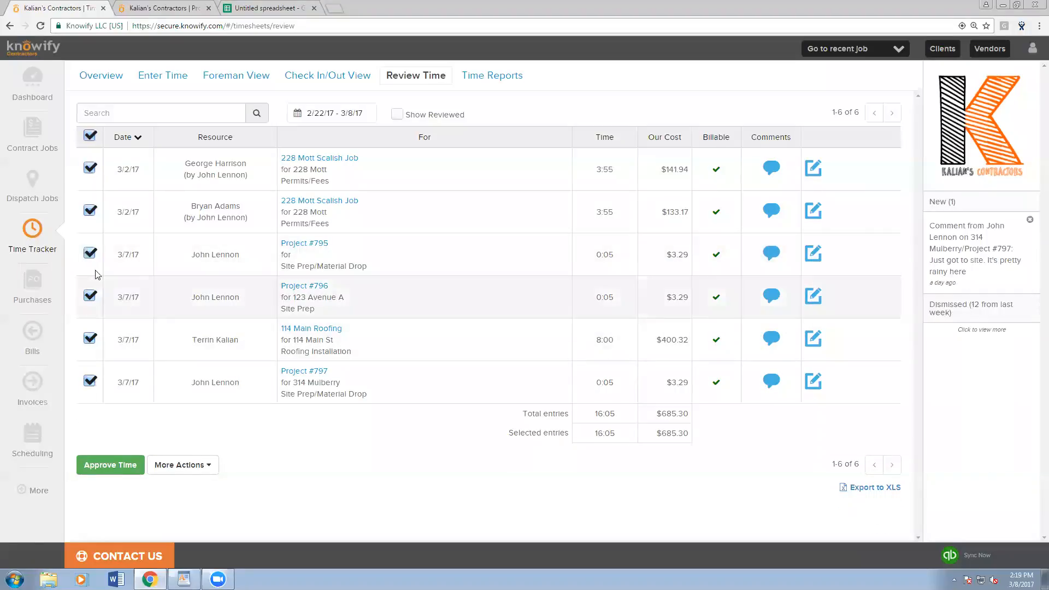
click(189, 469)
click(189, 486)
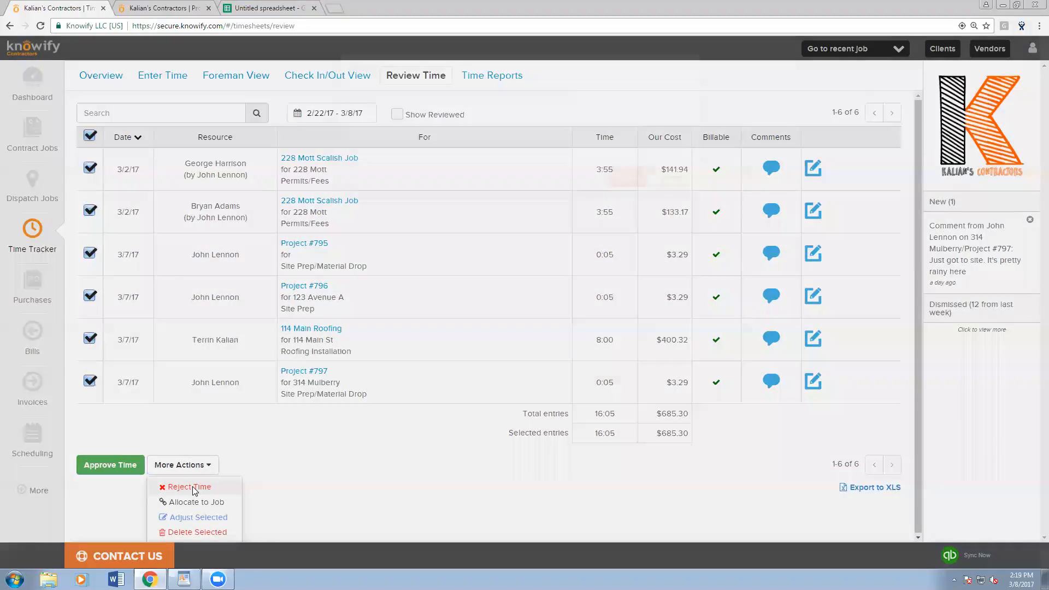
click(672, 176)
- Allocate all the selected time entries to the Palets phase of the Inventory/Orders job
click(186, 465)
click(196, 502)
click(437, 114)
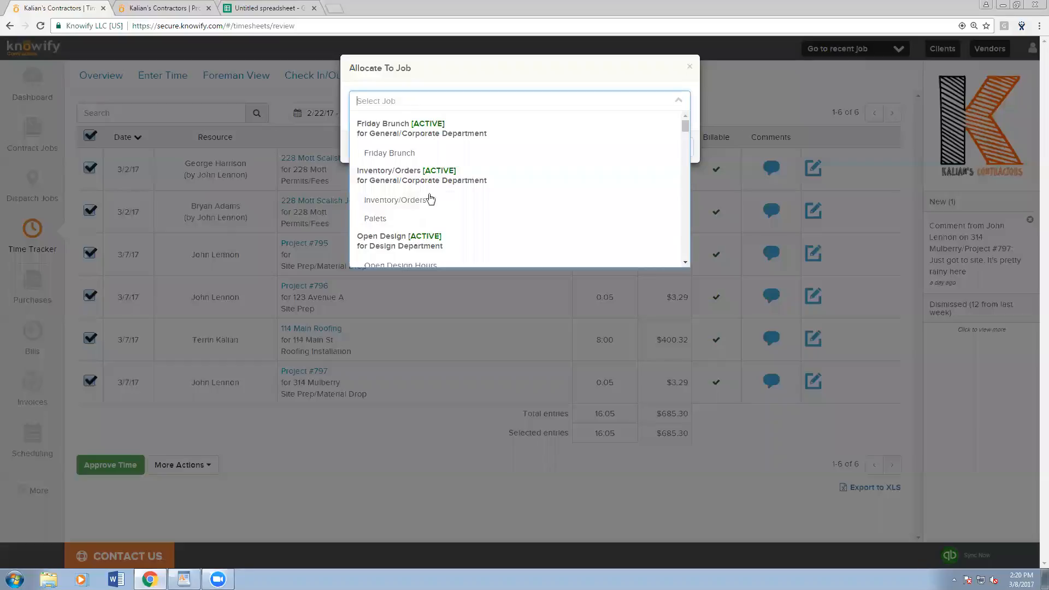
click(417, 221)
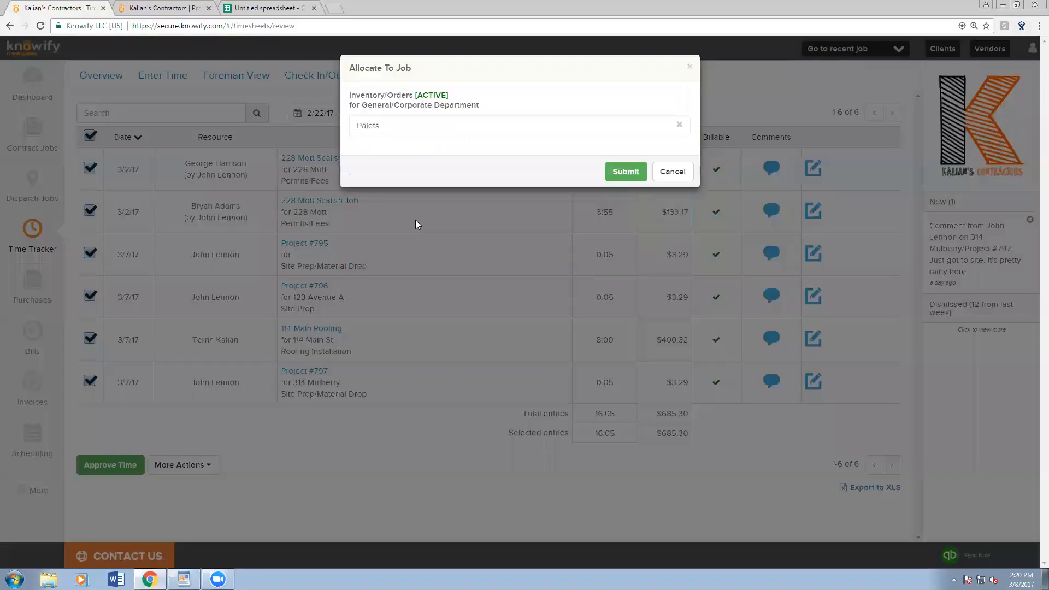
click(639, 176)
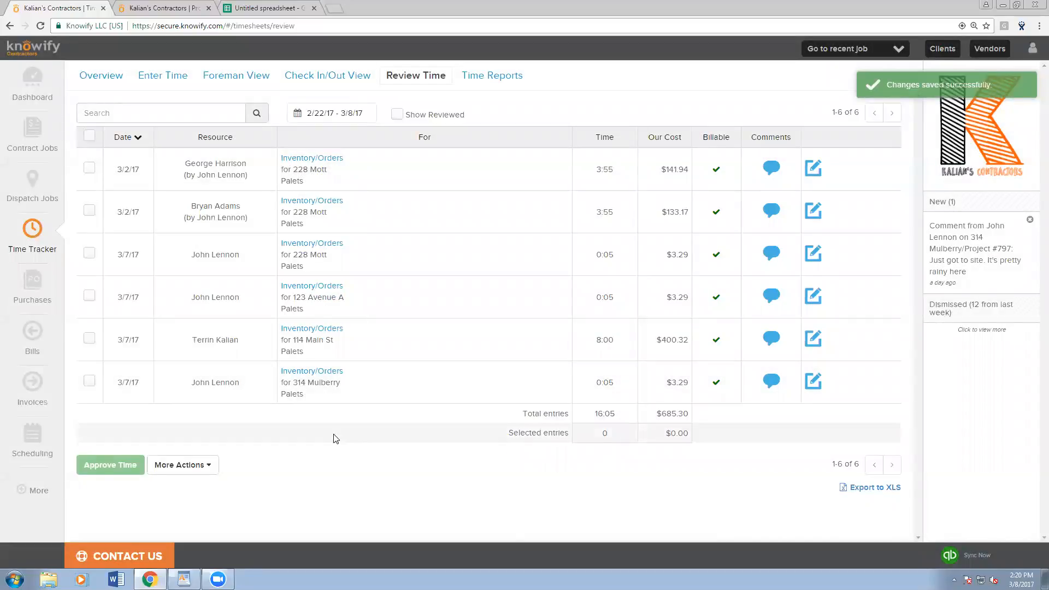
- Open the list for managing contract jobs
click(396, 82)
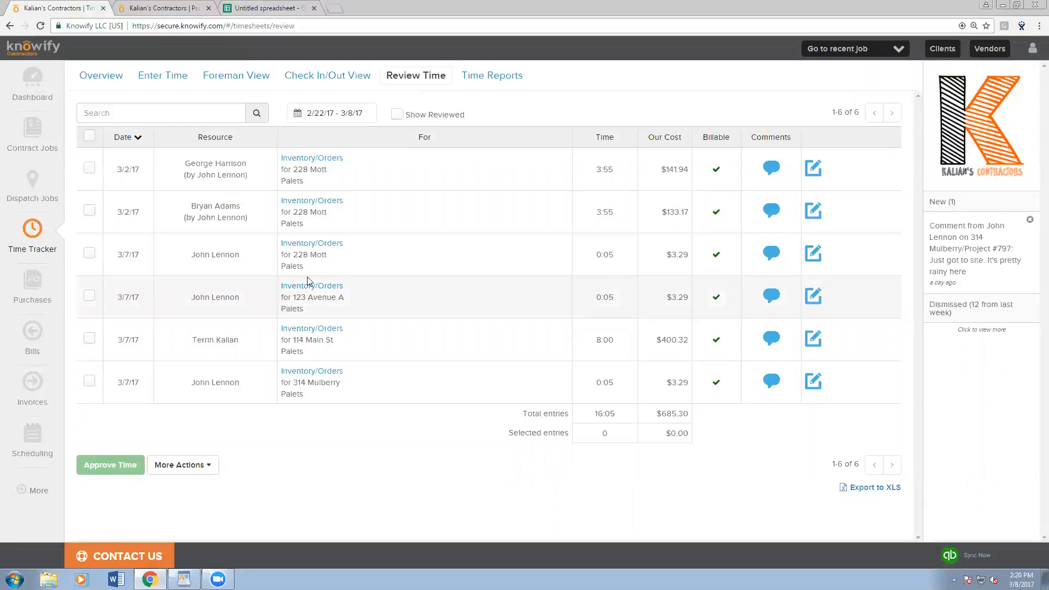
click(32, 134)
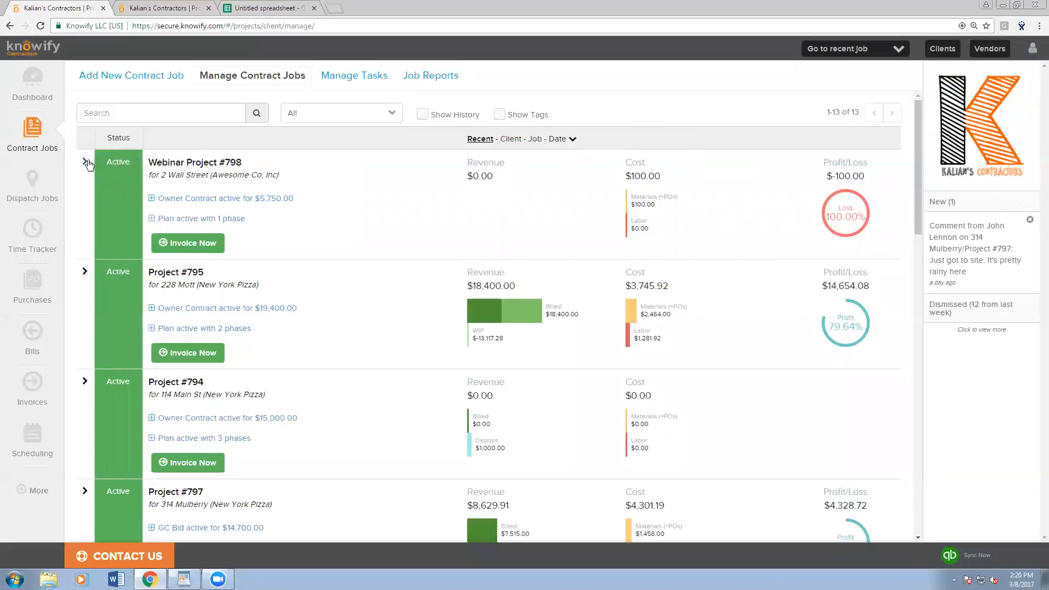
- Open the plan of Webinar Project #798, expand its Painting phase, and amend the plan to put it in draft mode
click(93, 162)
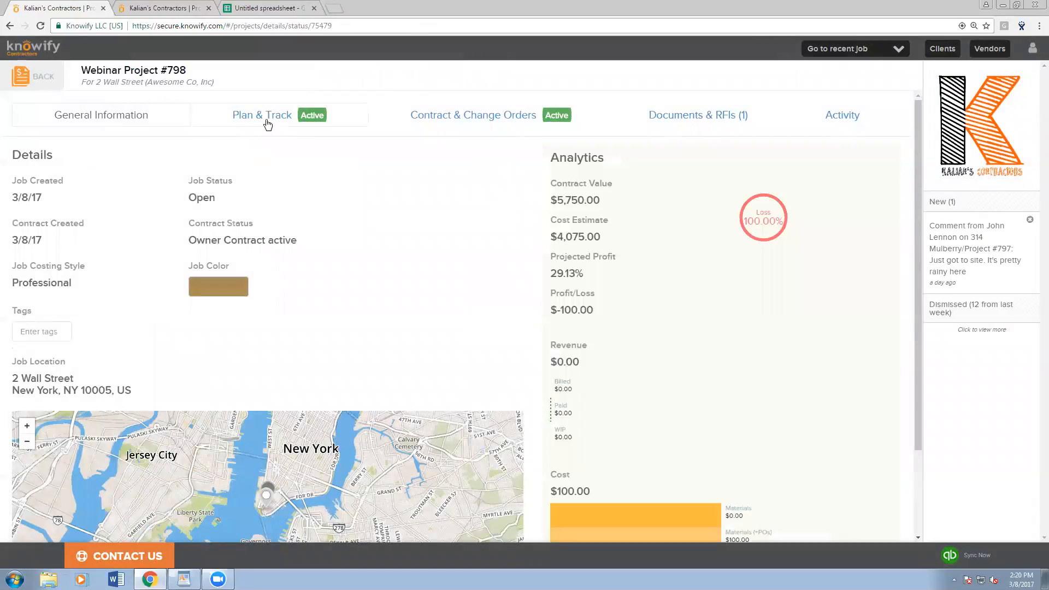
click(267, 119)
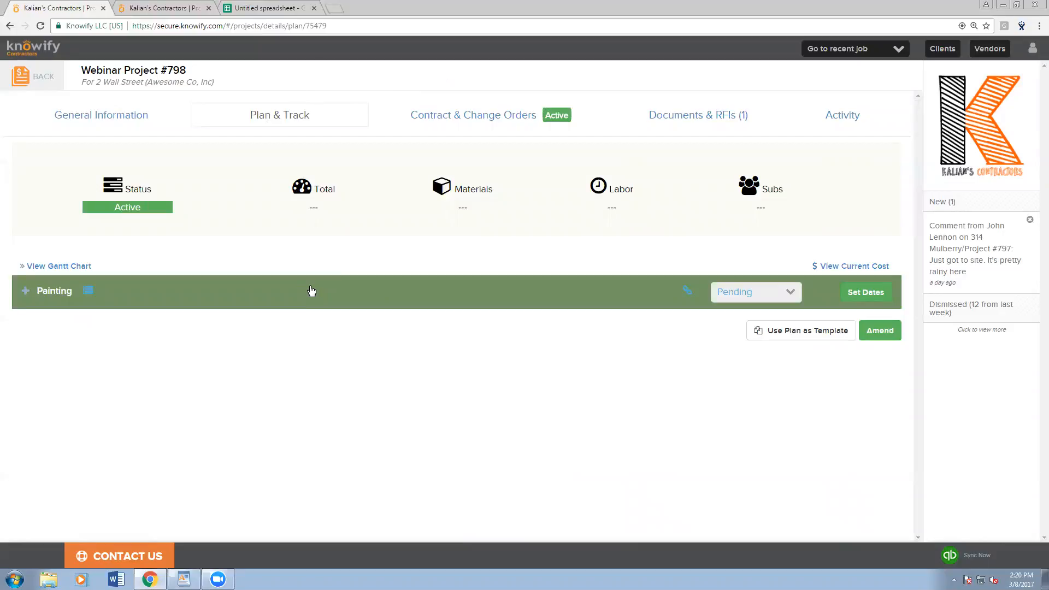
click(312, 290)
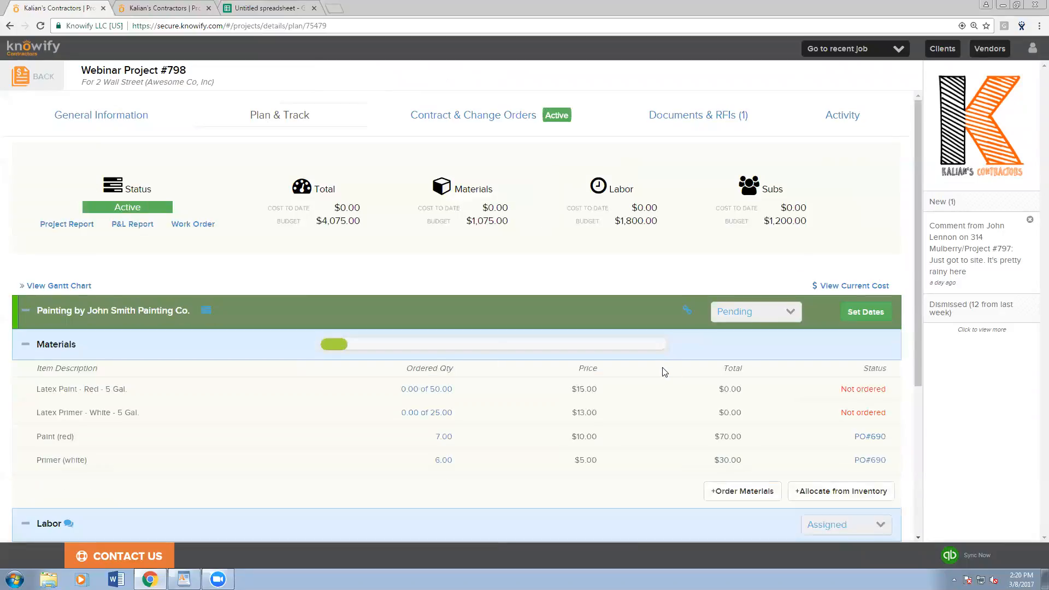
scroll(662, 371, down, 2)
scroll(661, 372, down, 2)
click(871, 508)
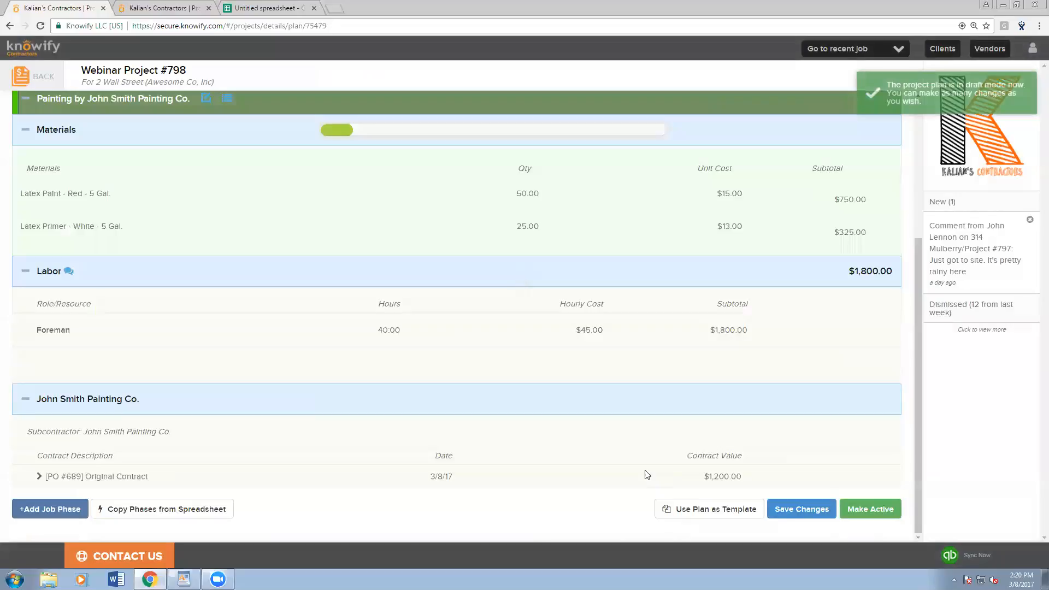
- Review the draft plan's status and the Painting phase's editable budgets and materials, and return to the contract jobs list
scroll(546, 279, up, 4)
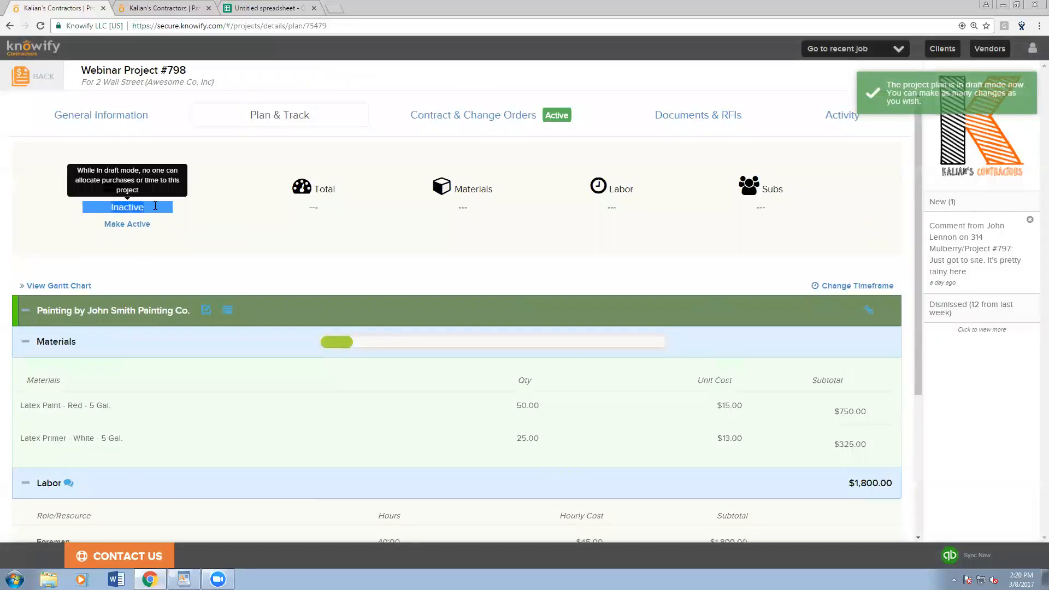
scroll(653, 437, down, 4)
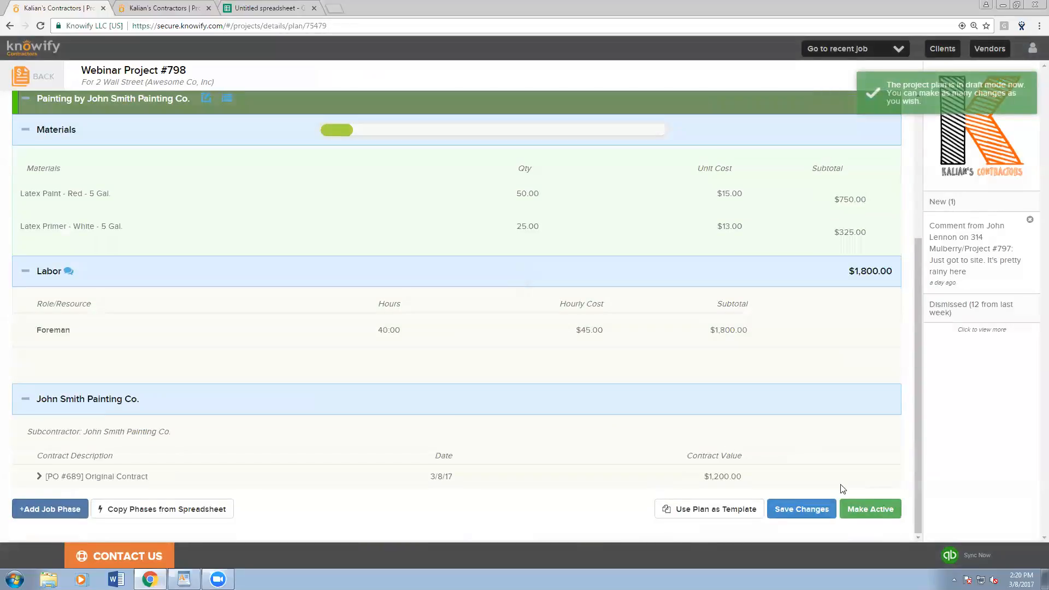
click(584, 377)
scroll(175, 227, up, 3)
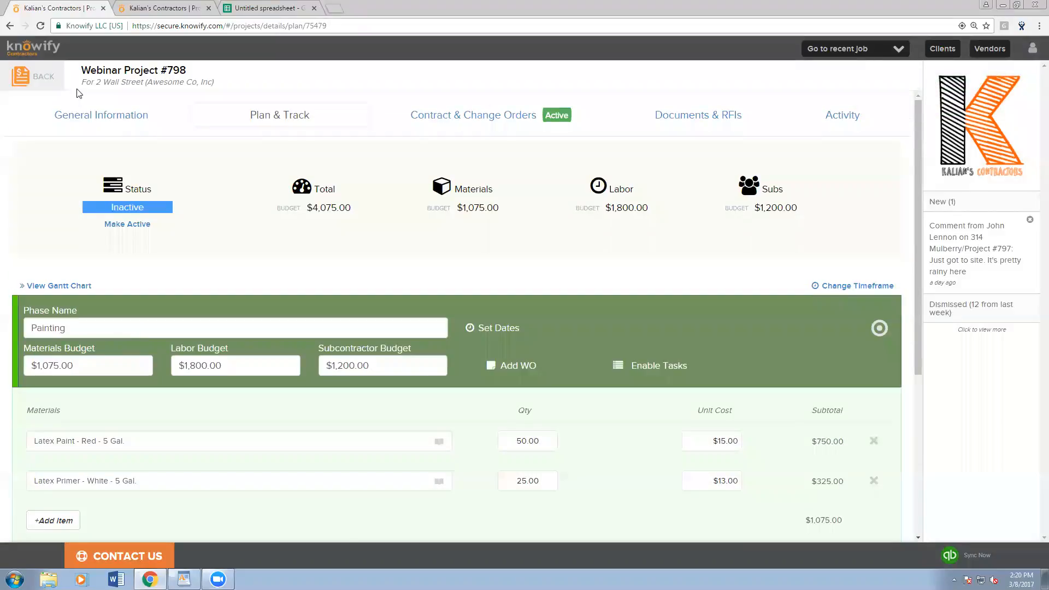
click(48, 81)
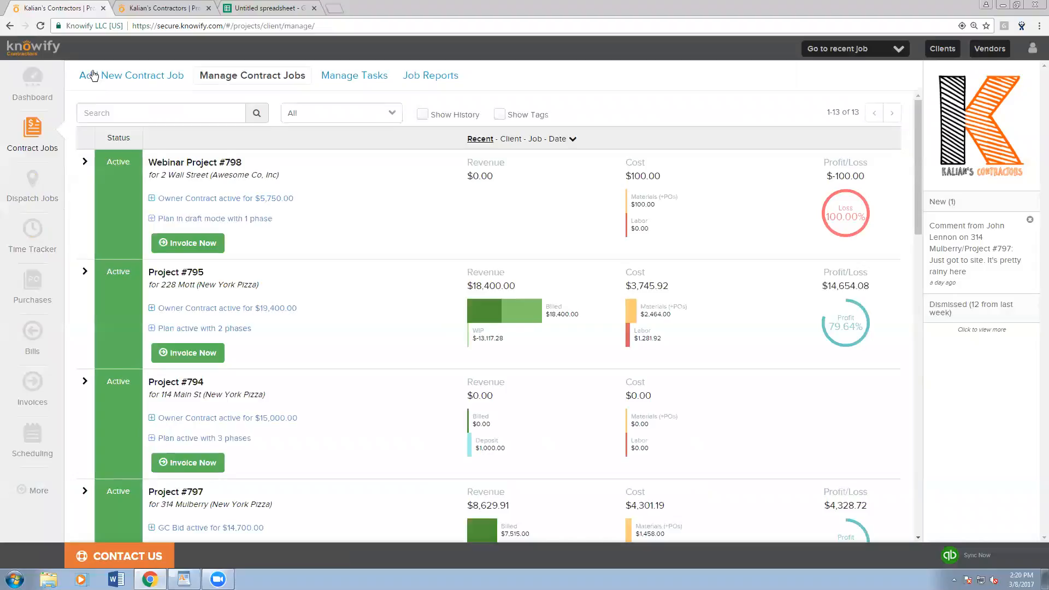
- Start a new itemized purchase from Home Depot and enable job selection for it
click(36, 289)
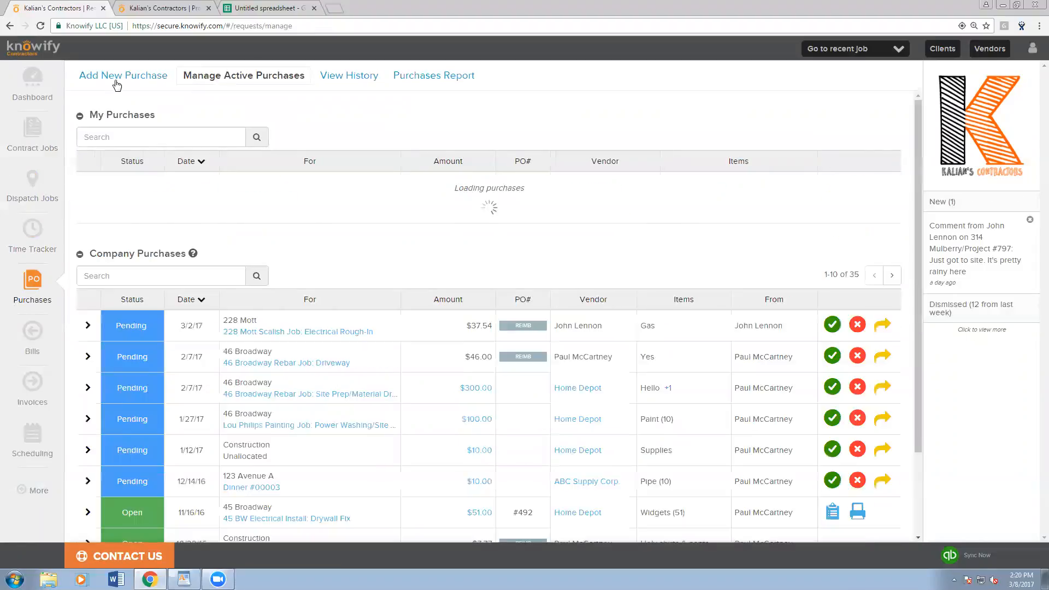
click(125, 177)
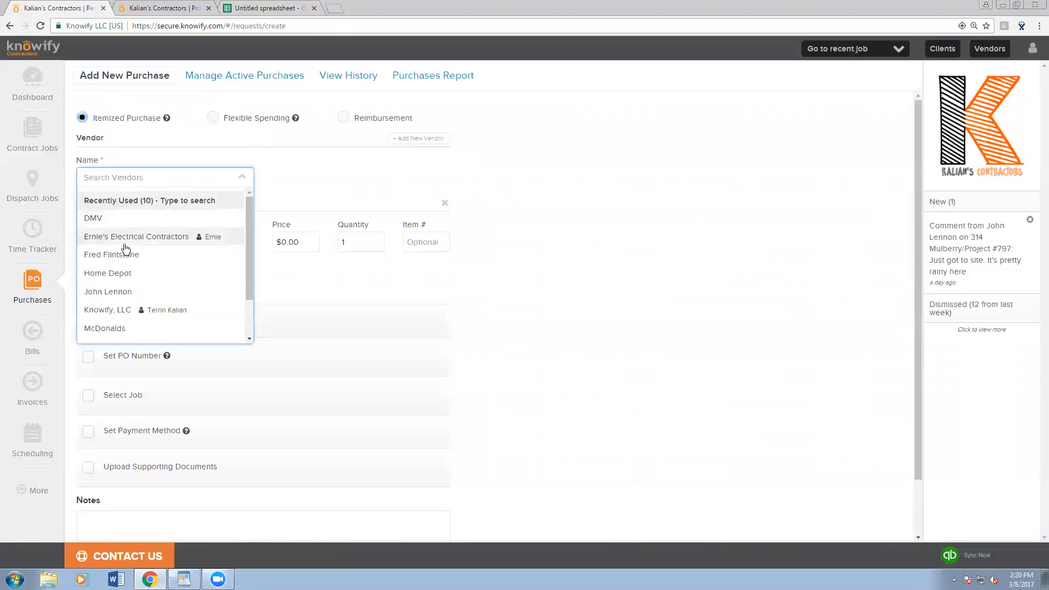
click(124, 275)
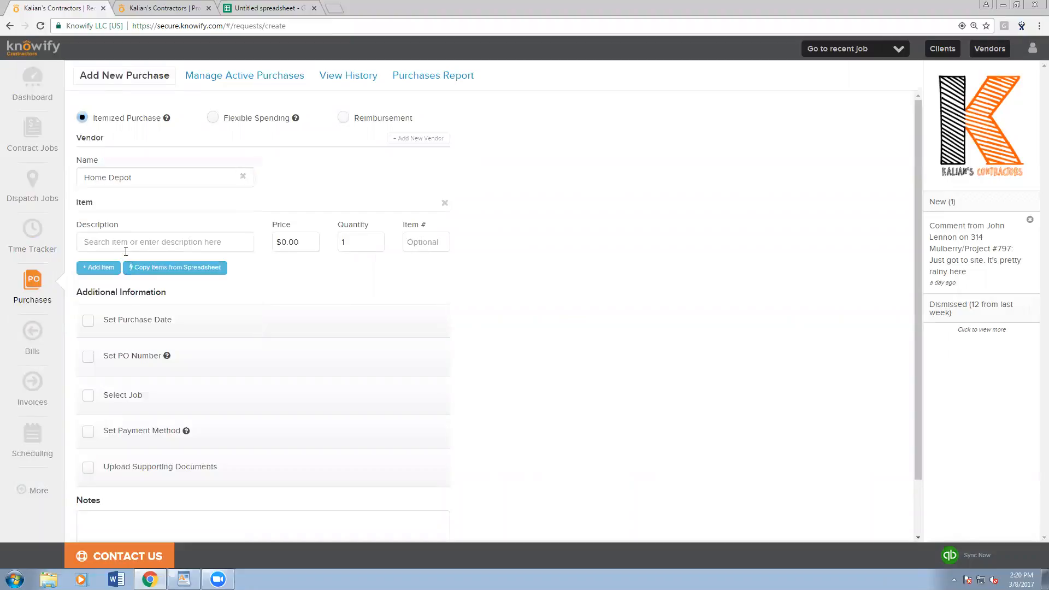
click(88, 394)
scroll(141, 369, down, 2)
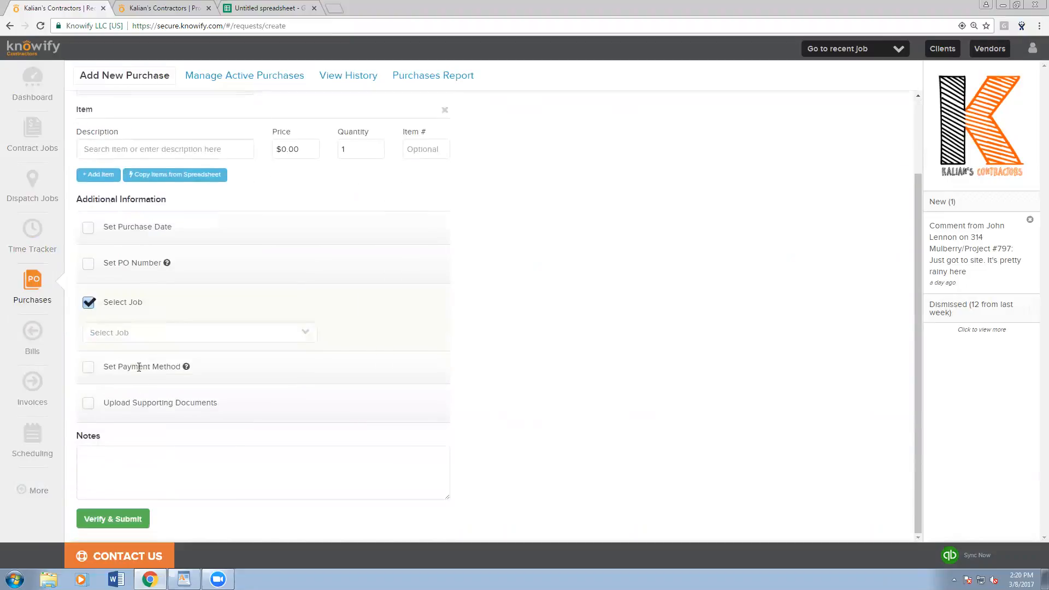
- Check the project's number in the contract jobs list and assign the purchase to the Painting phase of Webinar Project #798
click(33, 130)
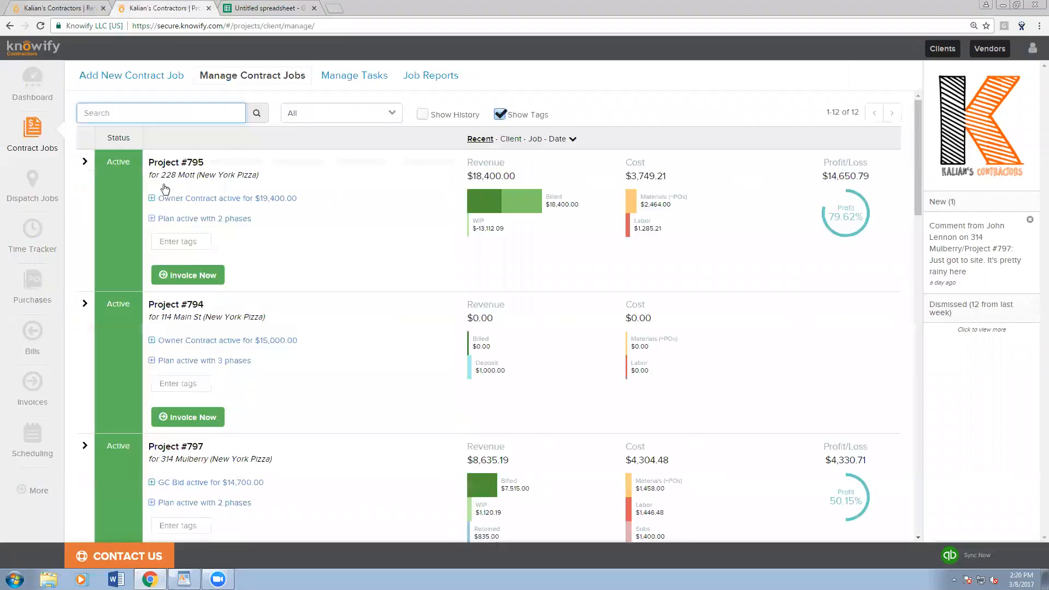
click(213, 75)
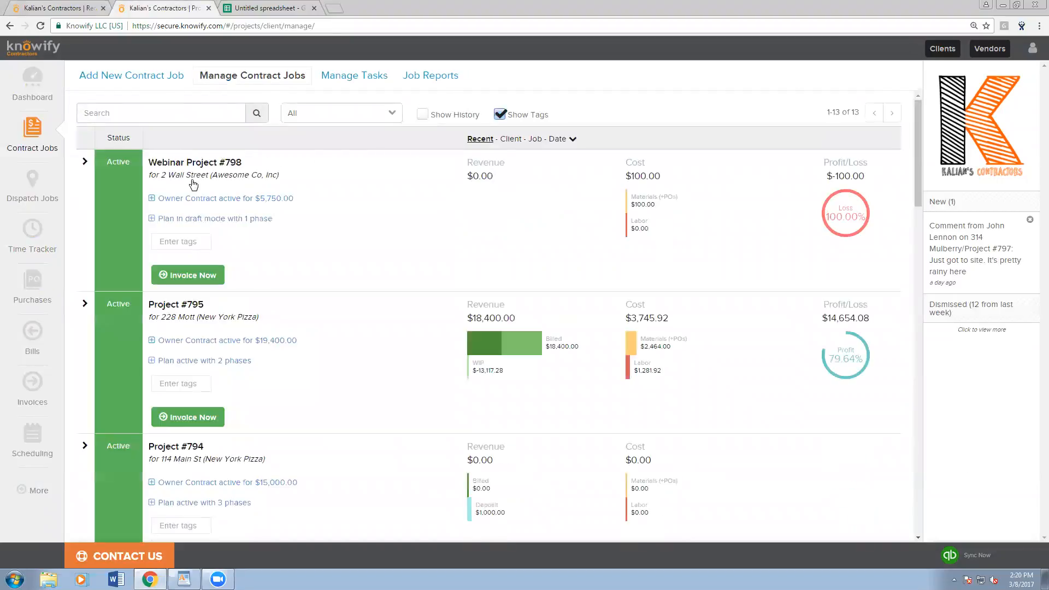
click(72, 7)
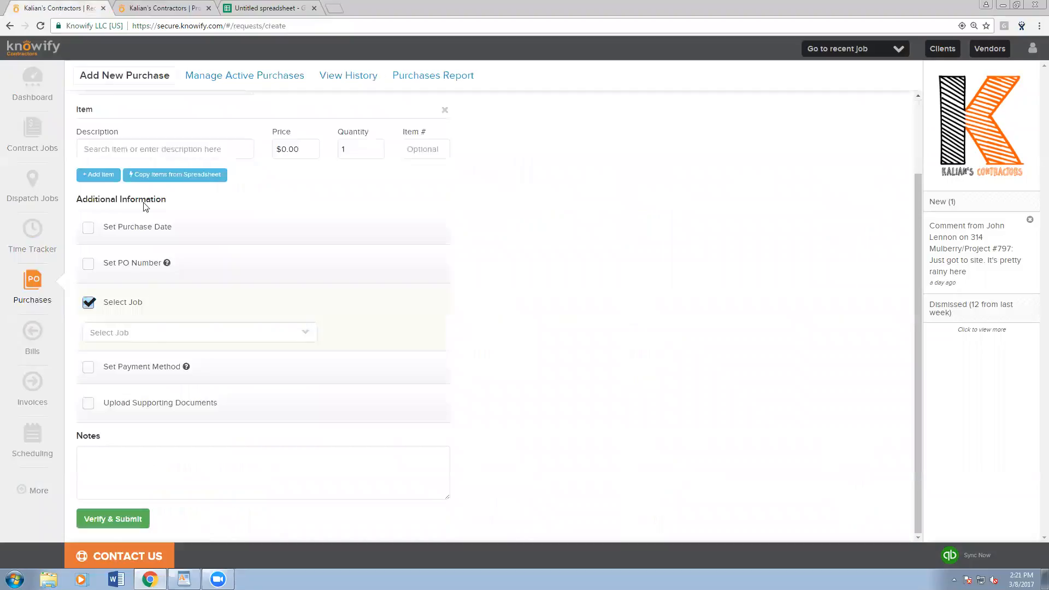
click(147, 331)
text(798)
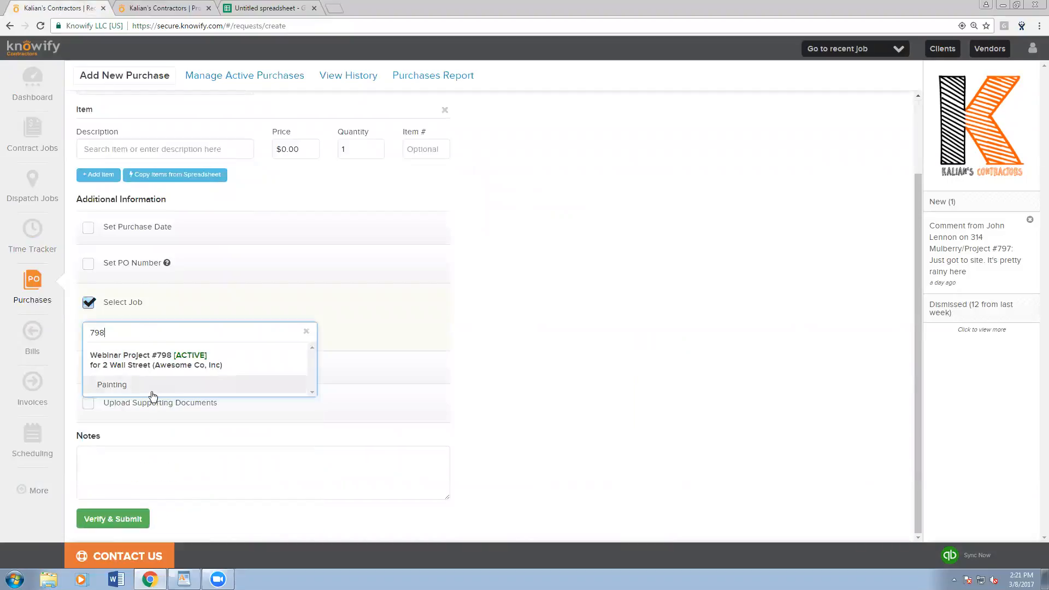
click(156, 385)
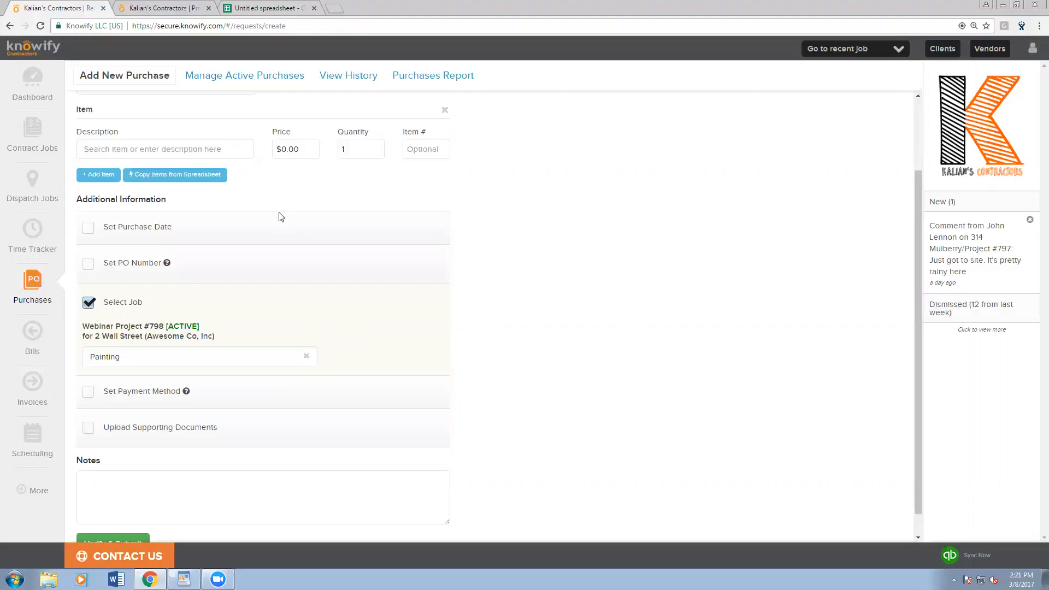
- Return to the contract jobs list and review the revenue, cost and profit of the active jobs
click(38, 495)
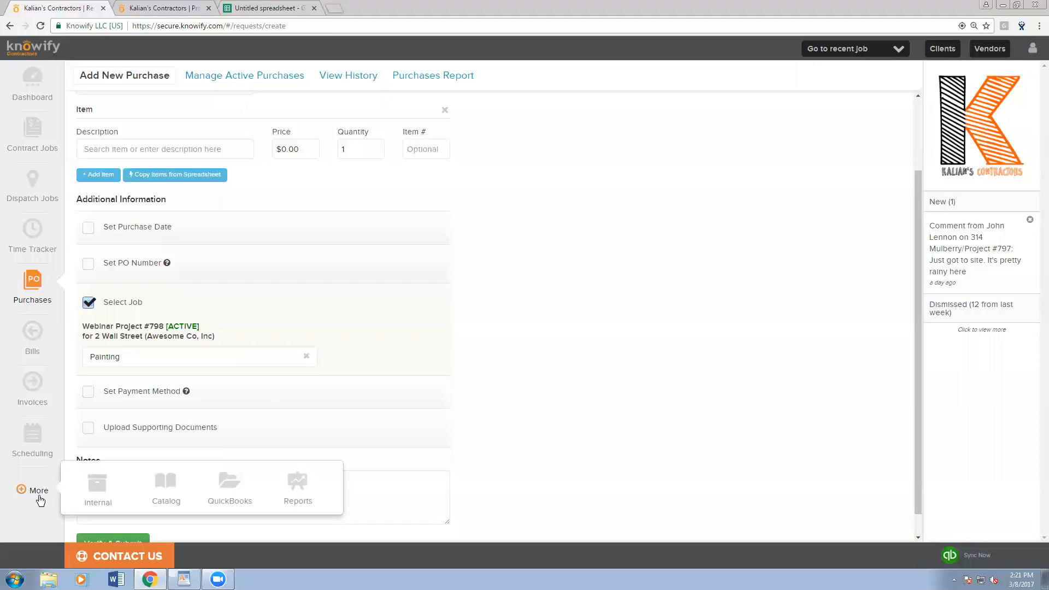
click(44, 145)
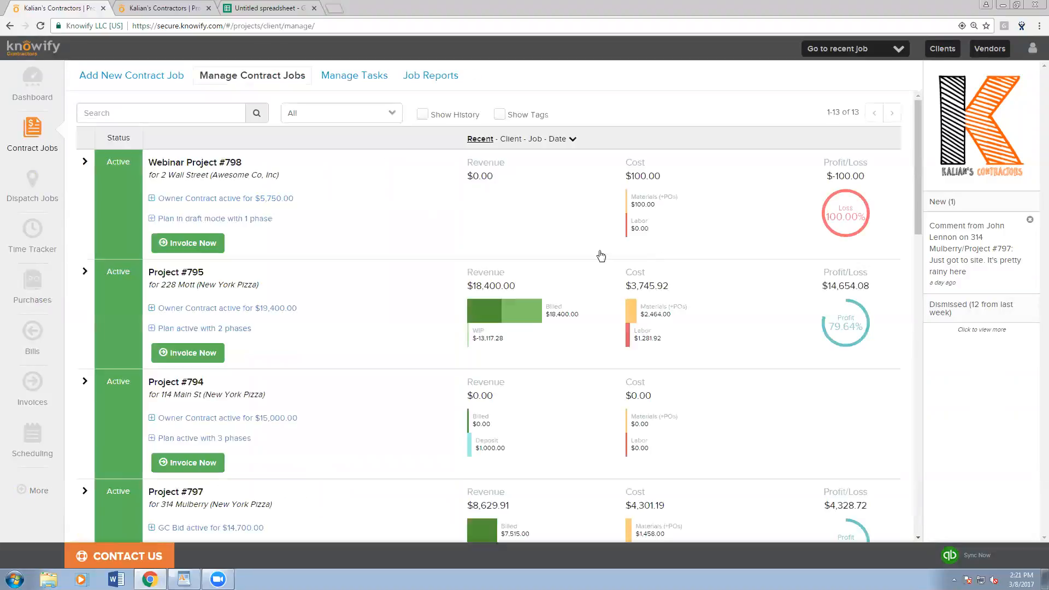
scroll(498, 365, down, 2)
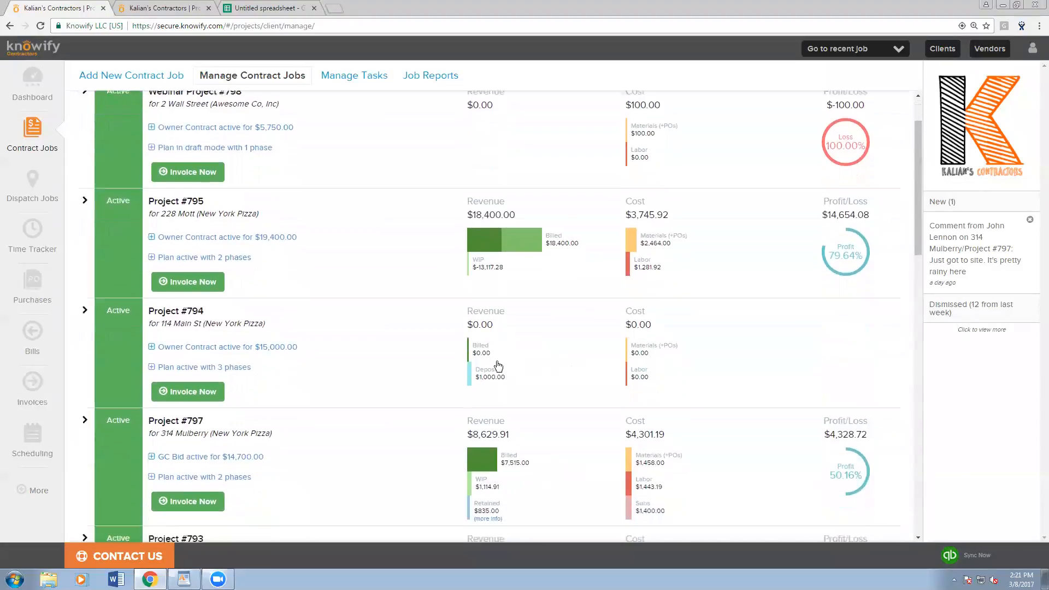
scroll(498, 365, down, 1)
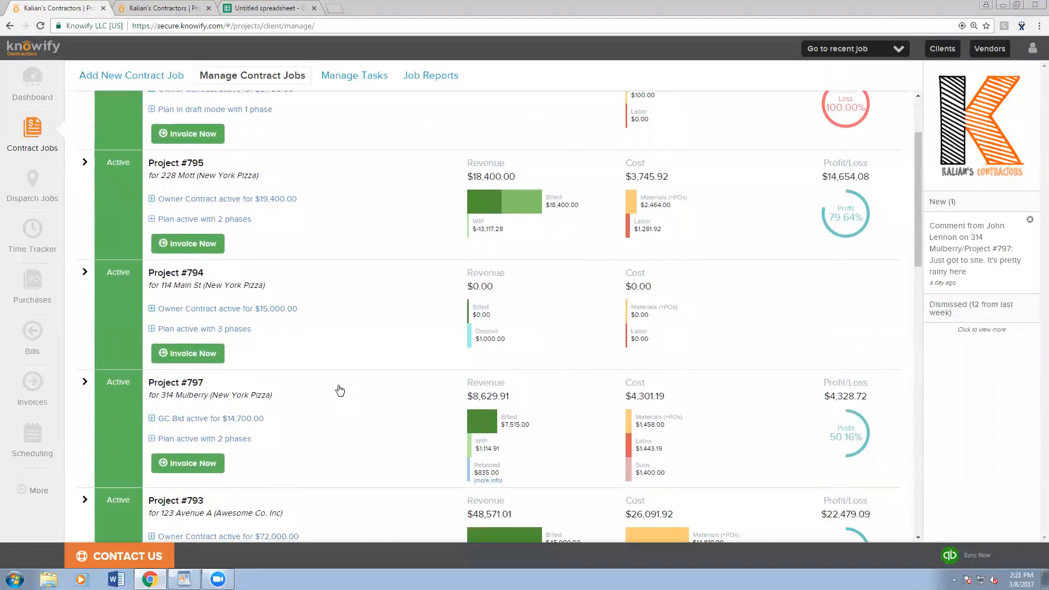
scroll(411, 396, up, 3)
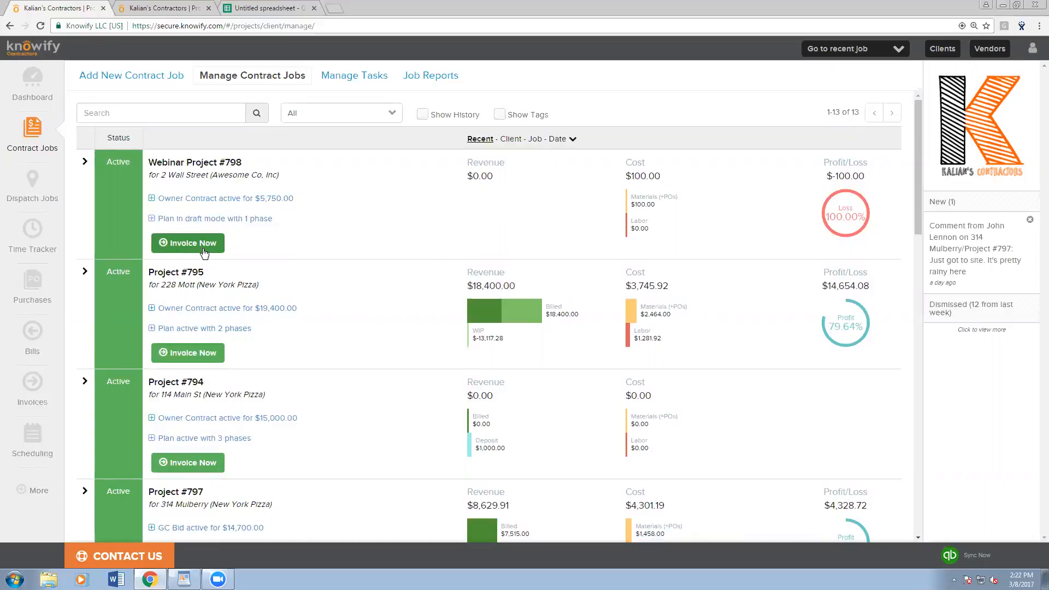
- Create an invoice for Webinar Project #798 that bills Painting at 100% complete, and finalize it
click(204, 247)
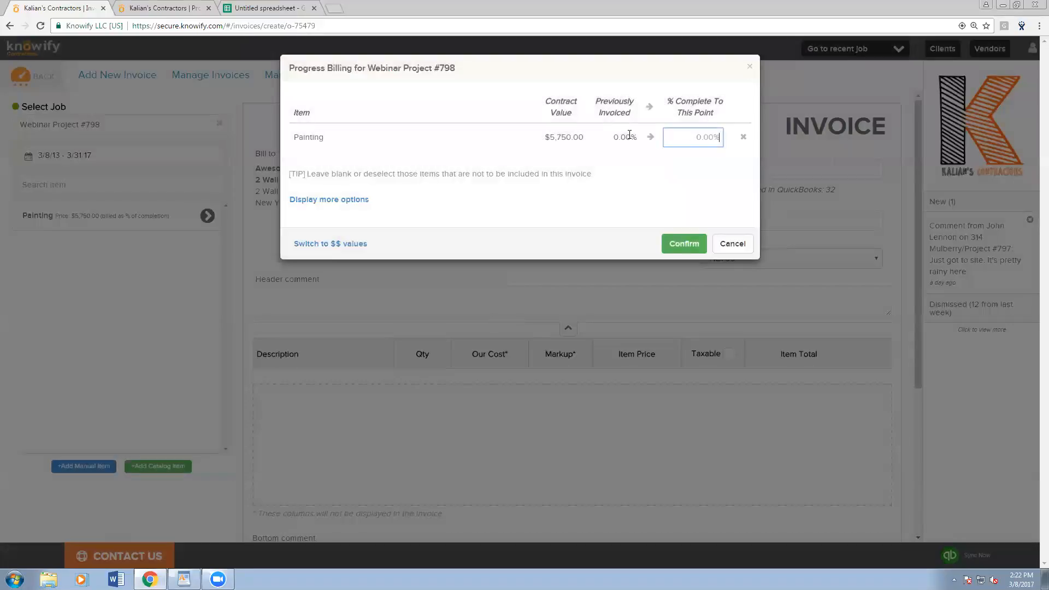
click(650, 136)
click(683, 244)
click(670, 255)
scroll(764, 383, down, 5)
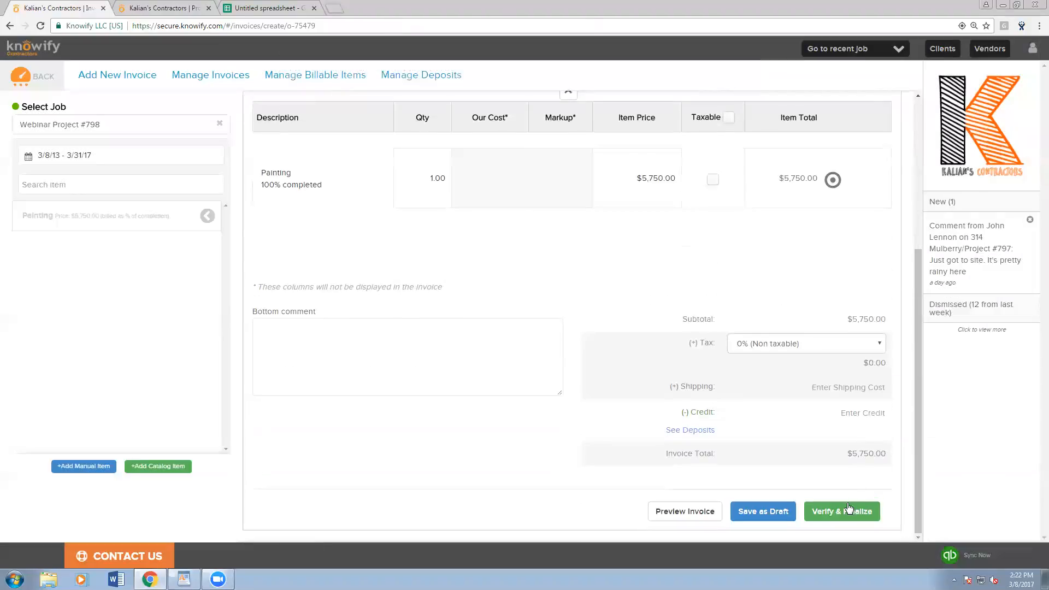
click(842, 511)
click(358, 295)
click(633, 356)
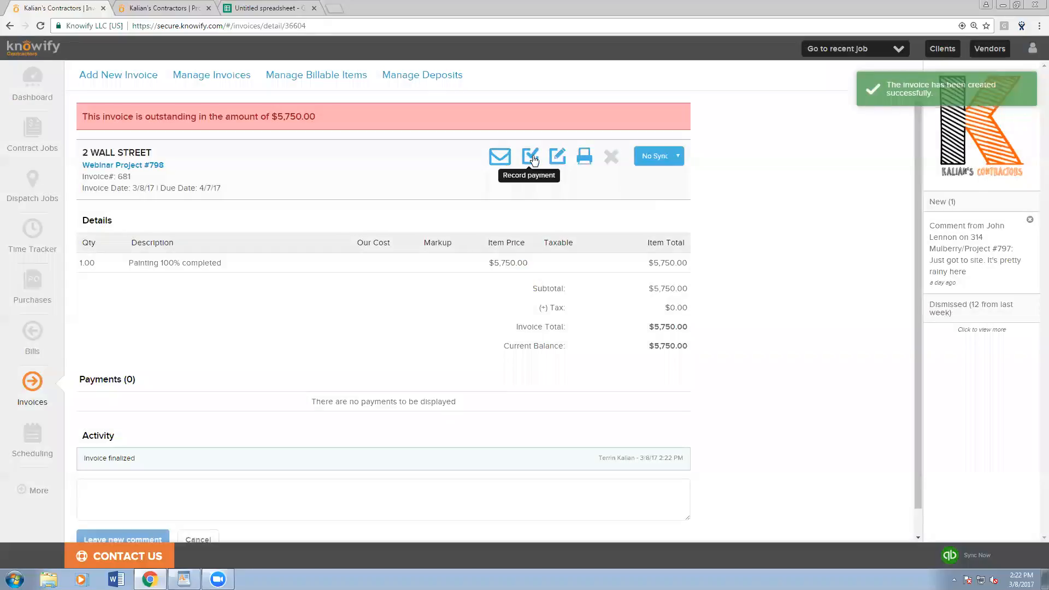
- Record a payment of $2,000 against the Webinar Project #798 invoice
click(531, 158)
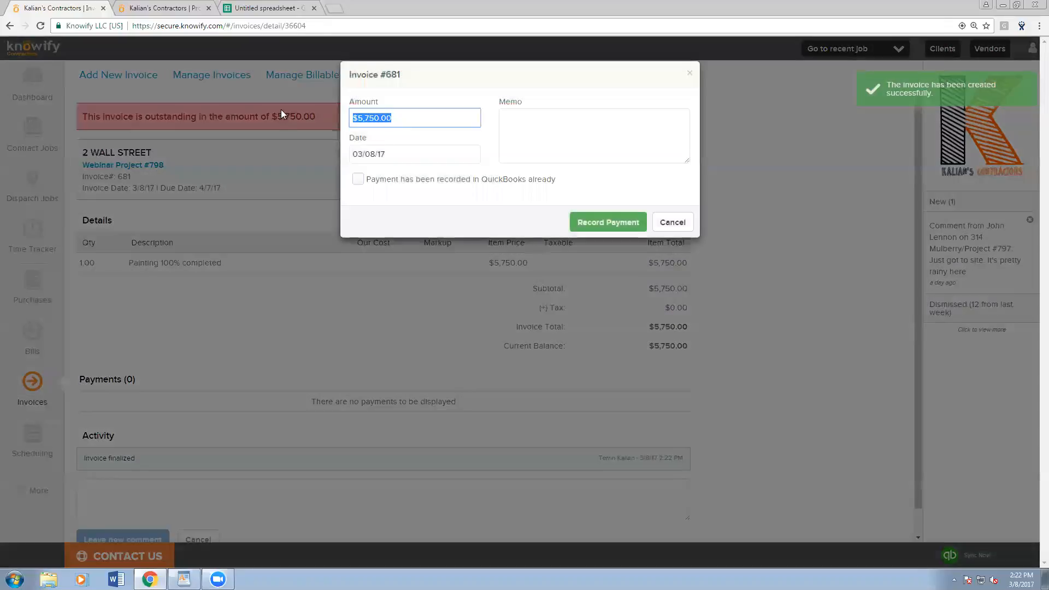
text(2000)
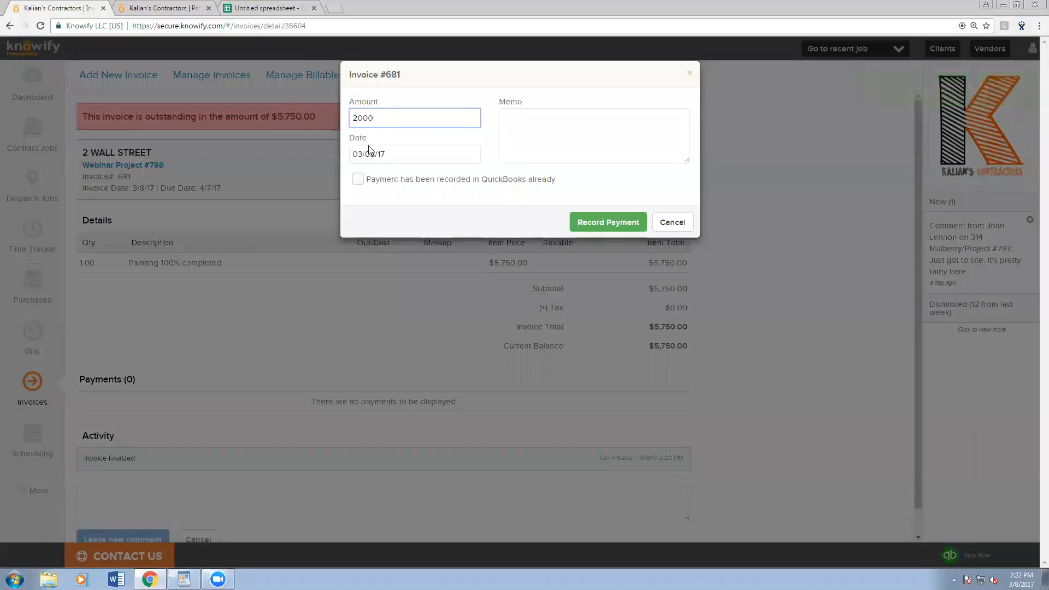
click(603, 224)
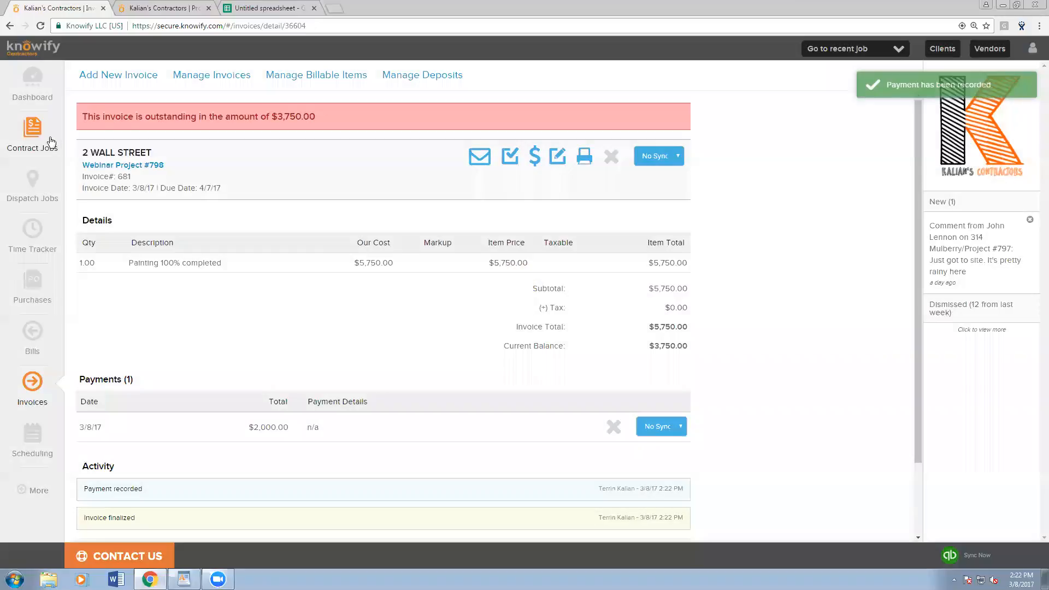
- Inspect the billed and paid revenue of Webinar Project #798 in the contract jobs list
click(51, 141)
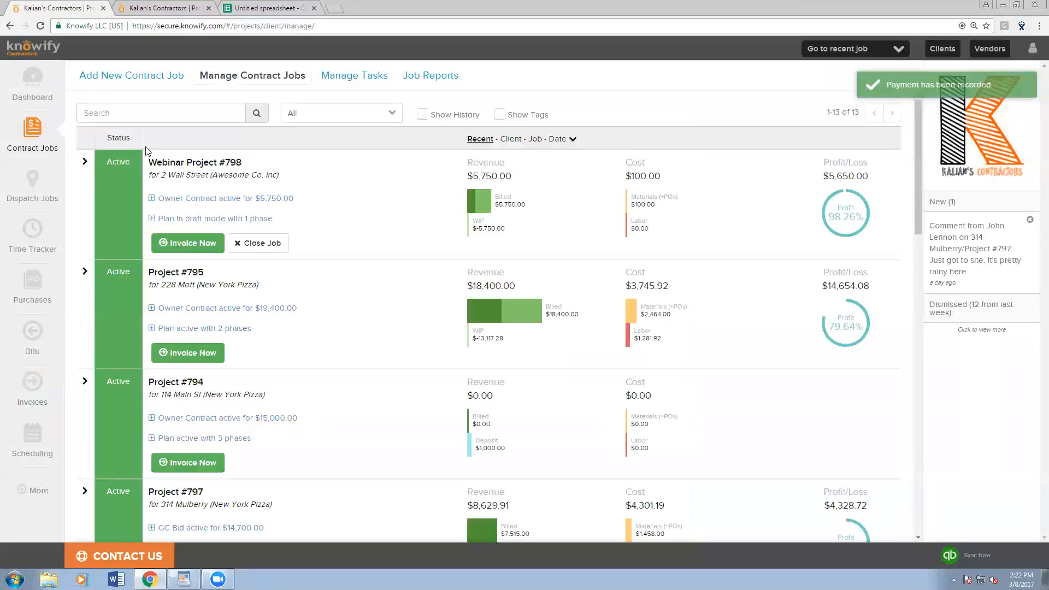
click(473, 205)
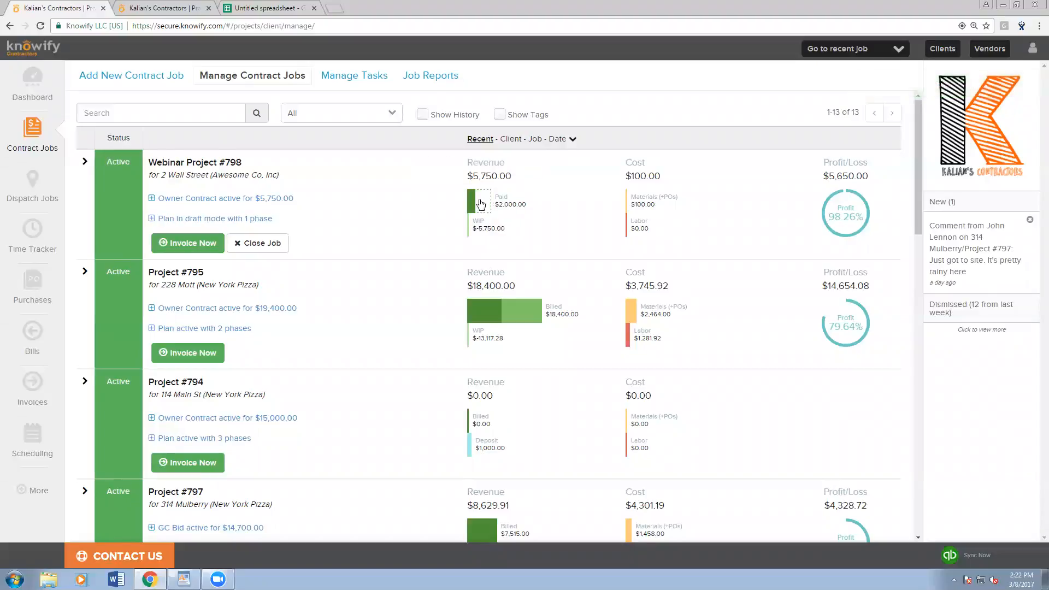
click(479, 203)
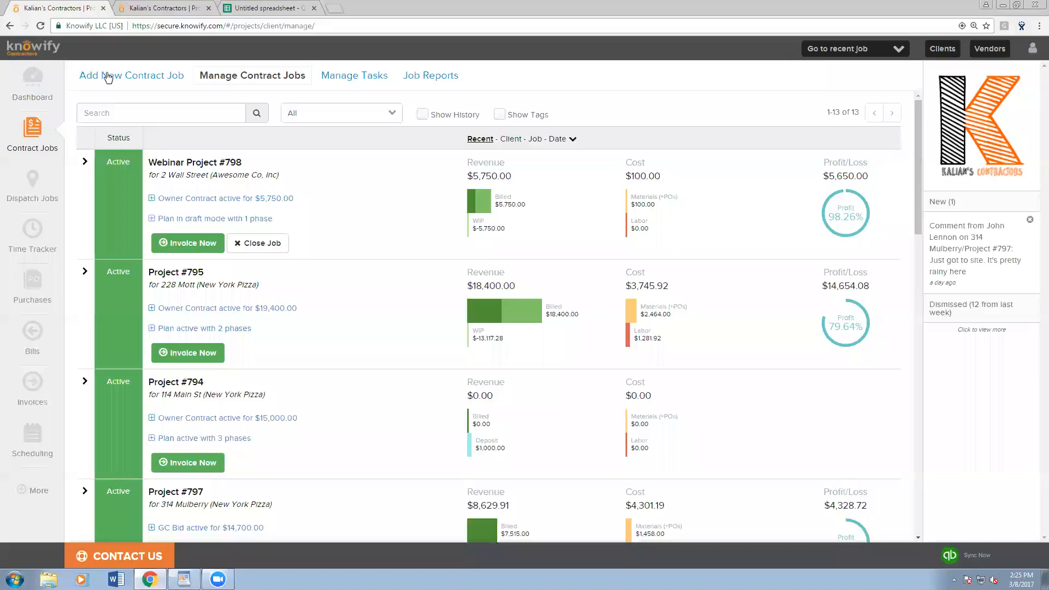
- Start a new contract job as an Owner Contract with the Simple job costing style
click(108, 76)
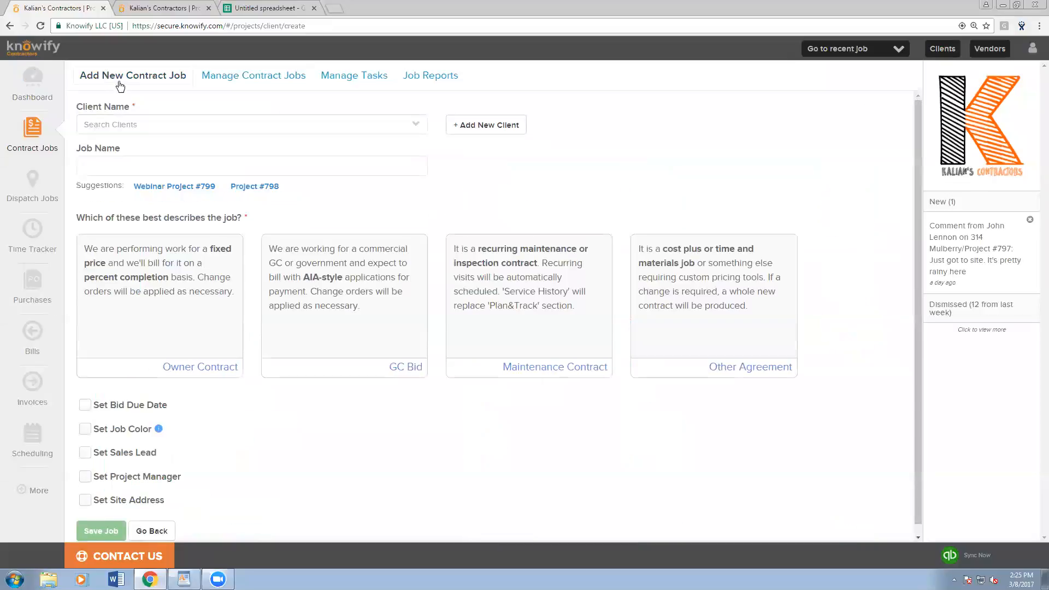
click(179, 281)
scroll(251, 361, down, 3)
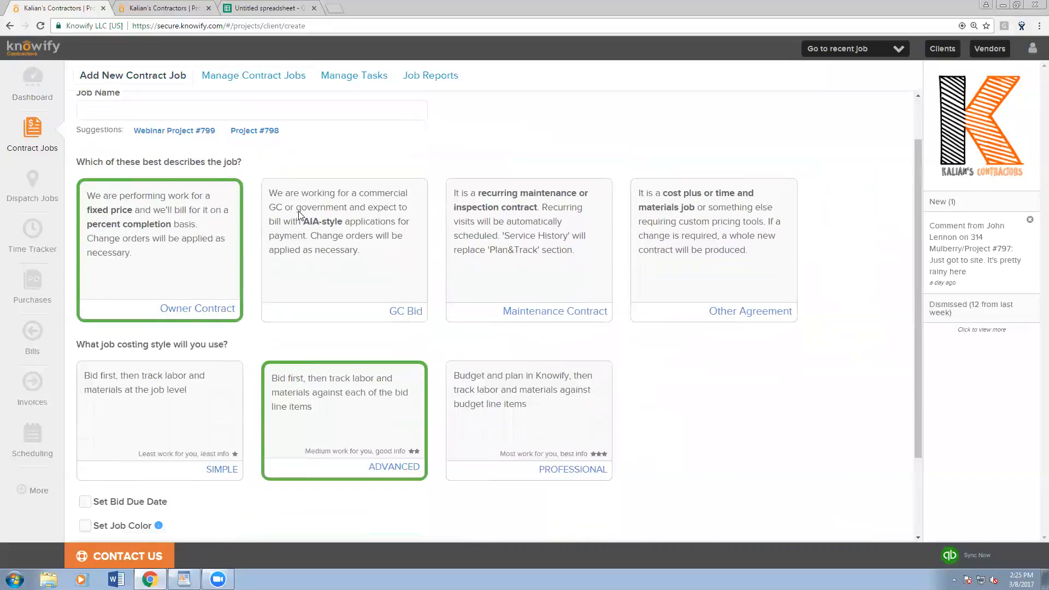
click(194, 359)
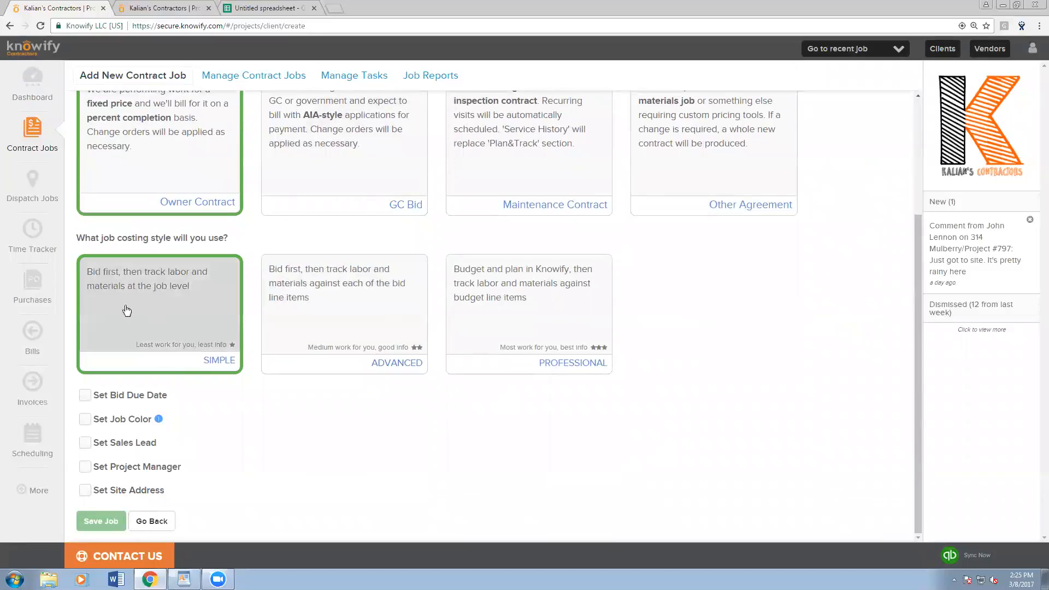